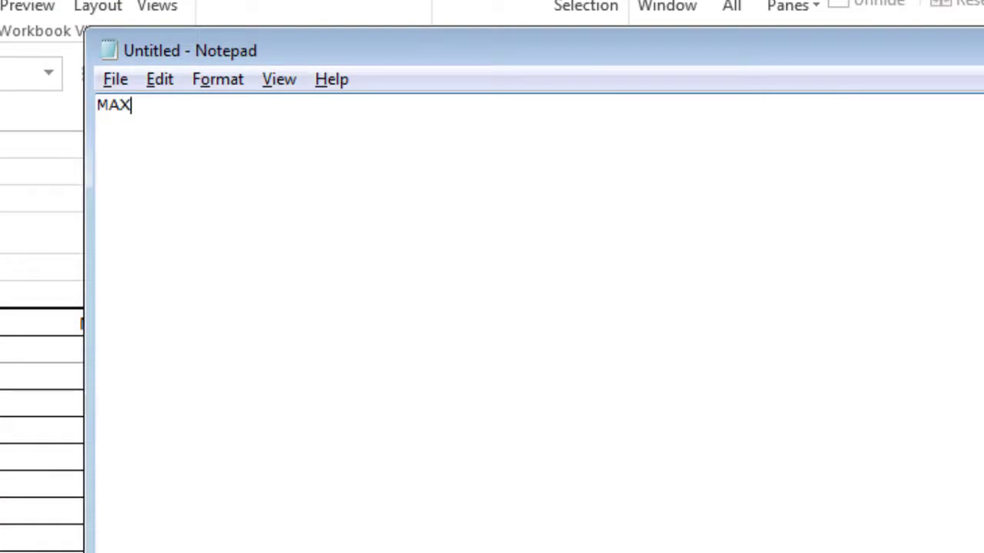
Add MIN, AVERAGE, COUNT, SUM, IF, COUNTIF and AVERAGEIF on separate lines below MAX in the note.
{"action": "type", "text": "MIN AVERAGE COUNT"}
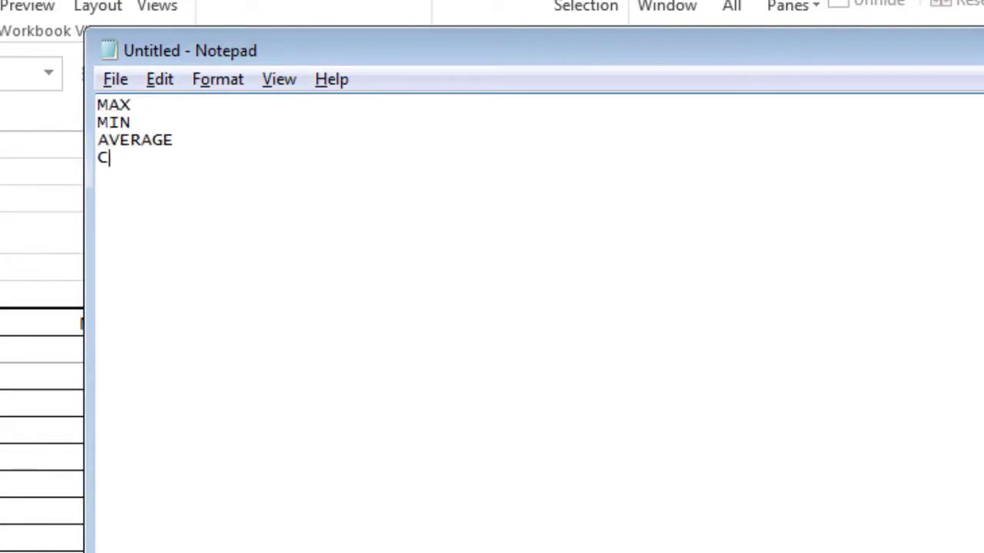
{"action": "key", "text": "Return"}
{"action": "type", "text": "SUM I"}
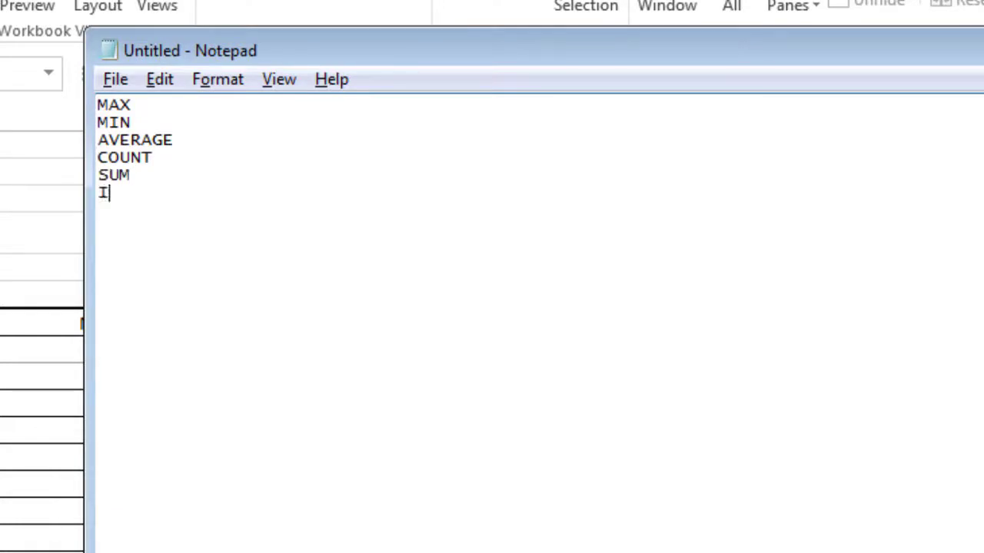
{"action": "type", "text": "F "}
{"action": "type", "text": "COUN"}
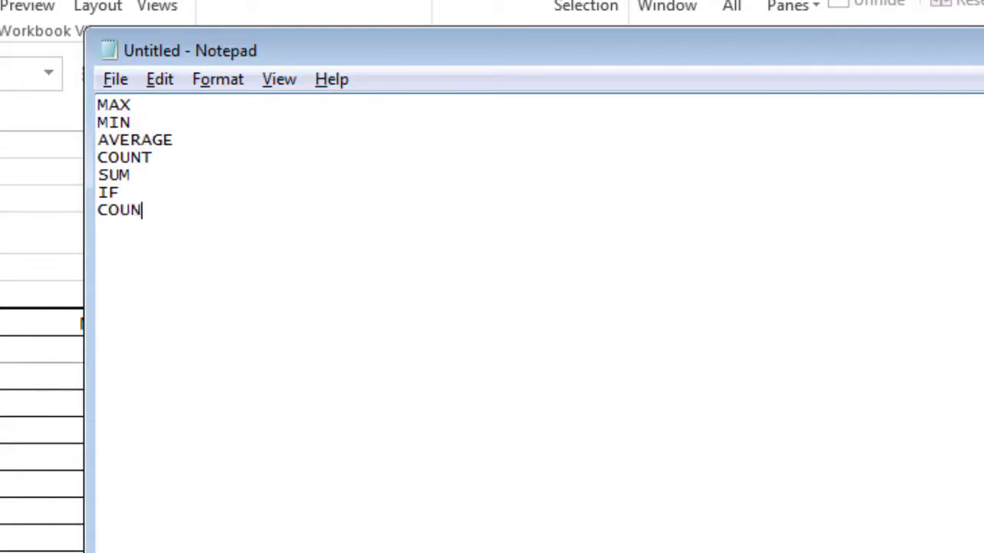
{"action": "type", "text": "TIF AVERAGE"}
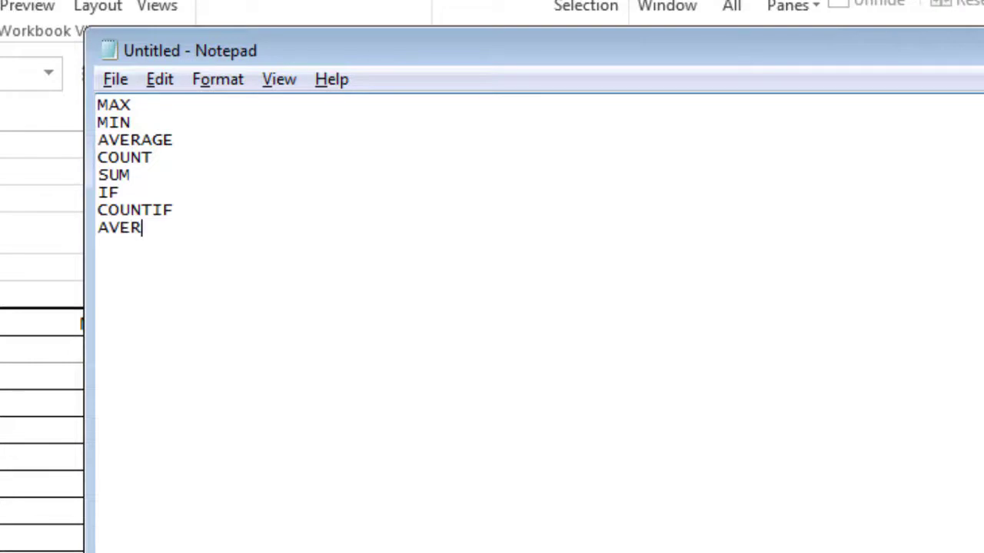
{"action": "type", "text": "IF"}
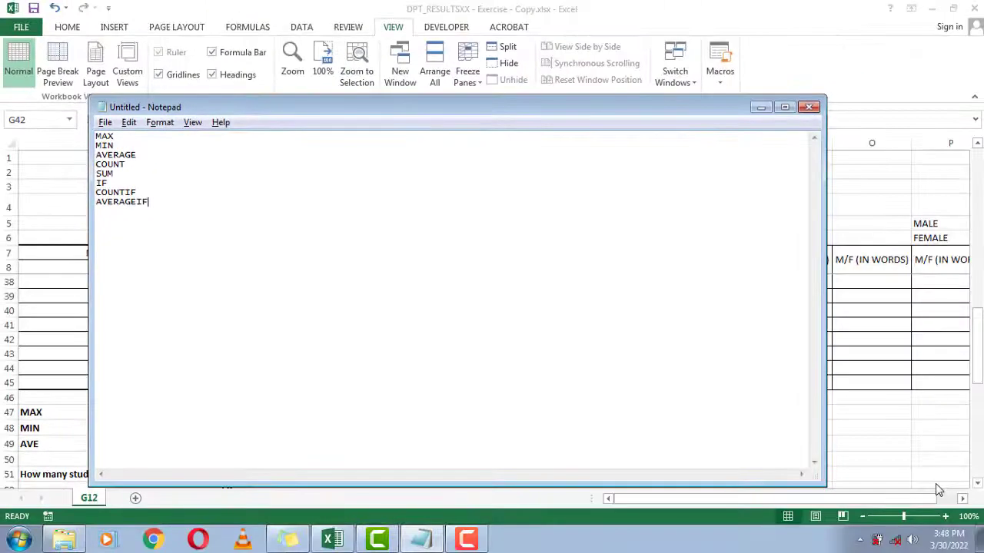
Switch to Excel and count the Creative Writing examinees in E51 with =COUNT(I9:I45).
{"action": "left_click", "coordinate": [936, 487]}
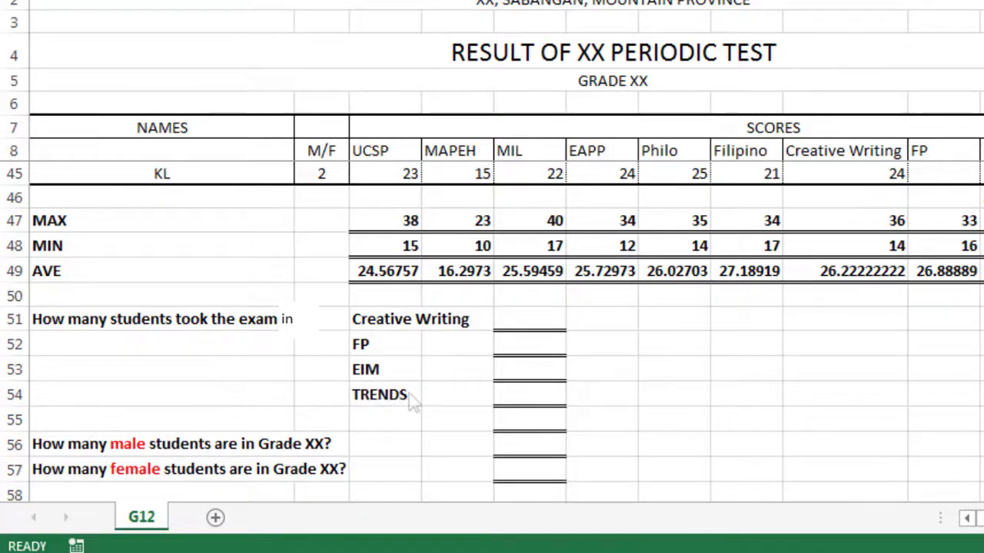
{"action": "left_click", "coordinate": [534, 319]}
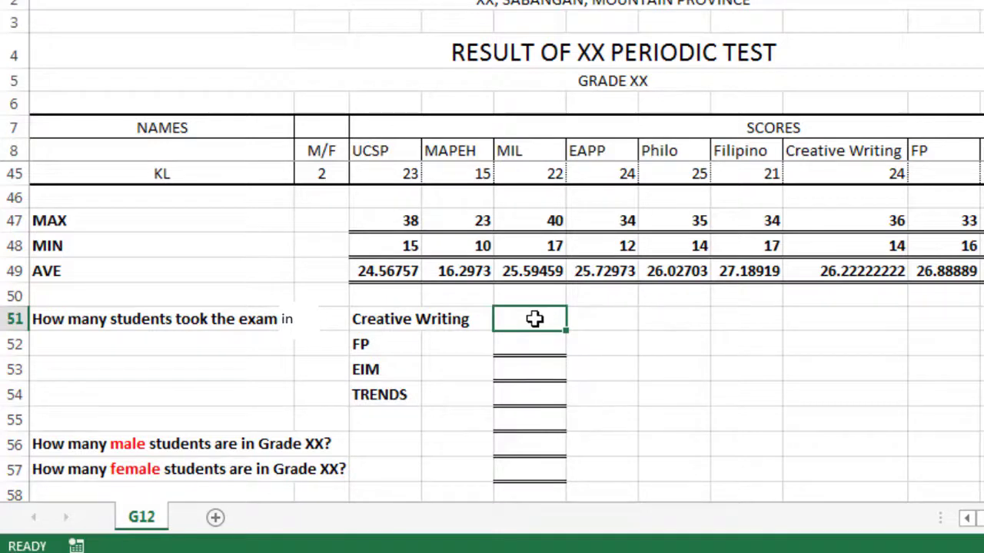
{"action": "type", "text": "=COUNT"}
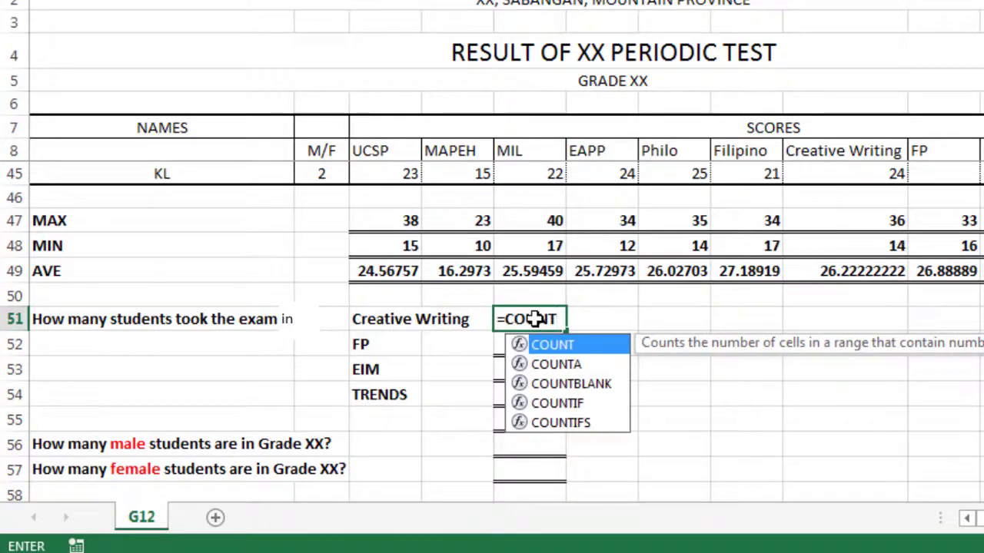
{"action": "type", "text": "("}
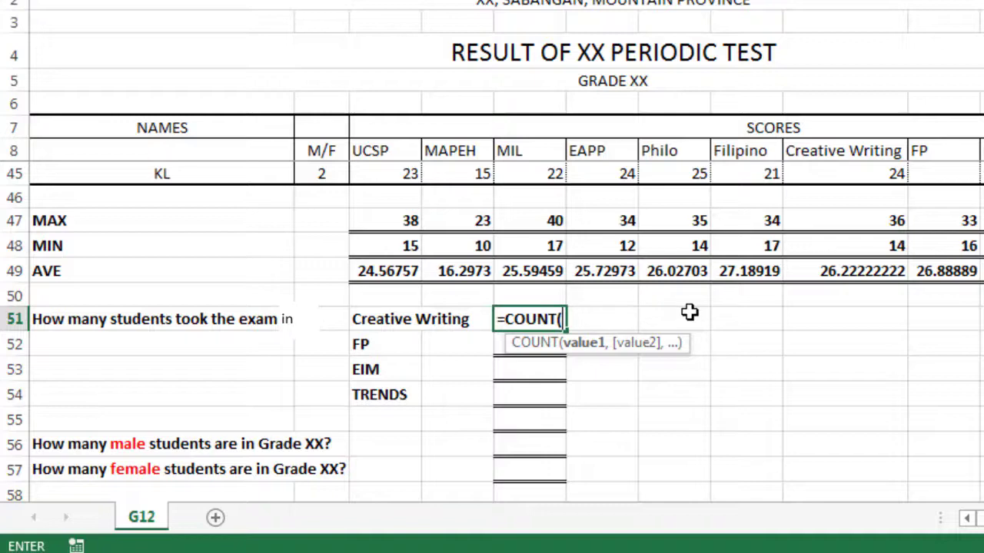
{"action": "scroll", "coordinate": [864, 352], "scroll_direction": "up", "scroll_amount": 4}
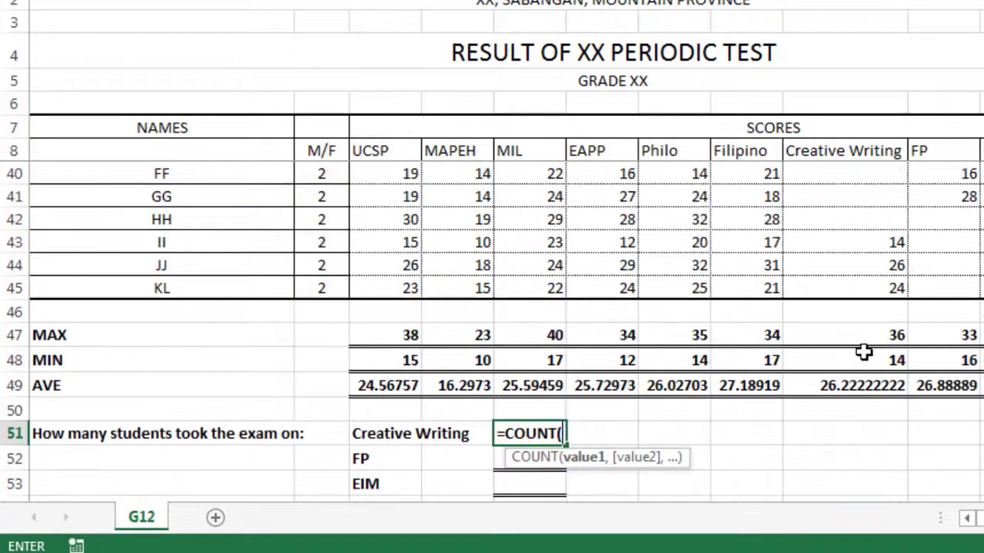
{"action": "scroll", "coordinate": [864, 352], "scroll_direction": "up", "scroll_amount": 9}
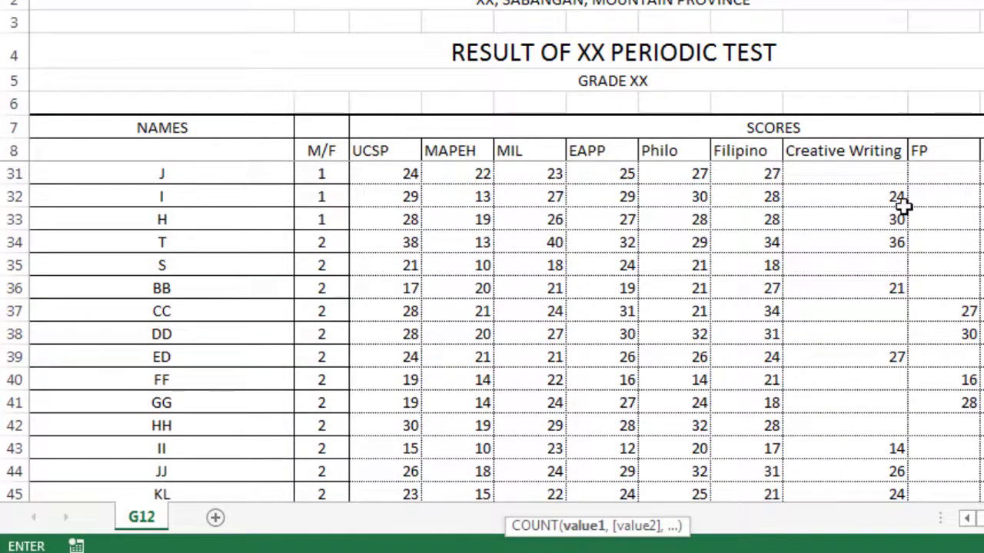
{"action": "left_click_drag", "start_coordinate": [877, 179], "coordinate": [874, 387]}
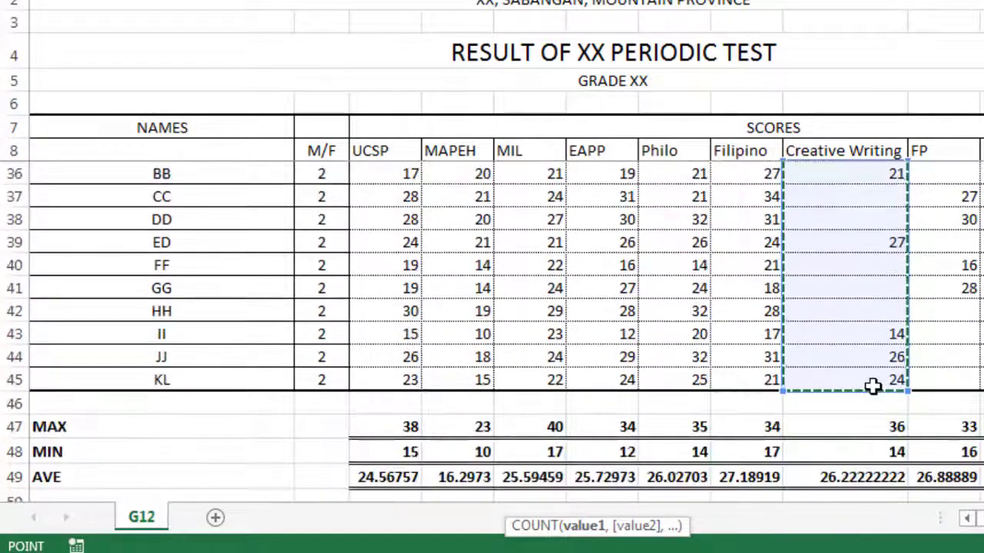
{"action": "scroll", "coordinate": [744, 437], "scroll_direction": "down", "scroll_amount": 3}
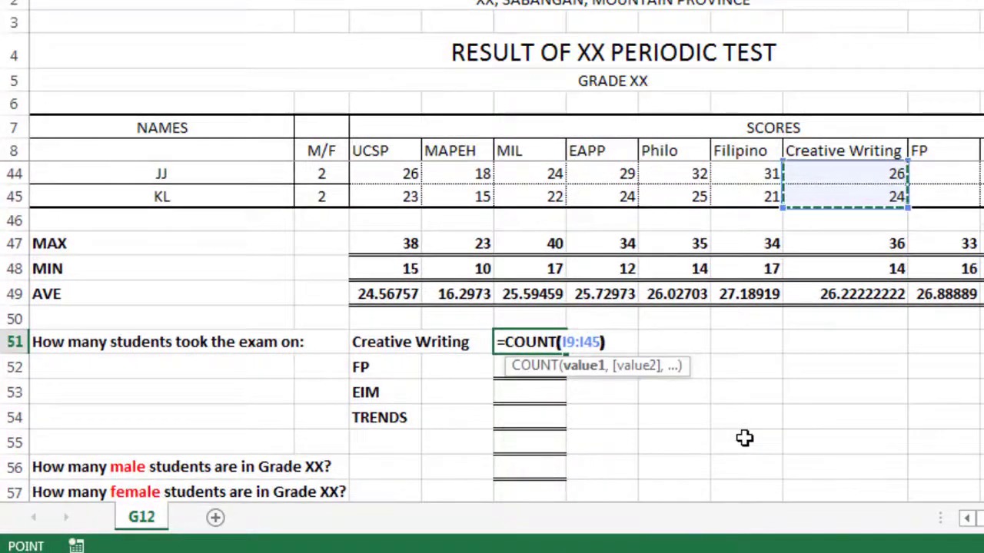
{"action": "type", "text": ")"}
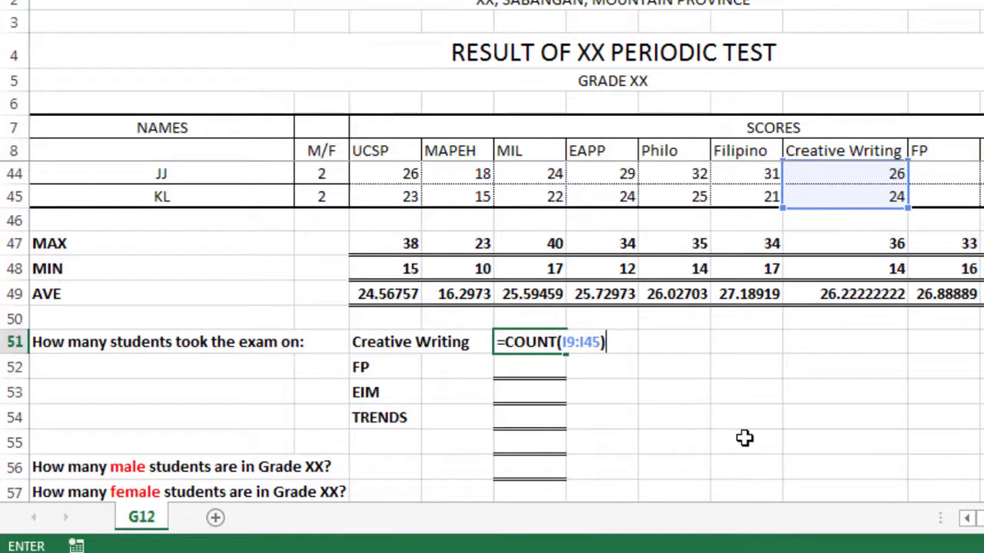
{"action": "key", "text": "Return"}
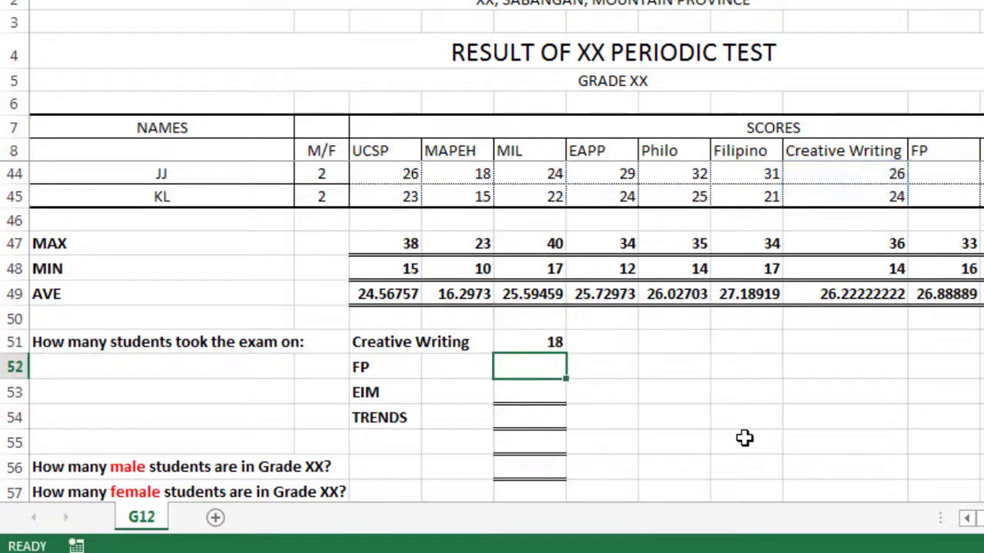
Count the FP examinees in E52 with a COUNT formula over the FP scores in rows 9 to 45.
{"action": "left_click", "coordinate": [534, 343]}
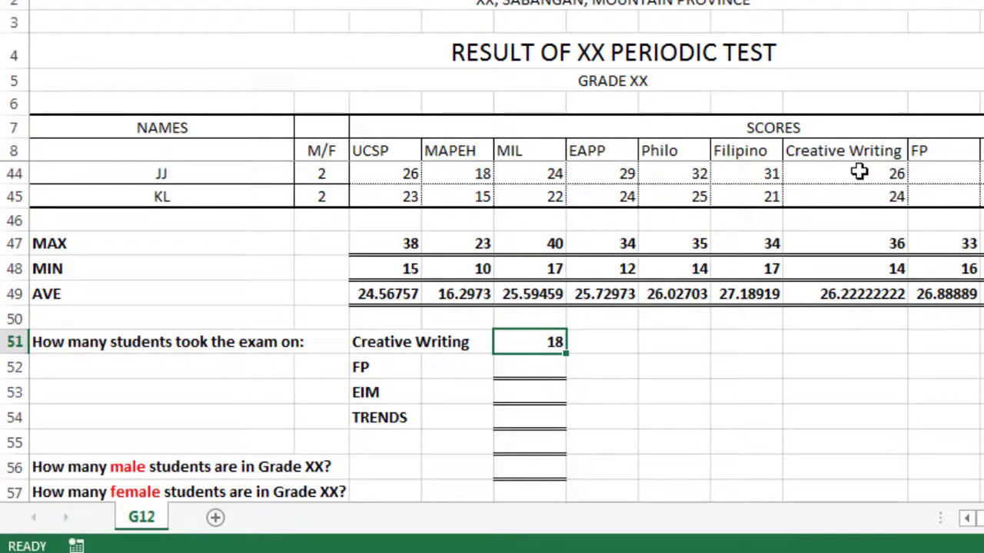
{"action": "key", "text": "Down"}
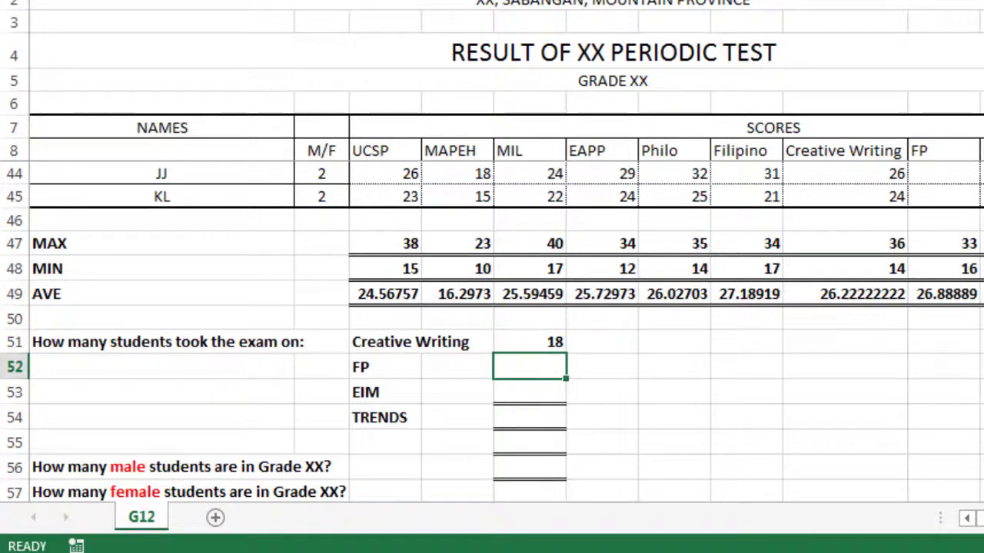
{"action": "type", "text": "=COUNT"}
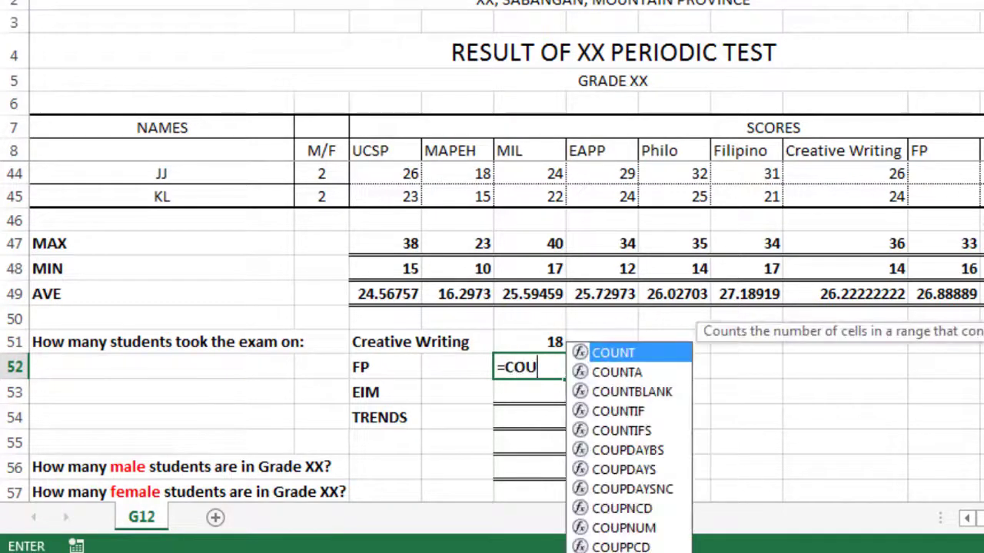
{"action": "type", "text": "("}
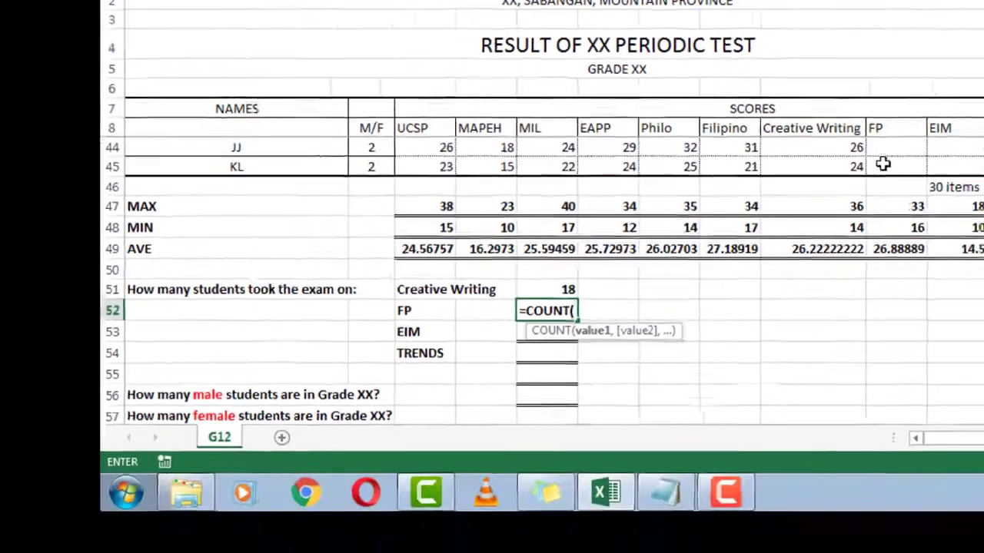
{"action": "left_click_drag", "start_coordinate": [883, 164], "coordinate": [885, 141]}
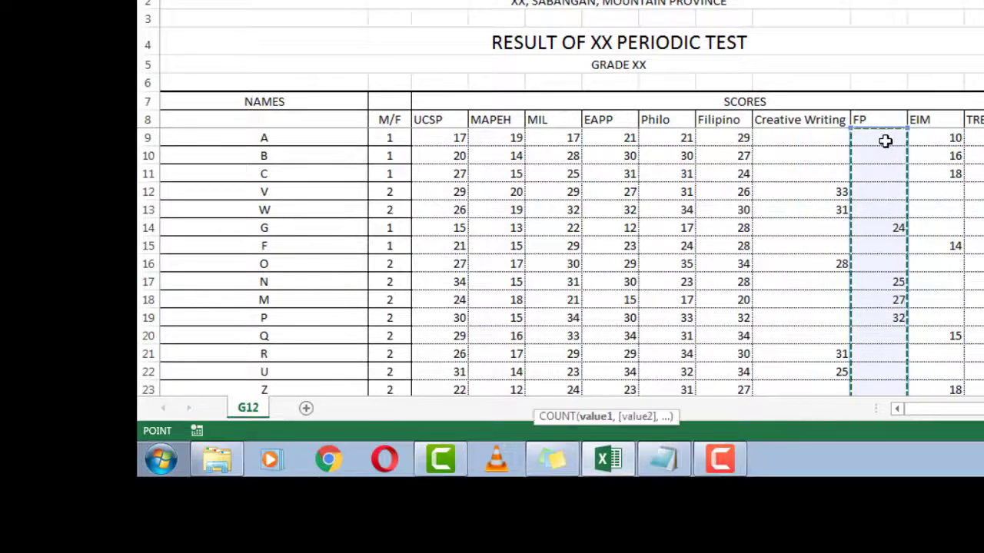
{"action": "key", "text": "Return"}
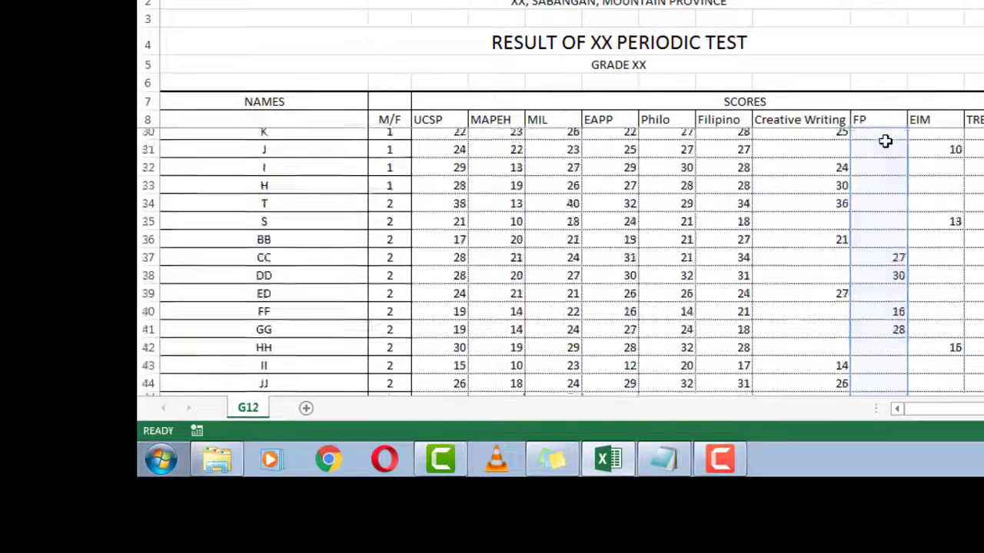
Count the EIM examinees in E53 with a COUNT formula over all students' EIM scores.
{"action": "scroll", "coordinate": [885, 141], "scroll_direction": "down", "scroll_amount": 1}
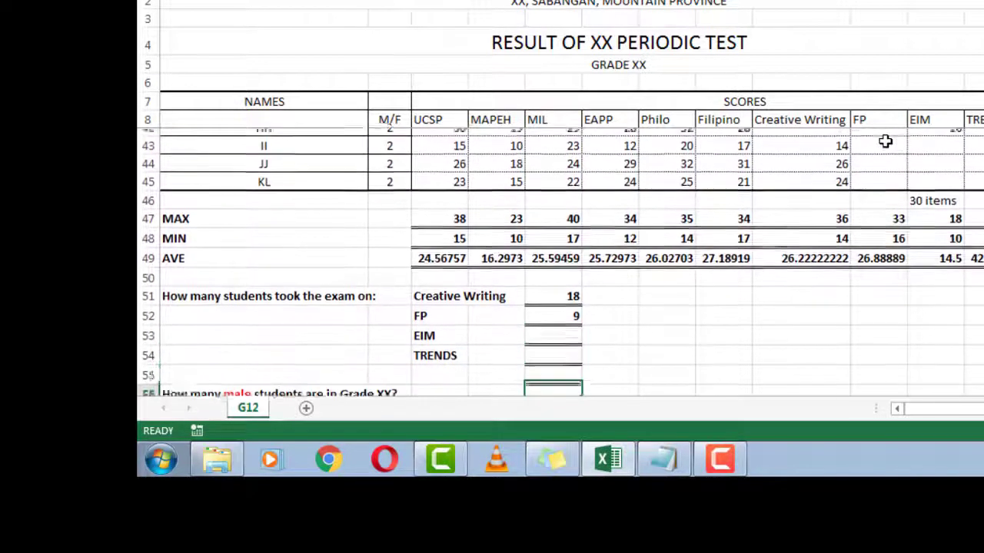
{"action": "type", "text": "=COUNT("}
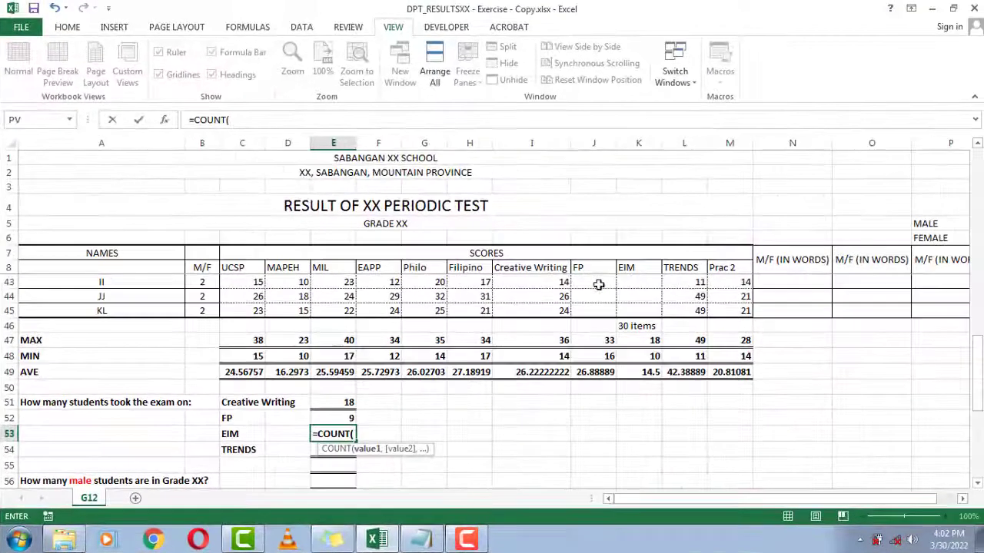
{"action": "left_click_drag", "start_coordinate": [649, 311], "coordinate": [648, 286]}
{"action": "key", "text": "Return"}
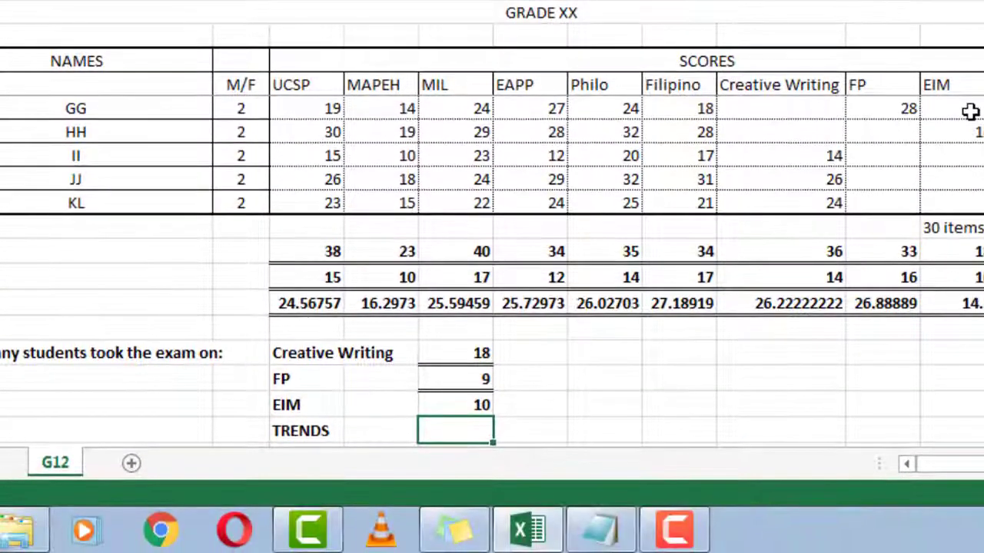
Count the TRENDS examinees in E54 with a COUNT formula over L9:L45.
{"action": "type", "text": "=COUNT"}
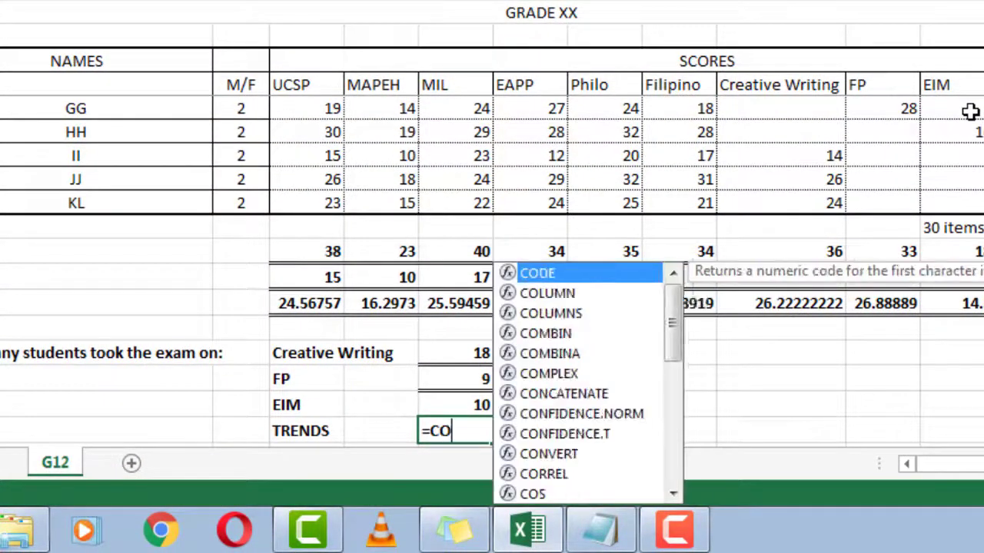
{"action": "type", "text": "("}
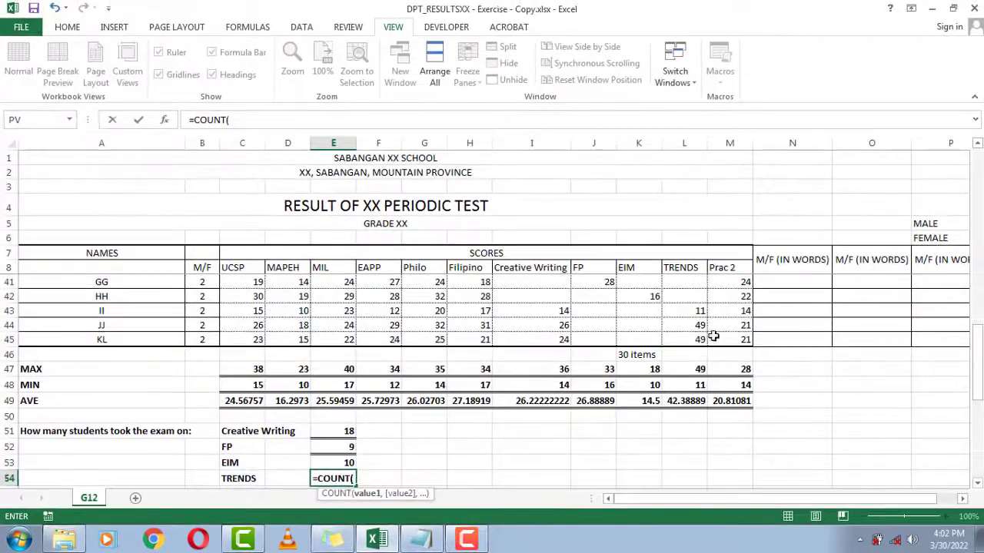
{"action": "left_click_drag", "start_coordinate": [696, 339], "coordinate": [691, 281]}
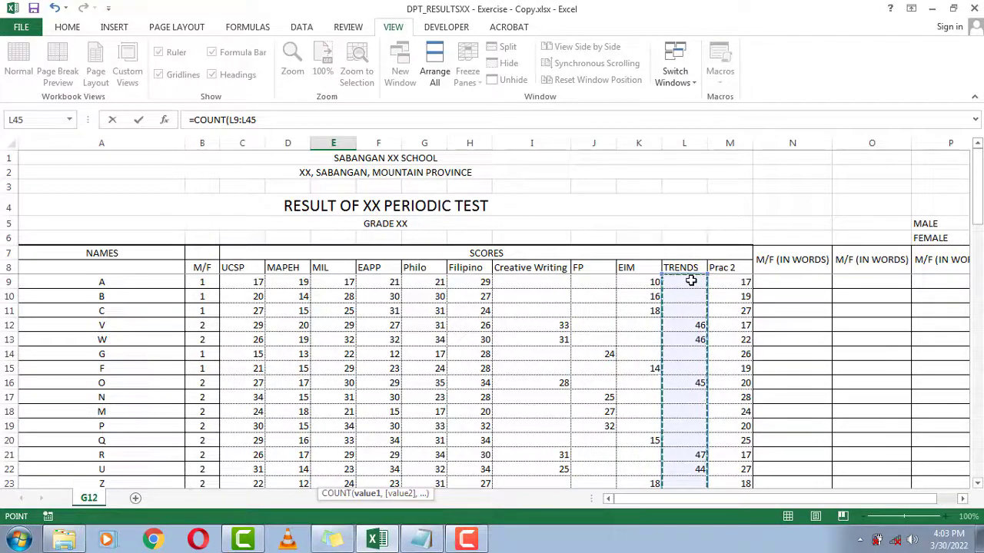
{"action": "key", "text": "Return"}
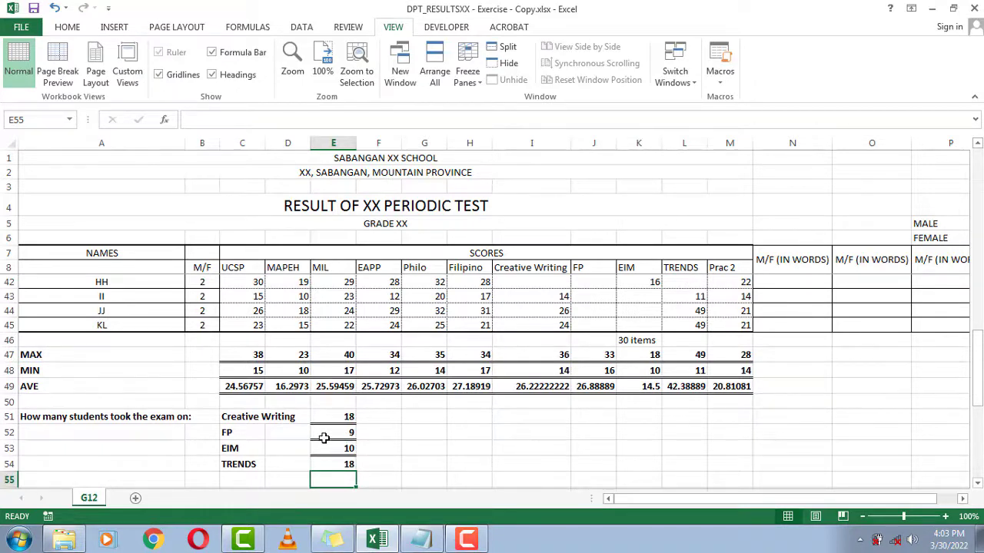
{"action": "left_click", "coordinate": [323, 437]}
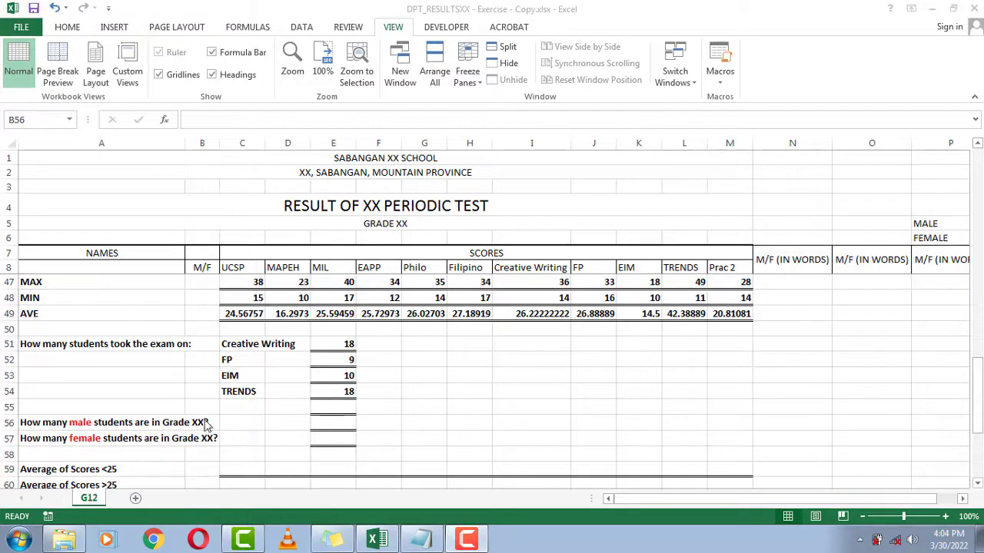
Go to the first student's entry in B9 and examine the numeric gender codes in the M/F column.
{"action": "left_click", "coordinate": [206, 280]}
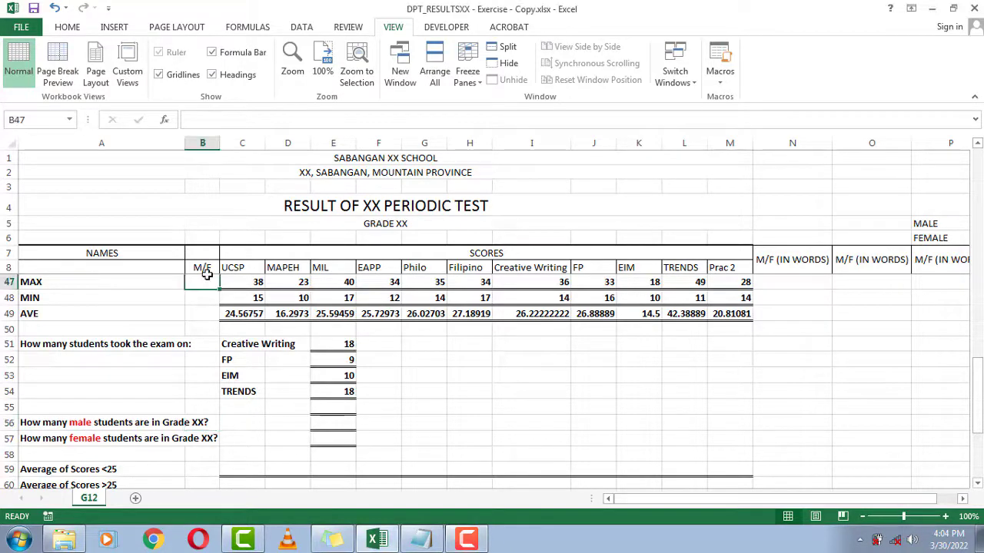
{"action": "key", "text": "Up"}
{"action": "key", "text": "Up"}
{"action": "key", "text": "Up"}
{"action": "key", "text": "Up"}
{"action": "key", "text": "Up"}
{"action": "key", "text": "Up"}
{"action": "key", "text": "Up"}
{"action": "key", "text": "Up"}
{"action": "key", "text": "Up"}
{"action": "key", "text": "Up"}
{"action": "key", "text": "Up"}
{"action": "key", "text": "Up"}
{"action": "key", "text": "Up"}
{"action": "key", "text": "Up"}
{"action": "key", "text": "Up"}
{"action": "key", "text": "Up"}
{"action": "key", "text": "Up"}
{"action": "key", "text": "Up"}
{"action": "key", "text": "Up"}
{"action": "key", "text": "Up"}
{"action": "key", "text": "Up"}
{"action": "key", "text": "Up"}
{"action": "key", "text": "Up"}
{"action": "key", "text": "Up"}
{"action": "key", "text": "Up"}
{"action": "key", "text": "Up"}
{"action": "key", "text": "Up"}
{"action": "key", "text": "Up"}
{"action": "key", "text": "Up"}
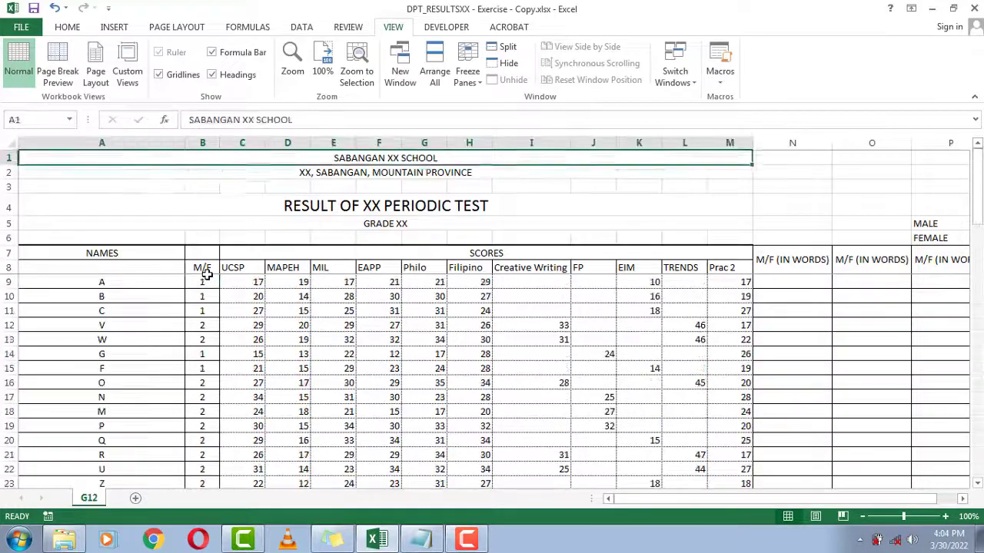
{"action": "key", "text": "Down"}
{"action": "key", "text": "Down"}
{"action": "key", "text": "Down"}
{"action": "key", "text": "Down"}
{"action": "key", "text": "Down"}
{"action": "key", "text": "Down"}
{"action": "key", "text": "Down"}
{"action": "key", "text": "Down"}
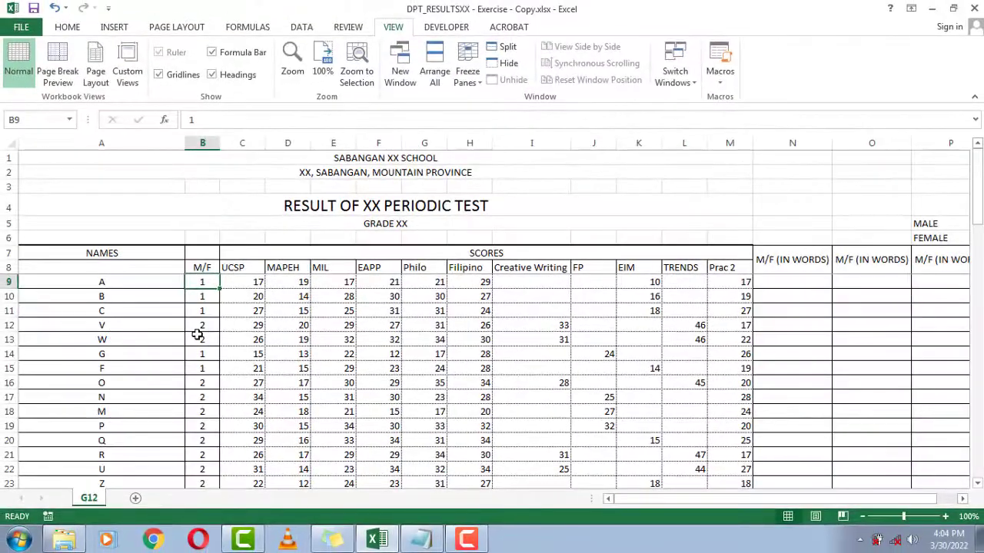
Enter an IF formula in N9 that returns "MALE" when B9 equals 1 and "FEMALE" otherwise.
{"action": "left_click", "coordinate": [797, 282]}
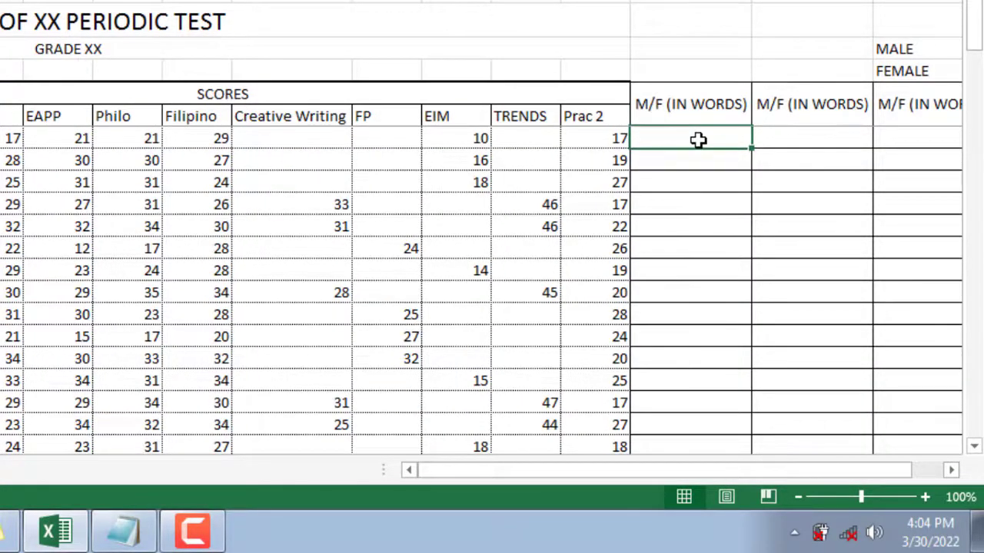
{"action": "type", "text": "="}
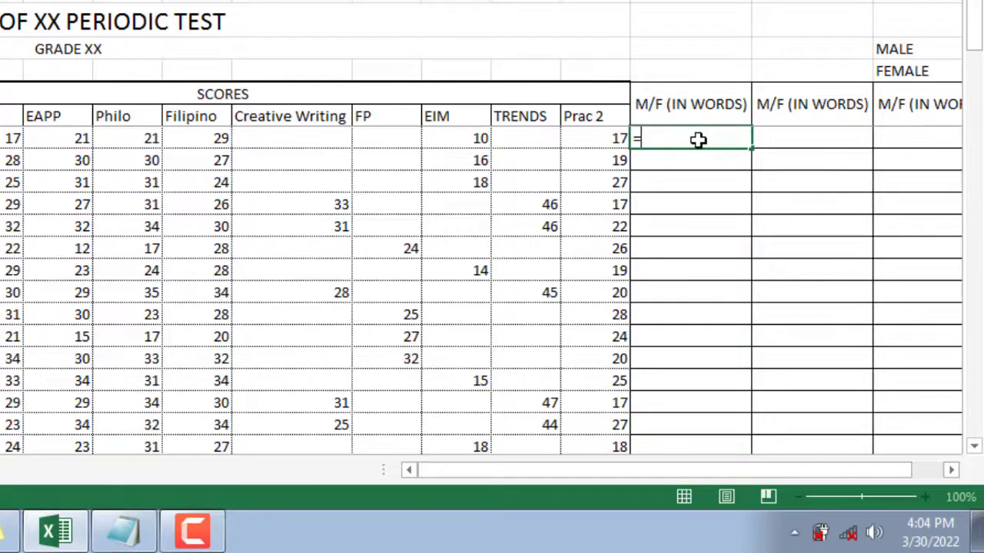
{"action": "type", "text": "IF("}
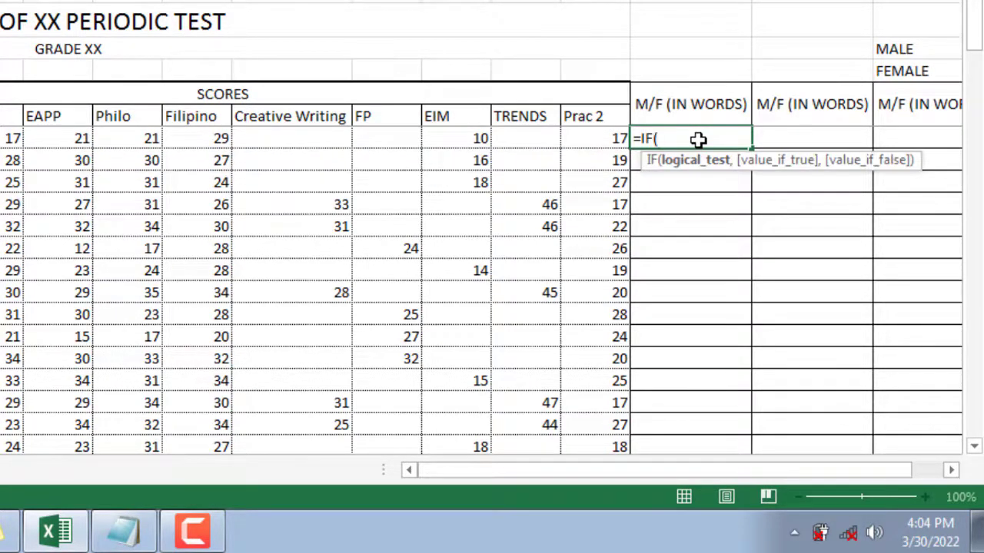
{"action": "left_click", "coordinate": [300, 138]}
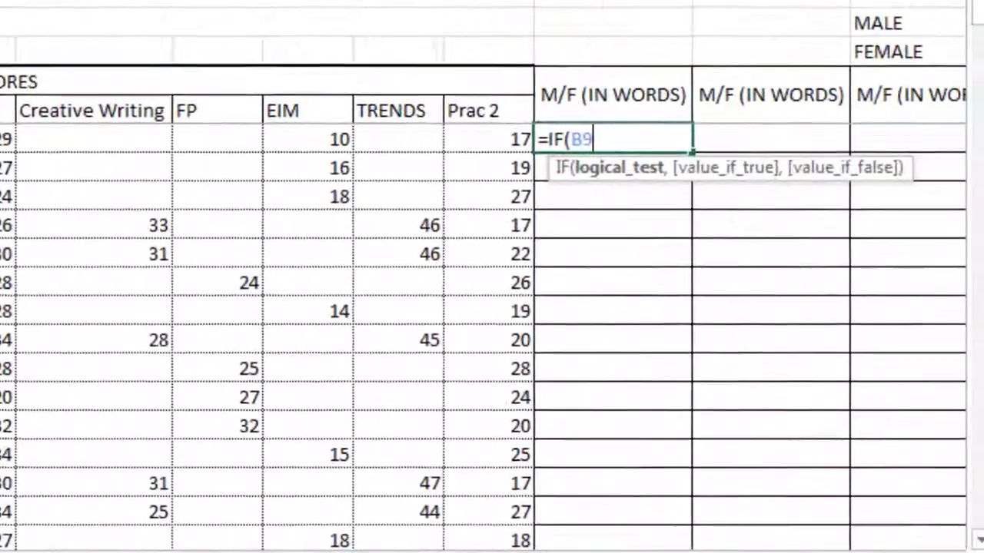
{"action": "type", "text": "=IF(B9="}
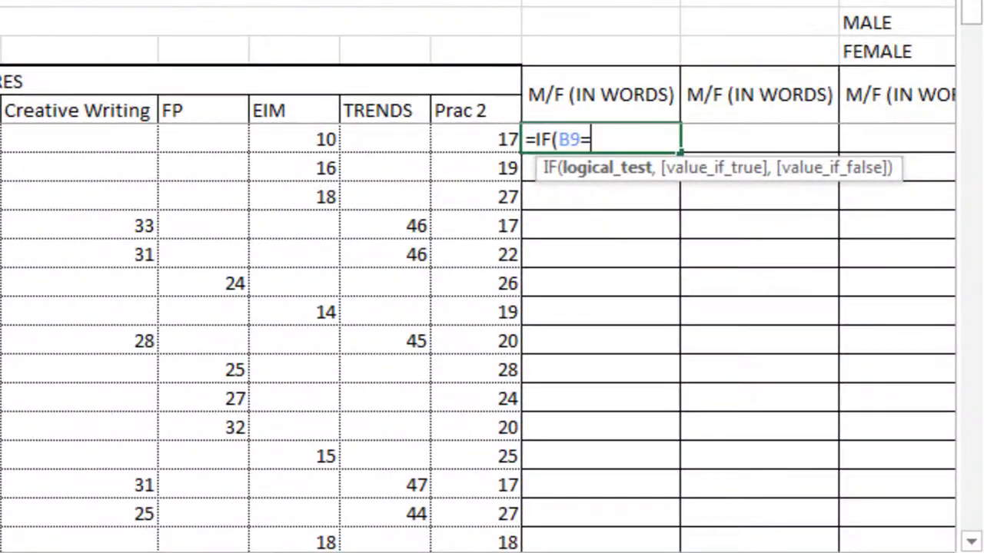
{"action": "type", "text": "1,"}
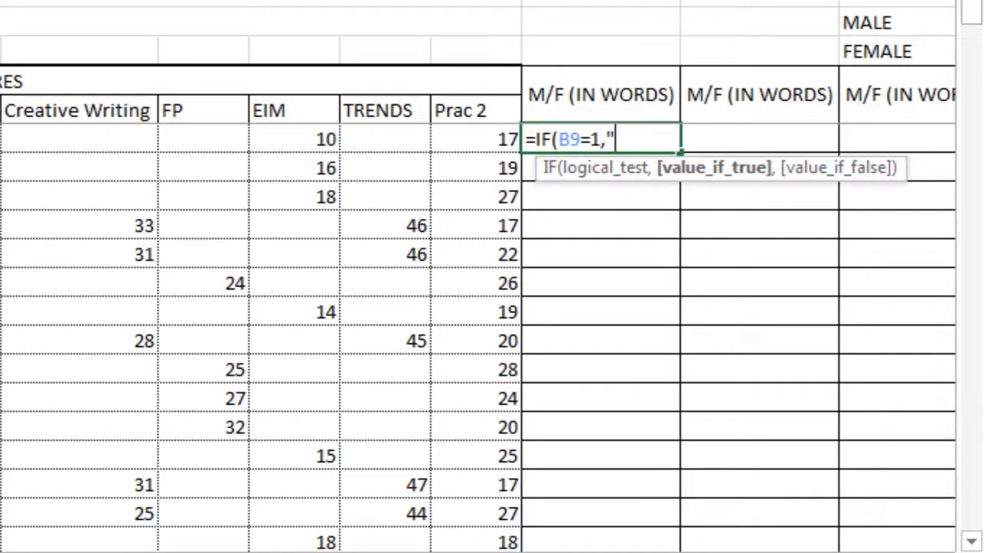
{"action": "type", "text": "\"MALE"}
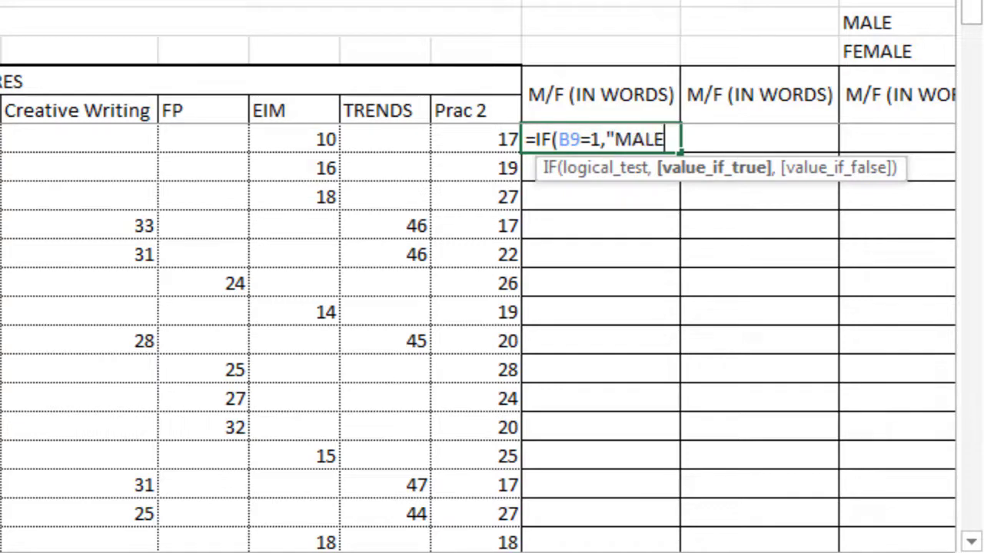
{"action": "type", "text": "\","}
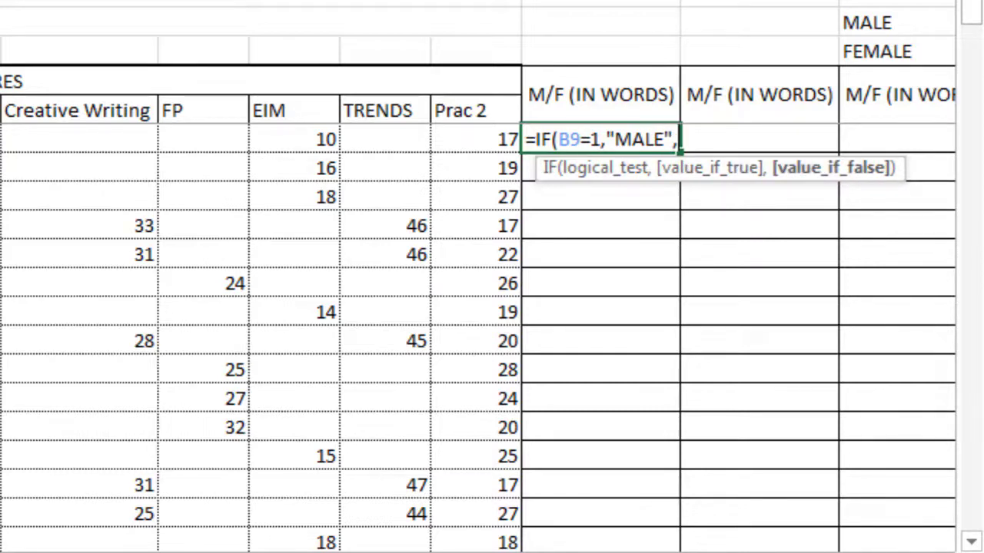
{"action": "type", "text": "\"FEMALE\""}
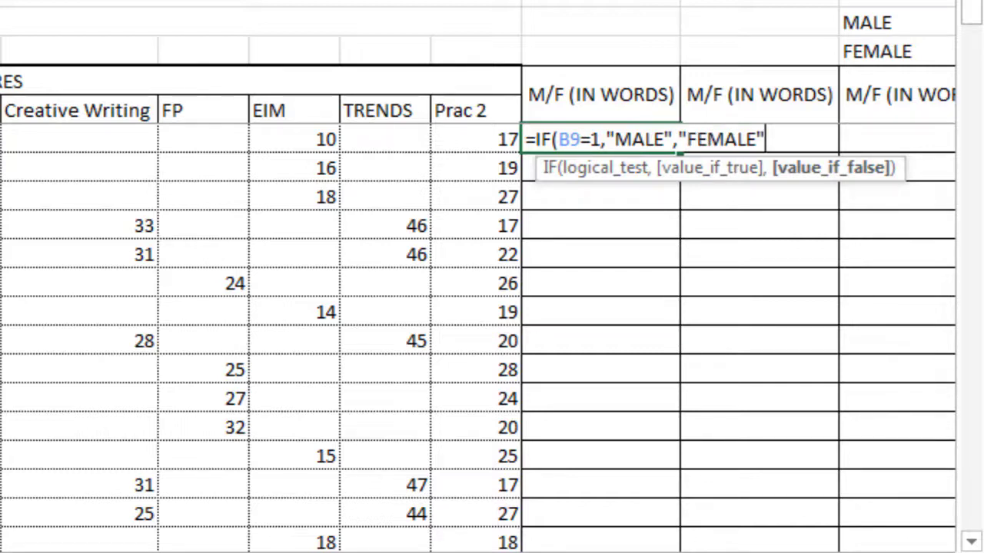
{"action": "type", "text": ")"}
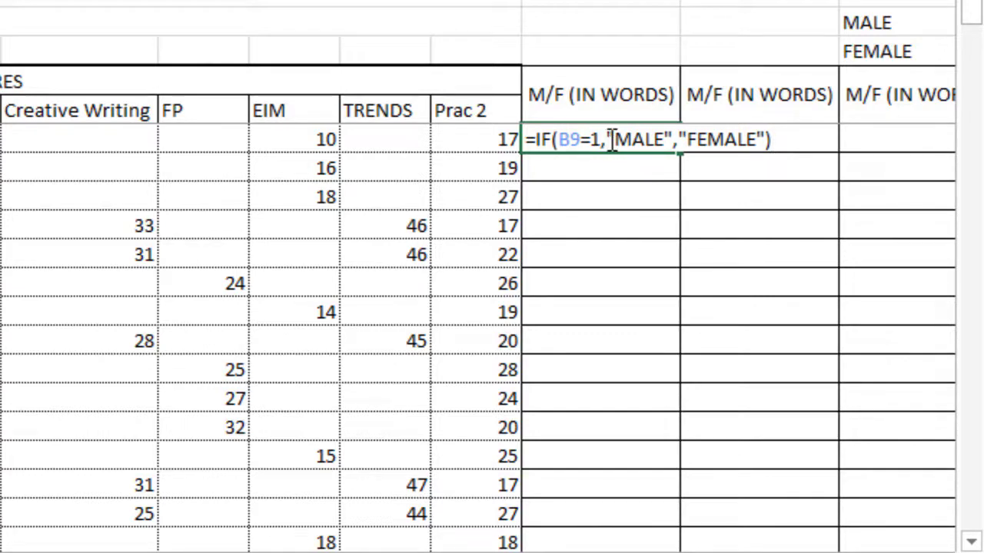
{"action": "left_click_drag", "start_coordinate": [611, 142], "coordinate": [673, 140]}
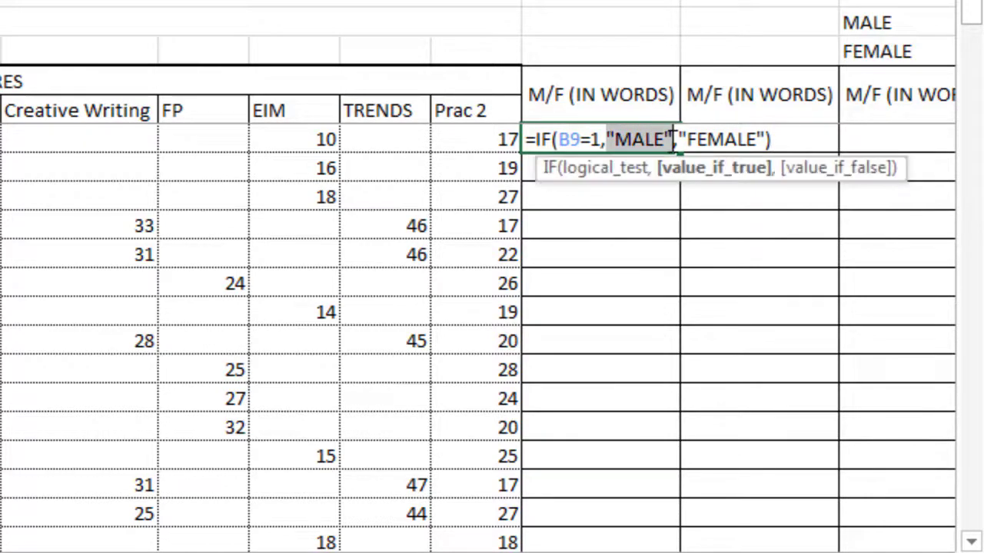
{"action": "left_click", "coordinate": [654, 143]}
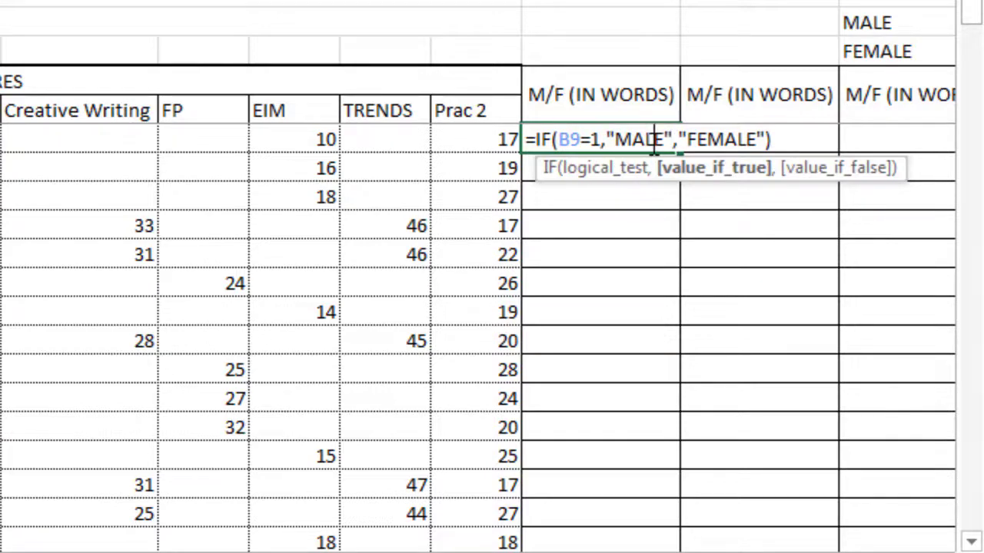
{"action": "left_click", "coordinate": [772, 141]}
{"action": "key", "text": "Return"}
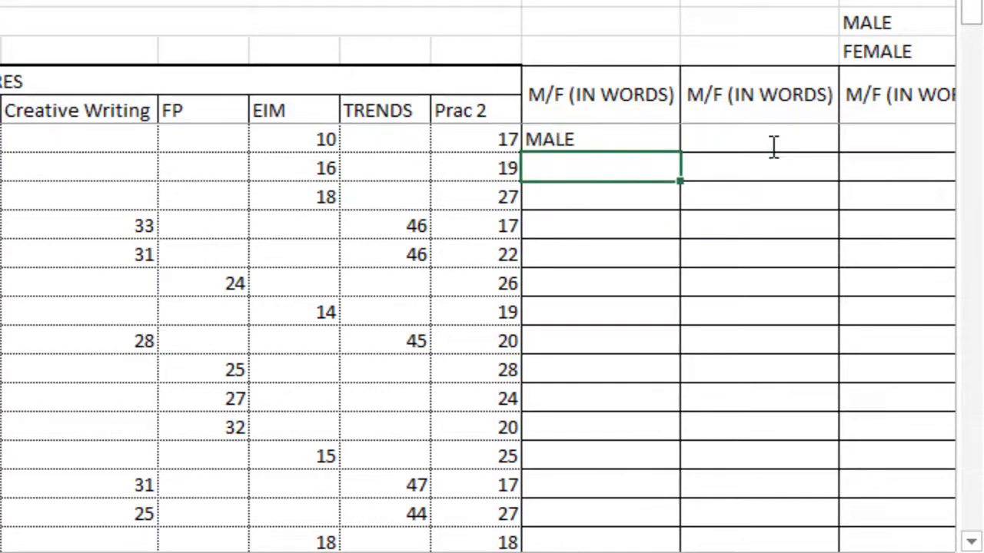
Check N9 against the code in B9 and copy its IF formula down through N45.
{"action": "left_click", "coordinate": [605, 143]}
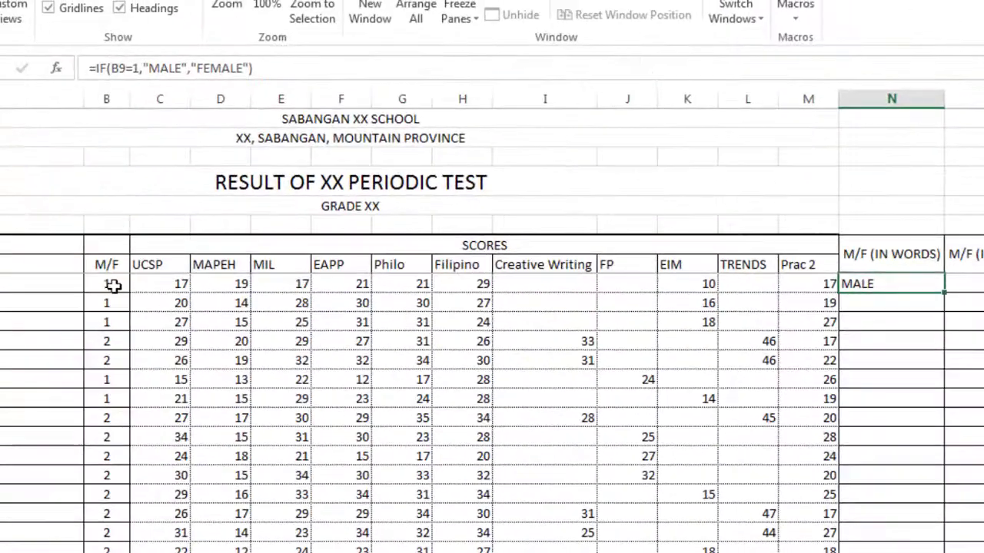
{"action": "left_click", "coordinate": [113, 285]}
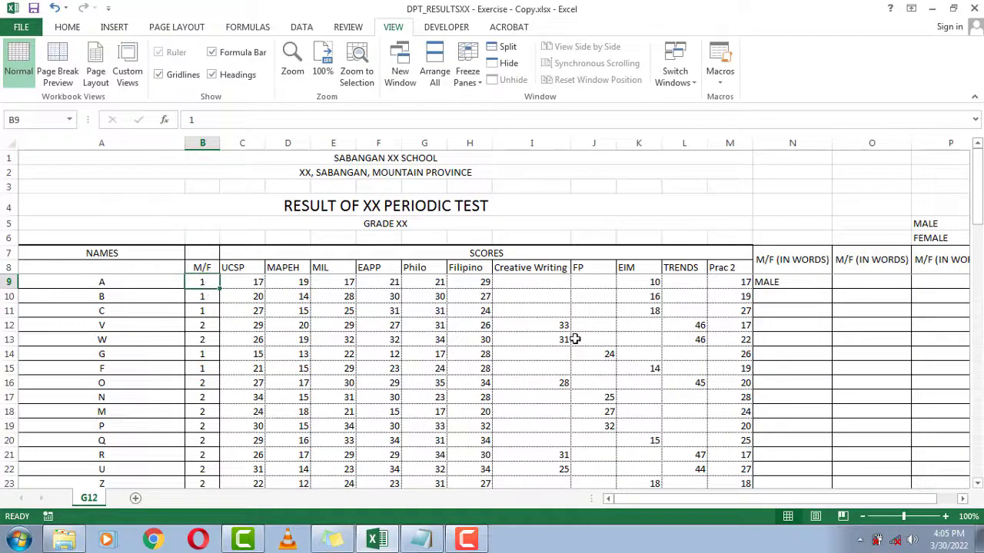
{"action": "left_click", "coordinate": [784, 283]}
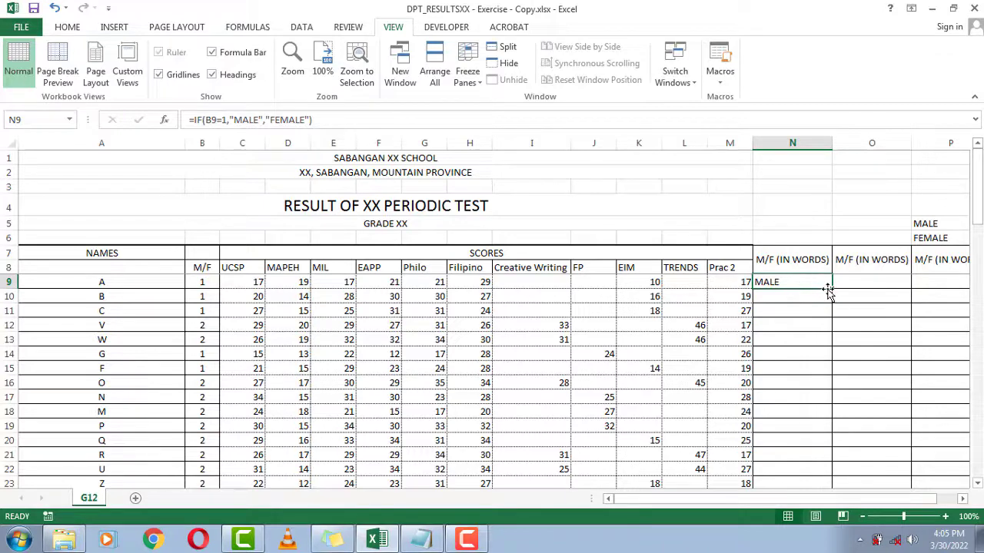
{"action": "left_click_drag", "start_coordinate": [834, 289], "coordinate": [818, 419]}
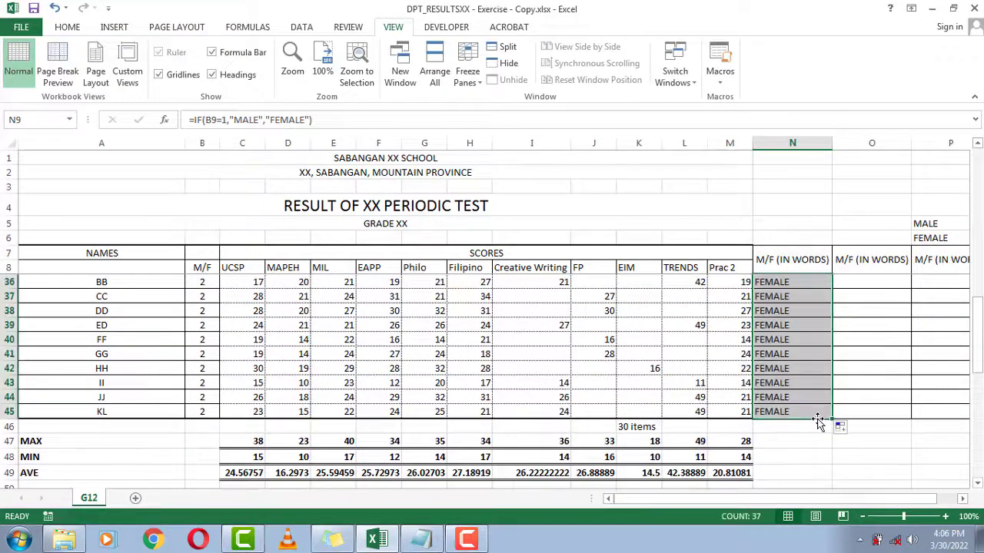
{"action": "scroll", "coordinate": [784, 324], "scroll_direction": "up", "scroll_amount": 9}
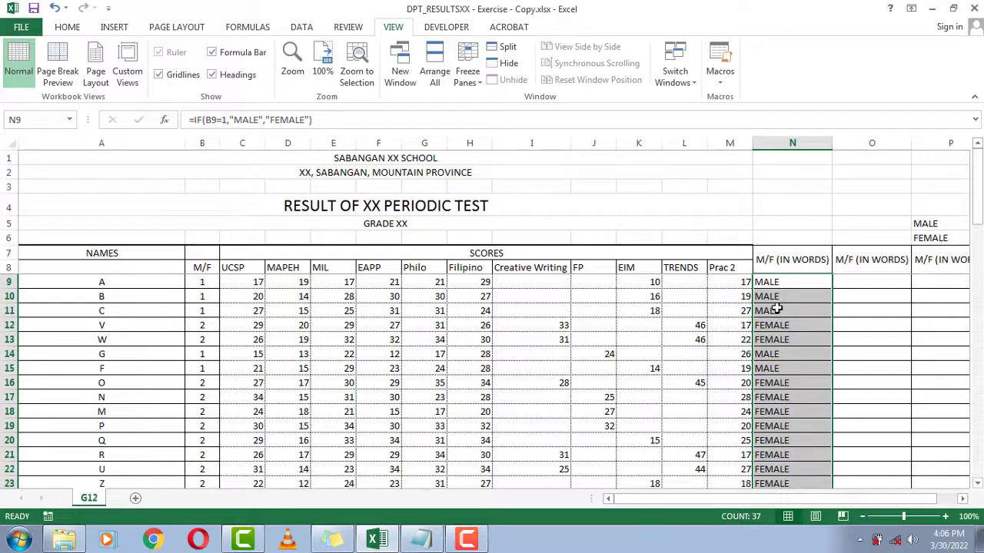
Compare the gender code in B13 with the word and formula in N13.
{"action": "left_click", "coordinate": [775, 309]}
{"action": "left_click", "coordinate": [213, 341]}
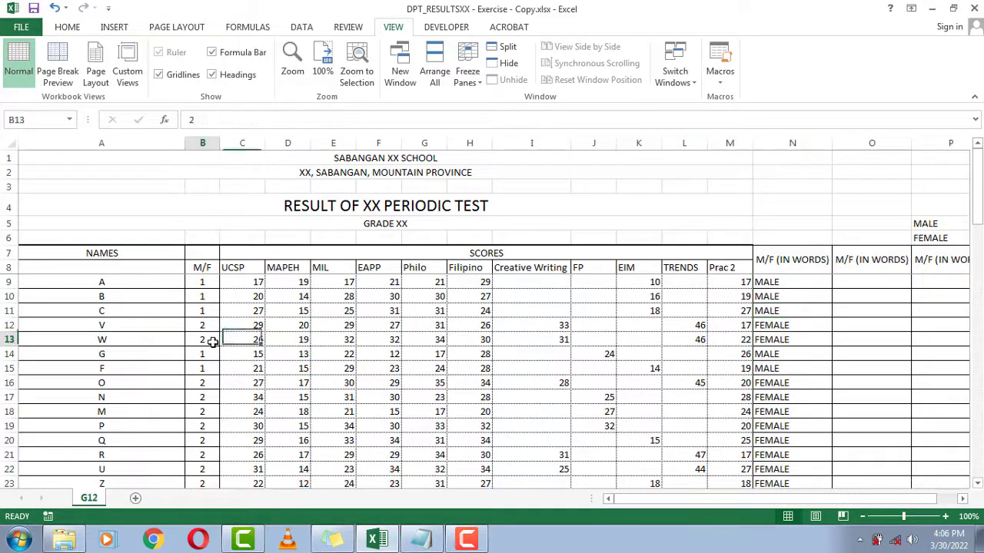
{"action": "key", "text": "Right"}
{"action": "key", "text": "Right"}
{"action": "key", "text": "Right"}
{"action": "key", "text": "Right"}
{"action": "key", "text": "Right"}
{"action": "key", "text": "Right"}
{"action": "key", "text": "Right"}
{"action": "key", "text": "Right"}
{"action": "key", "text": "Right"}
{"action": "key", "text": "Right"}
{"action": "key", "text": "Right"}
{"action": "key", "text": "Right"}
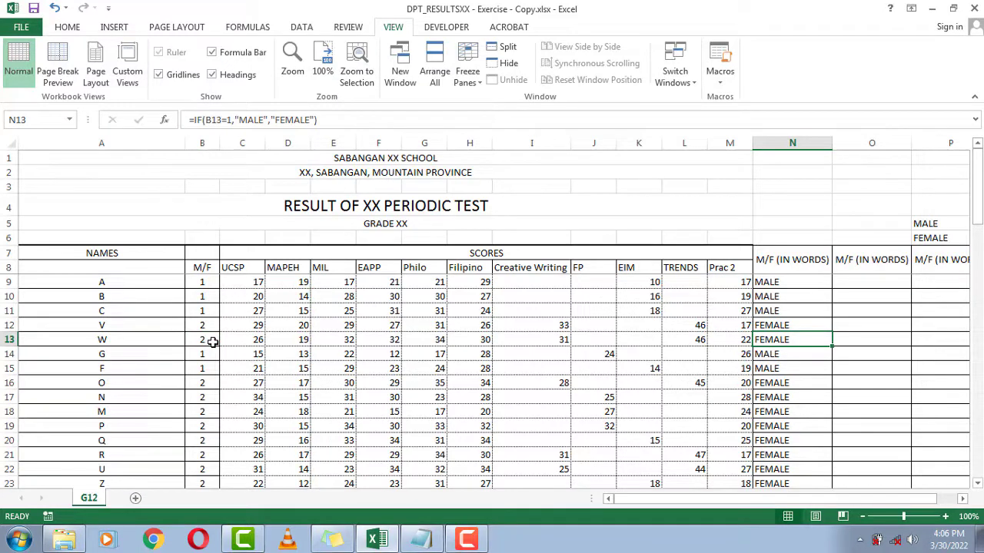
Compare the gender code in B15 with the word and formula in N15.
{"action": "left_click", "coordinate": [205, 368]}
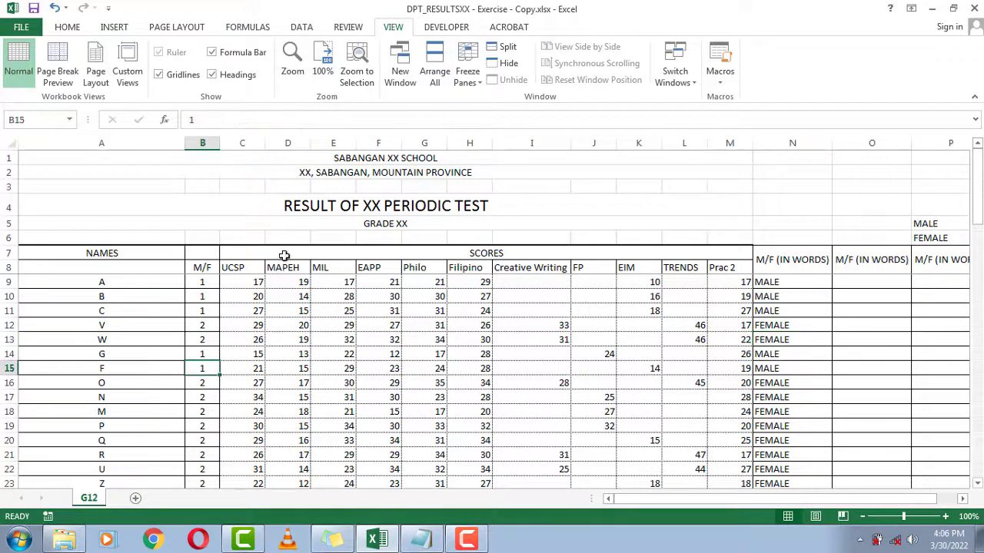
{"action": "key", "text": "Right"}
{"action": "key", "text": "Right"}
{"action": "key", "text": "Right"}
{"action": "key", "text": "Right"}
{"action": "key", "text": "Right"}
{"action": "key", "text": "Right"}
{"action": "key", "text": "Right"}
{"action": "key", "text": "Right"}
{"action": "key", "text": "Right"}
{"action": "key", "text": "Right"}
{"action": "key", "text": "Right"}
{"action": "key", "text": "Right"}
{"action": "key", "text": "Right"}
{"action": "key", "text": "Right"}
{"action": "key", "text": "Right"}
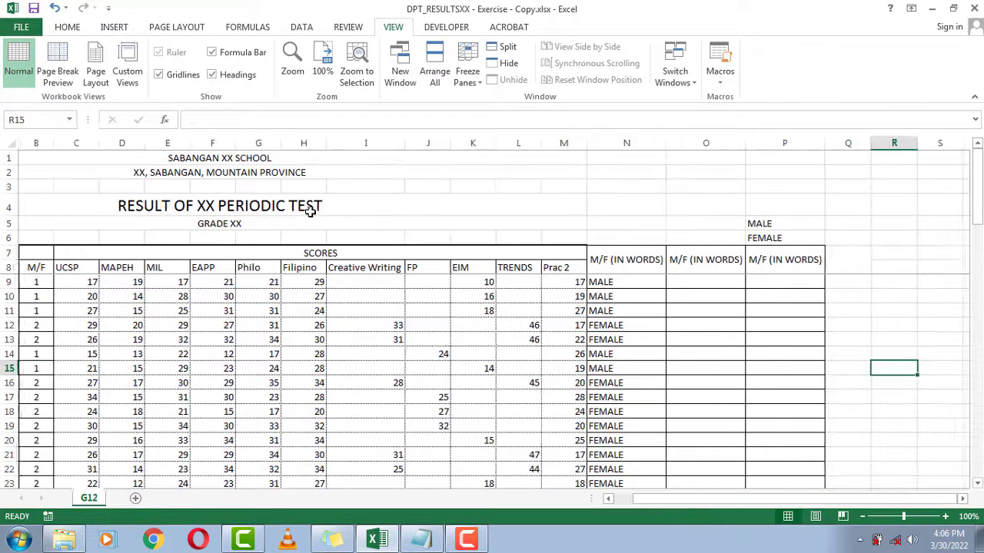
{"action": "key", "text": "Left"}
{"action": "key", "text": "Left"}
{"action": "key", "text": "Left"}
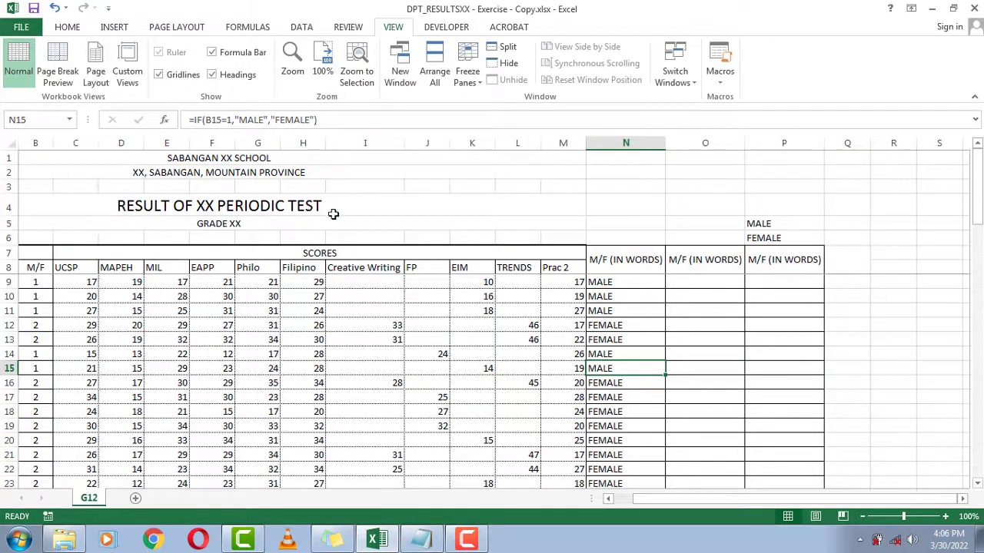
Enter an IF formula in O9 that returns "FEMALE" when B9 equals 2 and "MALE" otherwise, and compare it with N9.
{"action": "left_click", "coordinate": [693, 281]}
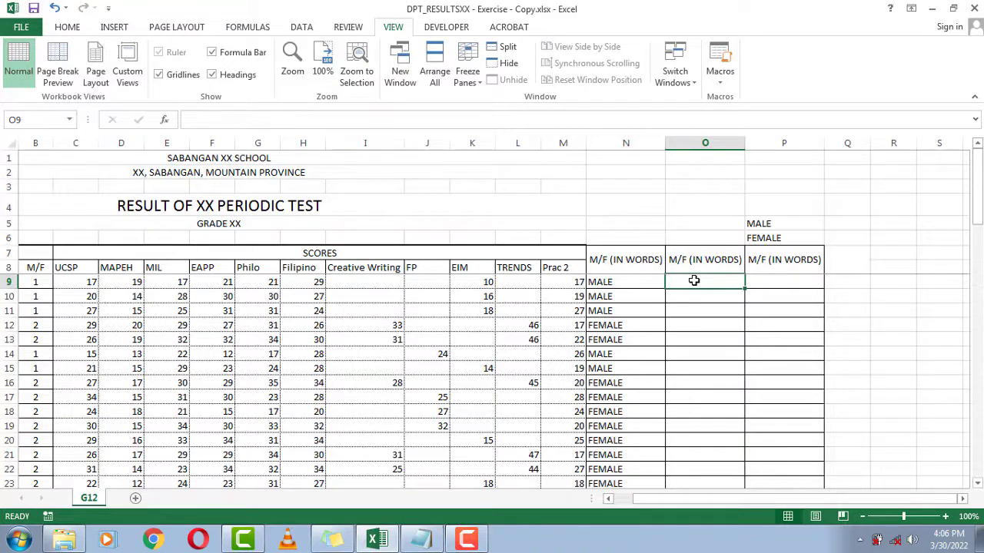
{"action": "type", "text": "=I"}
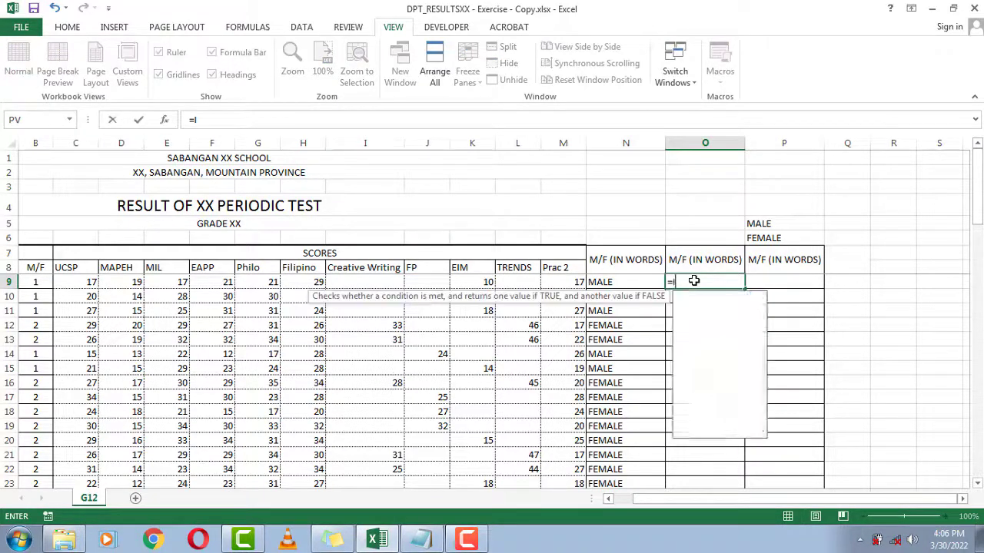
{"action": "type", "text": "F("}
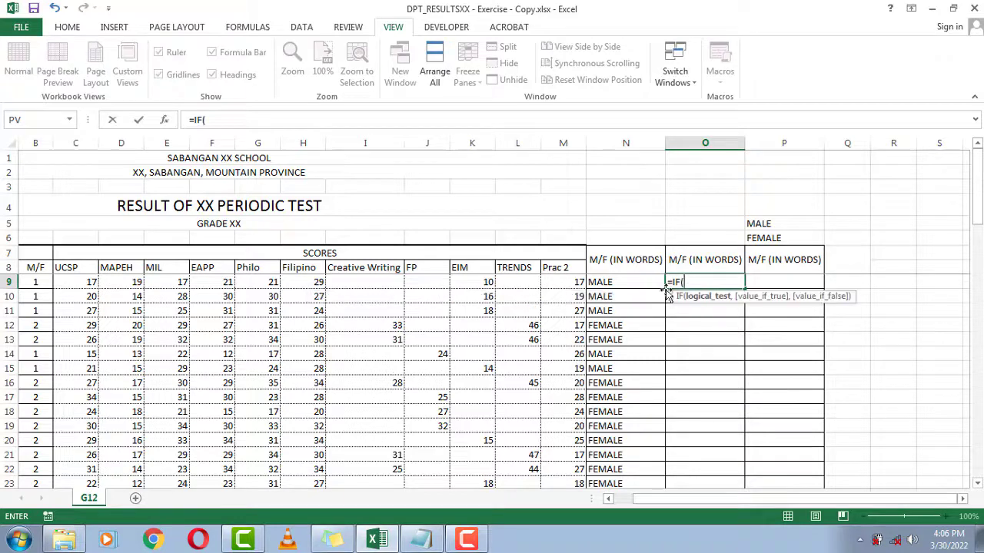
{"action": "left_click", "coordinate": [64, 287]}
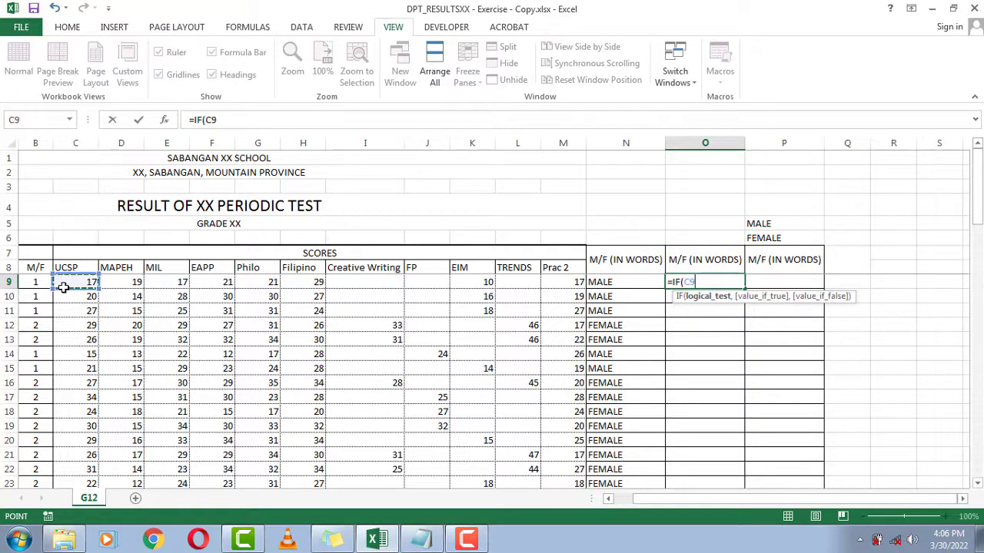
{"action": "key", "text": "Left"}
{"action": "key", "text": "Left"}
{"action": "key", "text": "Right"}
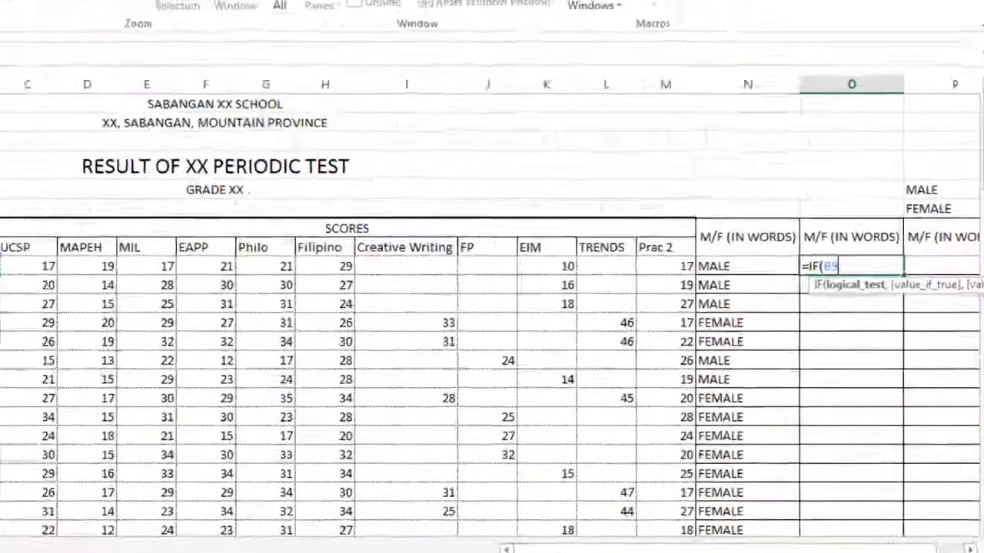
{"action": "type", "text": "=2"}
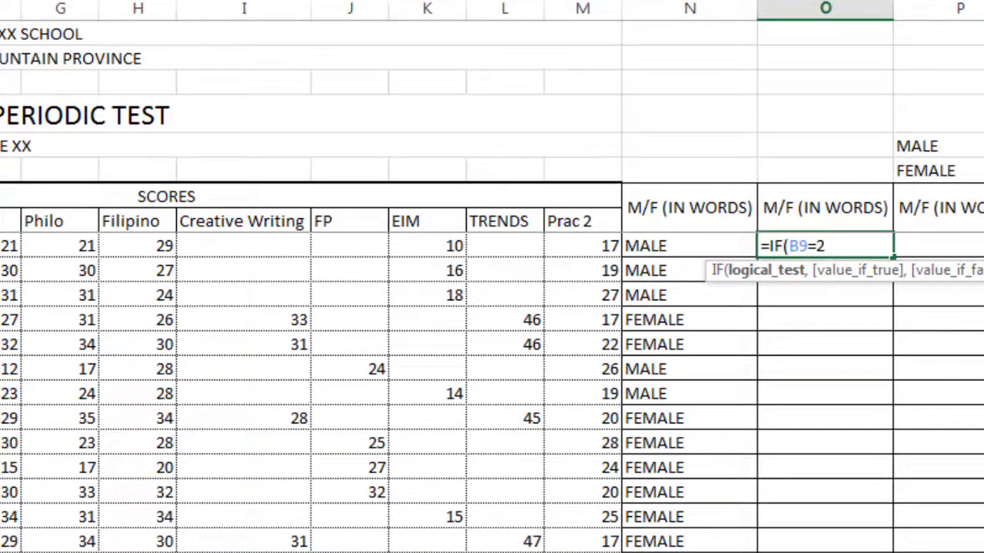
{"action": "type", "text": ","}
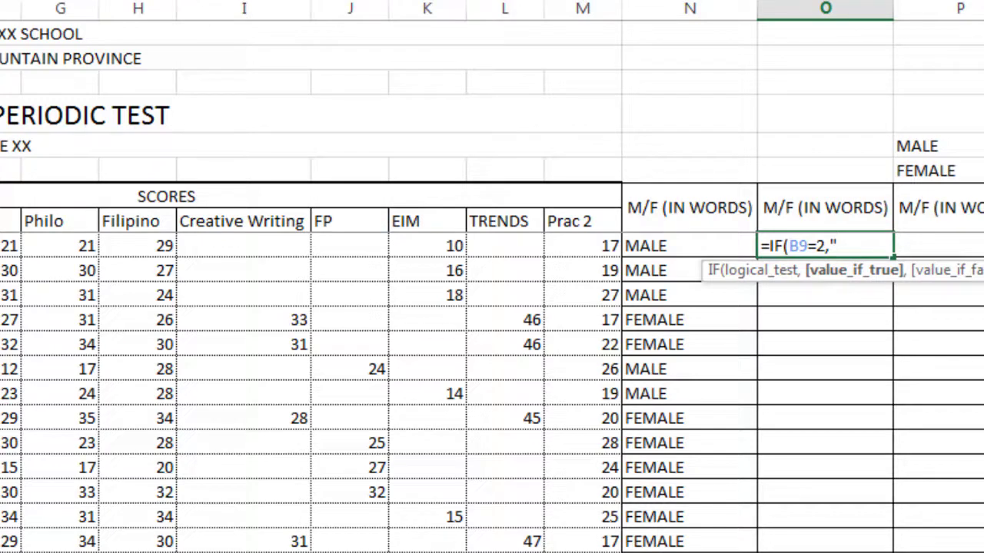
{"action": "type", "text": "\"FEMALE"}
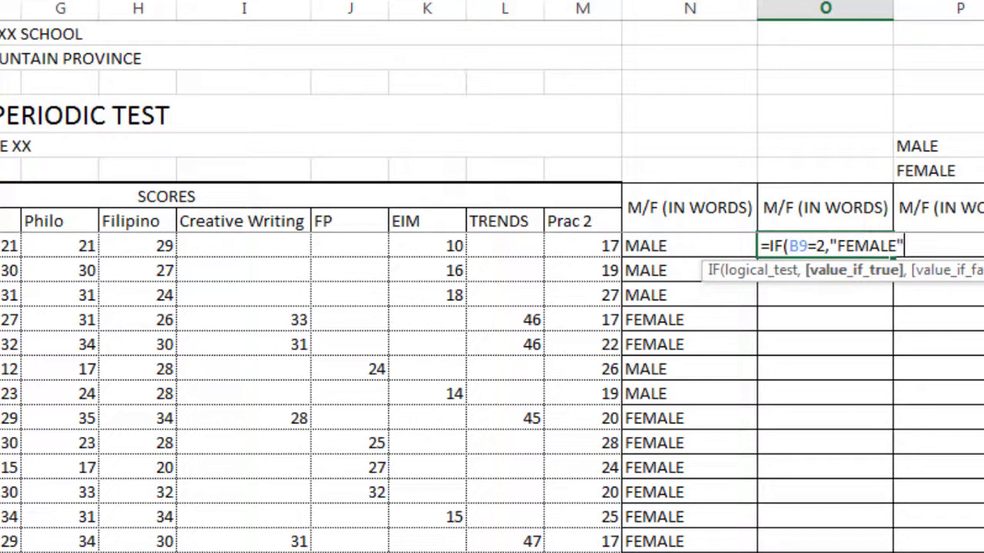
{"action": "type", "text": "\","}
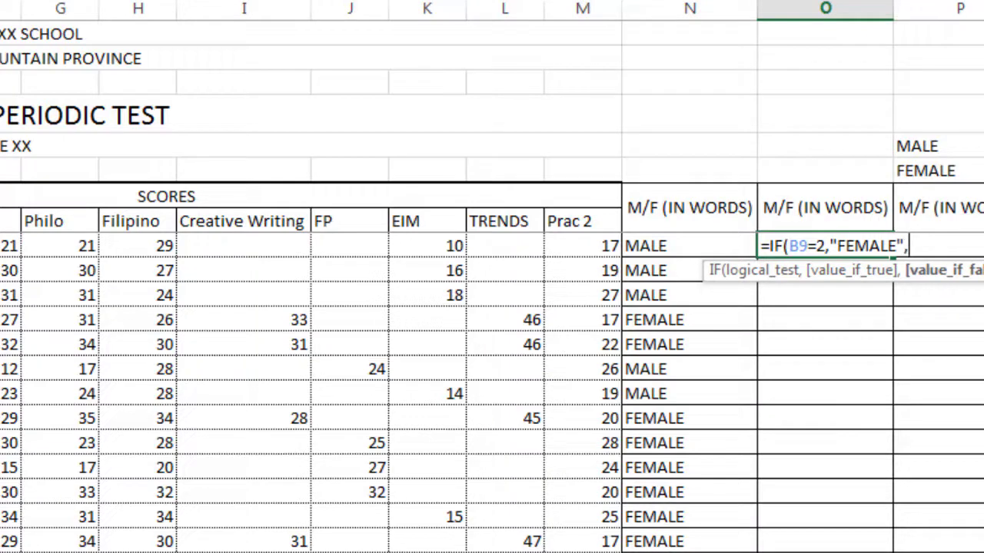
{"action": "type", "text": "\"MALE\")"}
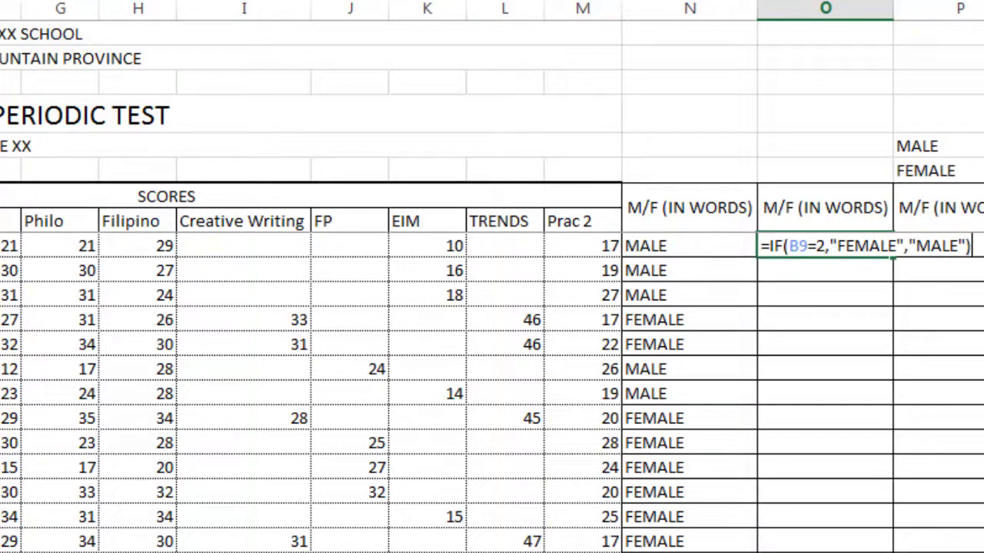
{"action": "key", "text": "Return"}
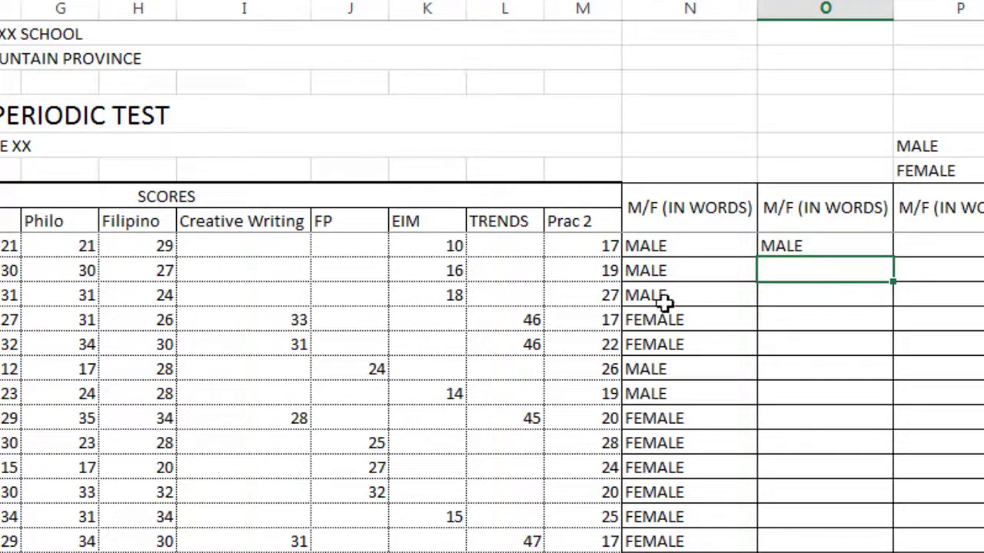
{"action": "left_click", "coordinate": [824, 246]}
{"action": "left_click", "coordinate": [697, 246]}
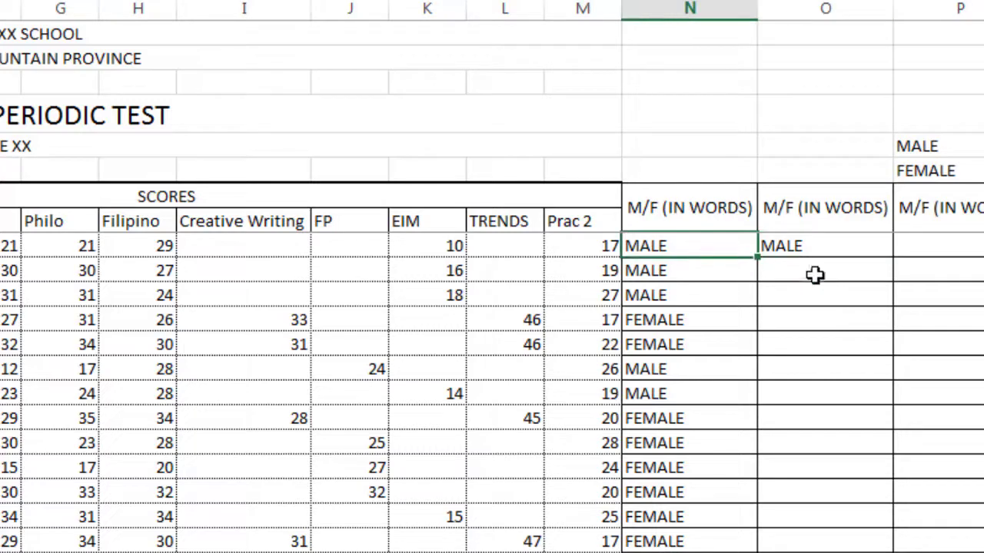
Copy the IF formula in O9 down through O45.
{"action": "left_click", "coordinate": [845, 248]}
{"action": "left_click_drag", "start_coordinate": [896, 259], "coordinate": [863, 489]}
{"action": "scroll", "coordinate": [761, 410], "scroll_direction": "up", "scroll_amount": 1}
{"action": "scroll", "coordinate": [761, 409], "scroll_direction": "up", "scroll_amount": 5}
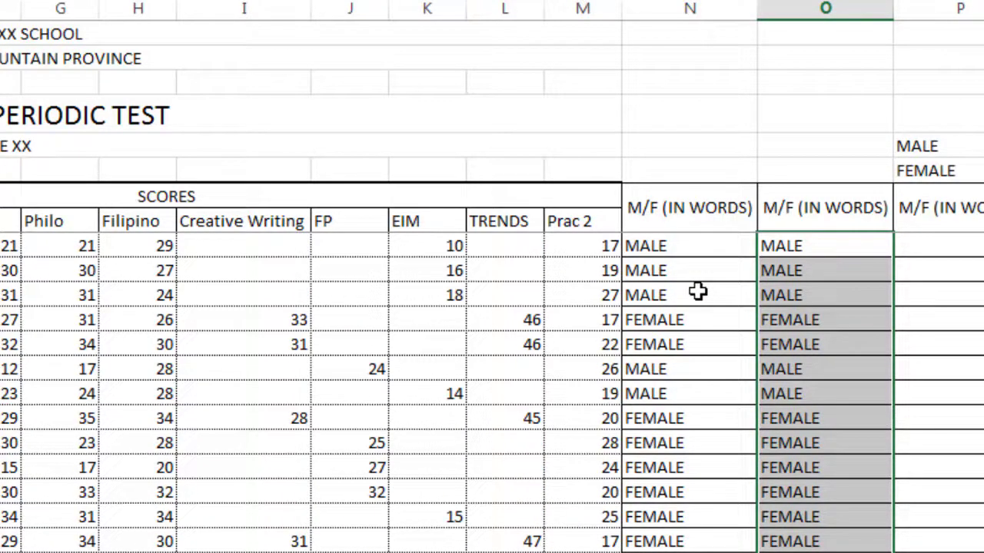
Compare the gender words in columns N and O for the first student rows.
{"action": "left_click", "coordinate": [674, 271]}
{"action": "left_click", "coordinate": [829, 279]}
{"action": "left_click", "coordinate": [638, 297]}
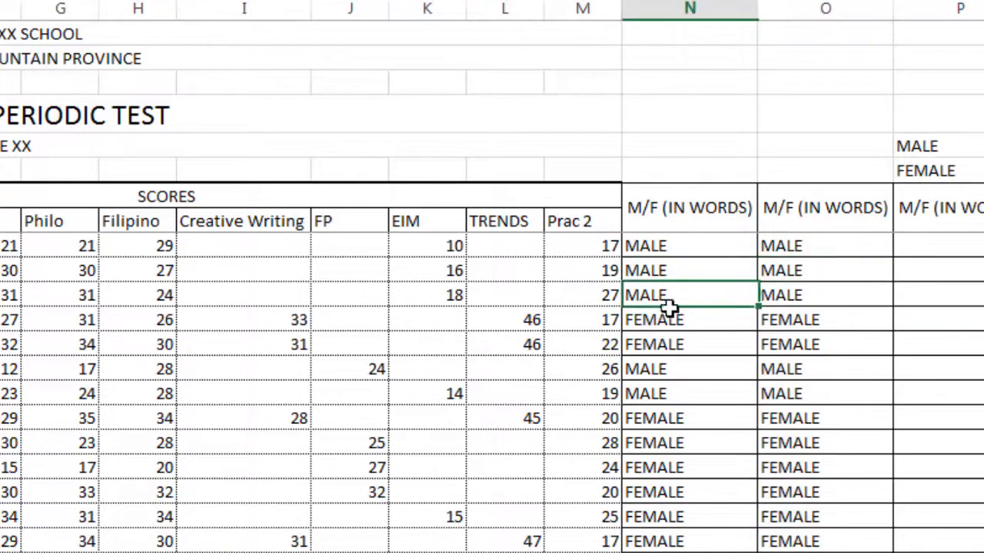
{"action": "left_click_drag", "start_coordinate": [800, 312], "coordinate": [799, 304]}
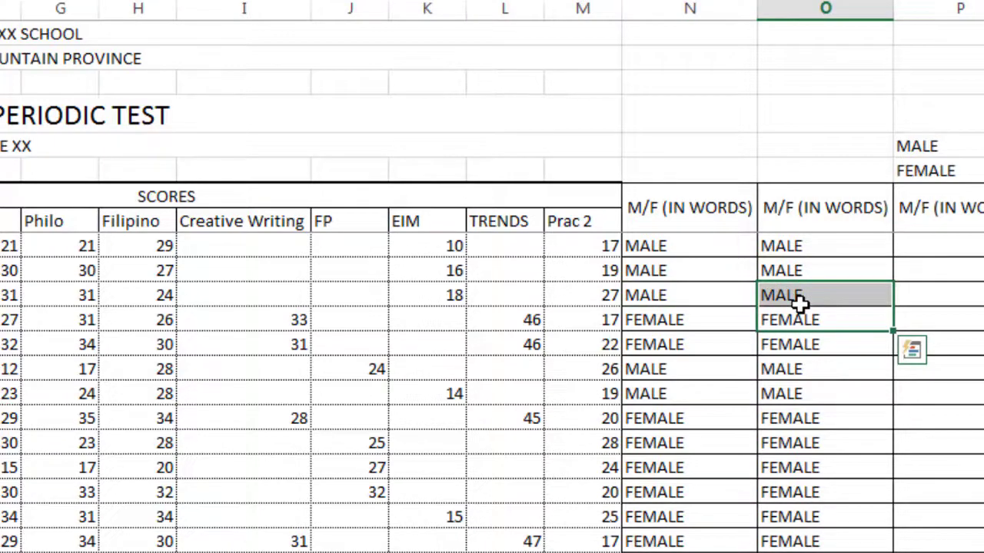
{"action": "key", "text": "Right"}
{"action": "key", "text": "Right"}
{"action": "key", "text": "Left"}
{"action": "key", "text": "Left"}
{"action": "key", "text": "Left"}
{"action": "key", "text": "Left"}
{"action": "key", "text": "Left"}
{"action": "key", "text": "Left"}
{"action": "key", "text": "Left"}
{"action": "key", "text": "Left"}
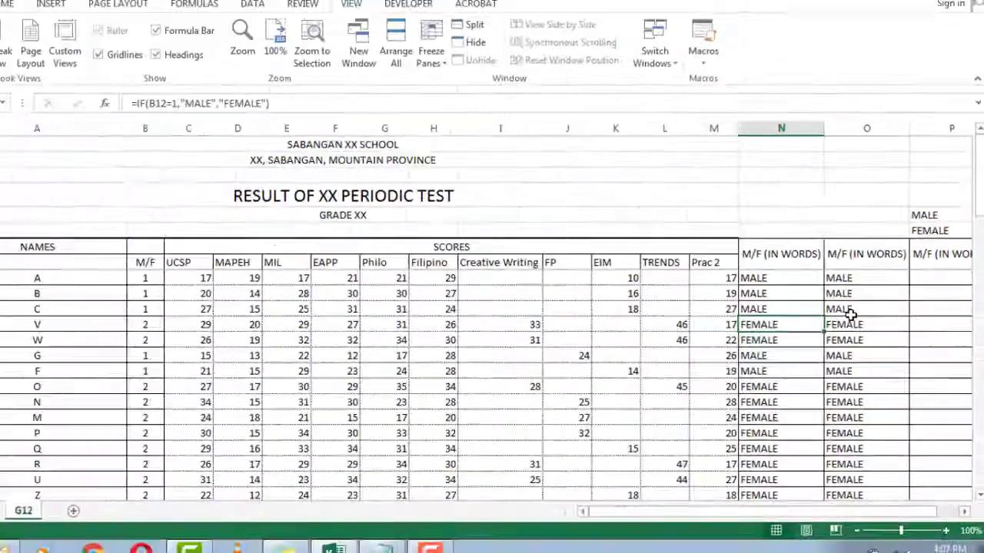
Inspect the IF formula in N11, where the words are written directly as quoted text.
{"action": "key", "text": "Up"}
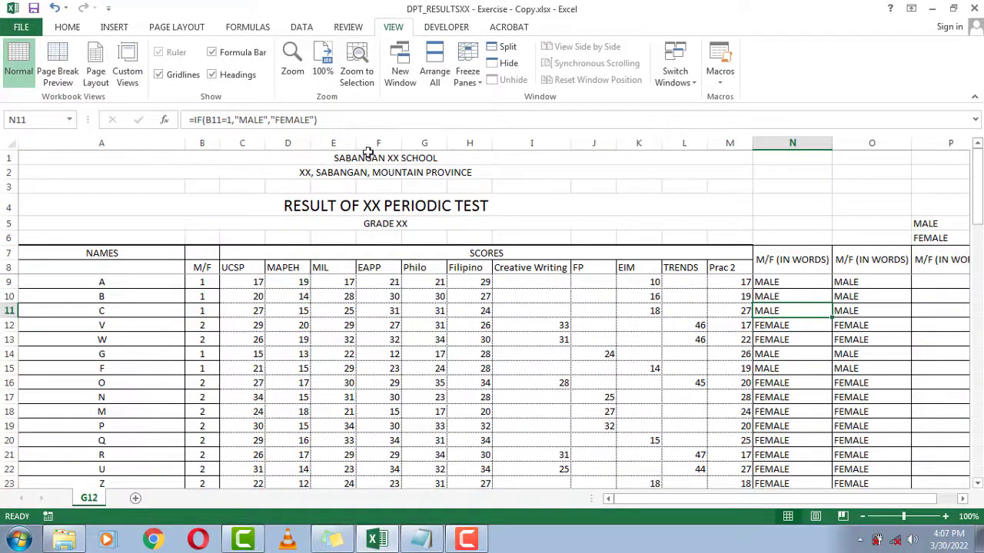
{"action": "left_click", "coordinate": [257, 120]}
{"action": "left_click", "coordinate": [293, 121]}
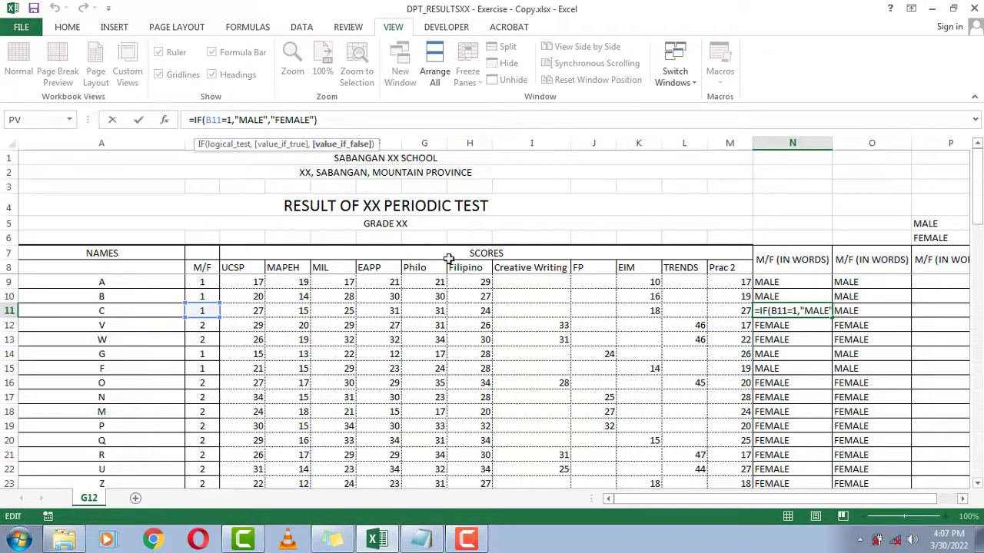
{"action": "key", "text": "Escape"}
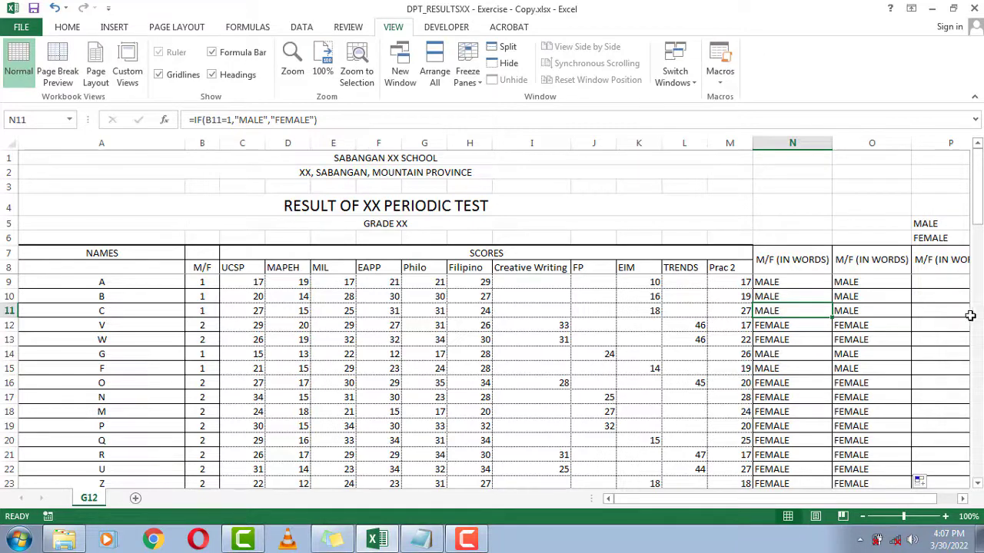
Enter MALE in P5 and FEMALE in P6 as reference cells for the third gender column.
{"action": "left_click_drag", "start_coordinate": [938, 222], "coordinate": [933, 237]}
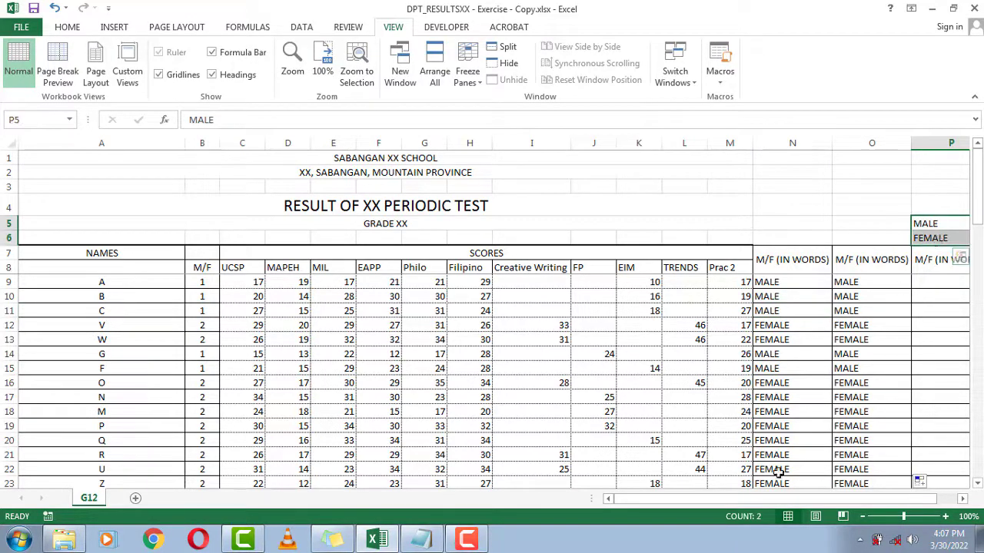
{"action": "left_click_drag", "start_coordinate": [753, 507], "coordinate": [786, 507]}
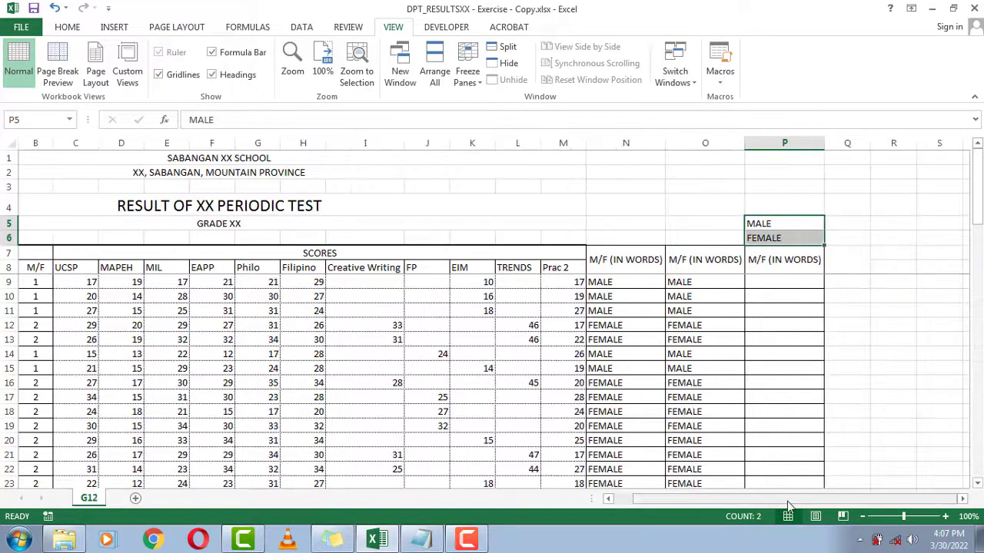
{"action": "left_click", "coordinate": [771, 224]}
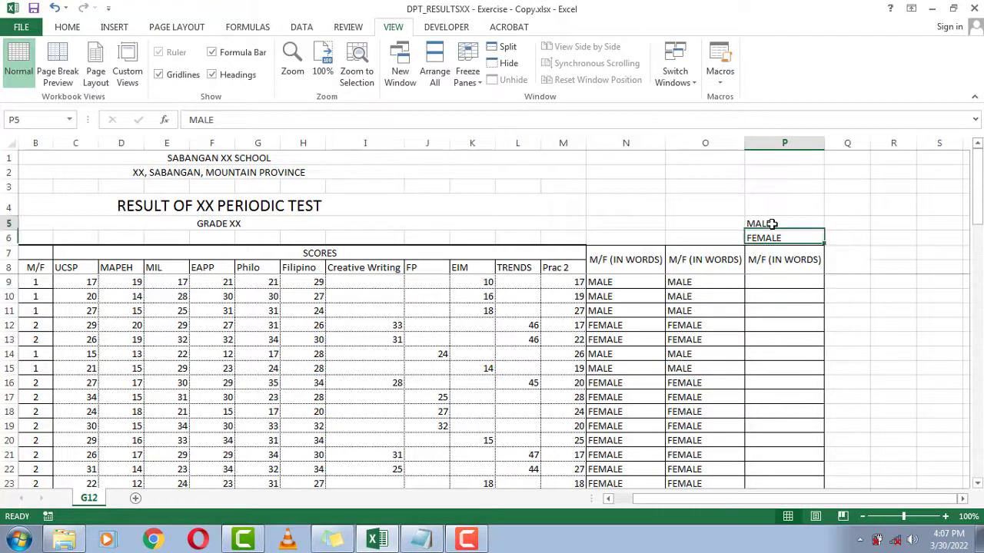
{"action": "type", "text": "MALE"}
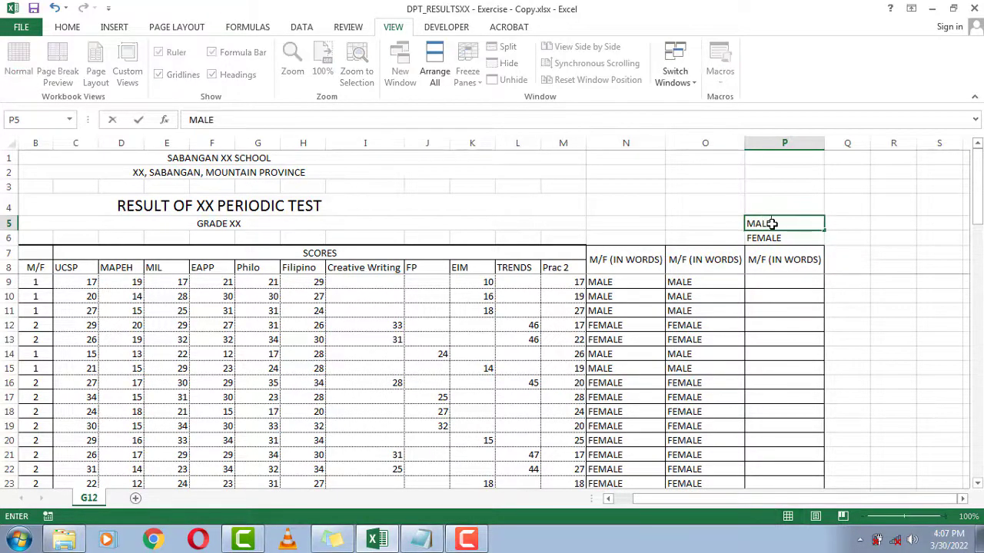
{"action": "key", "text": "Return"}
{"action": "type", "text": "FEMALE"}
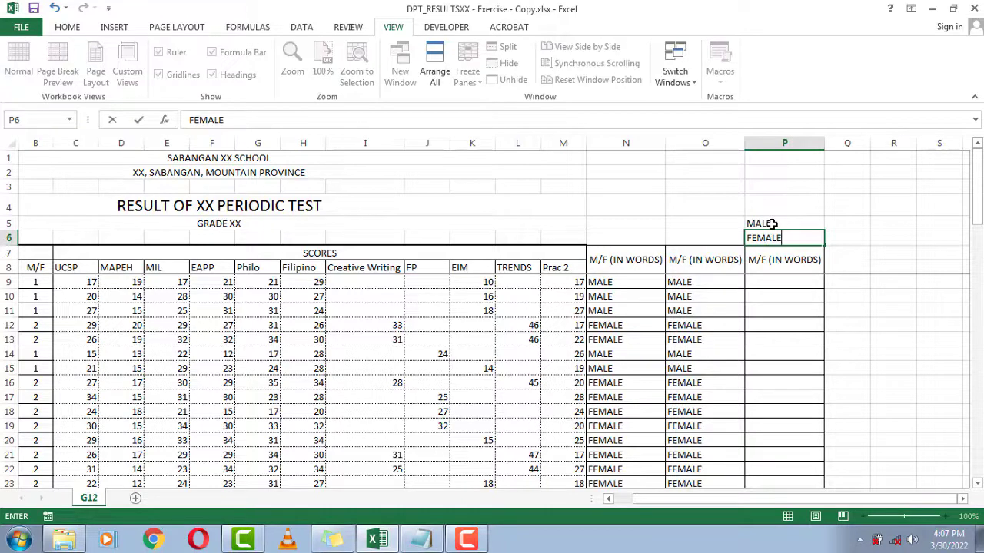
{"action": "key", "text": "Return"}
{"action": "left_click_drag", "start_coordinate": [772, 224], "coordinate": [812, 237]}
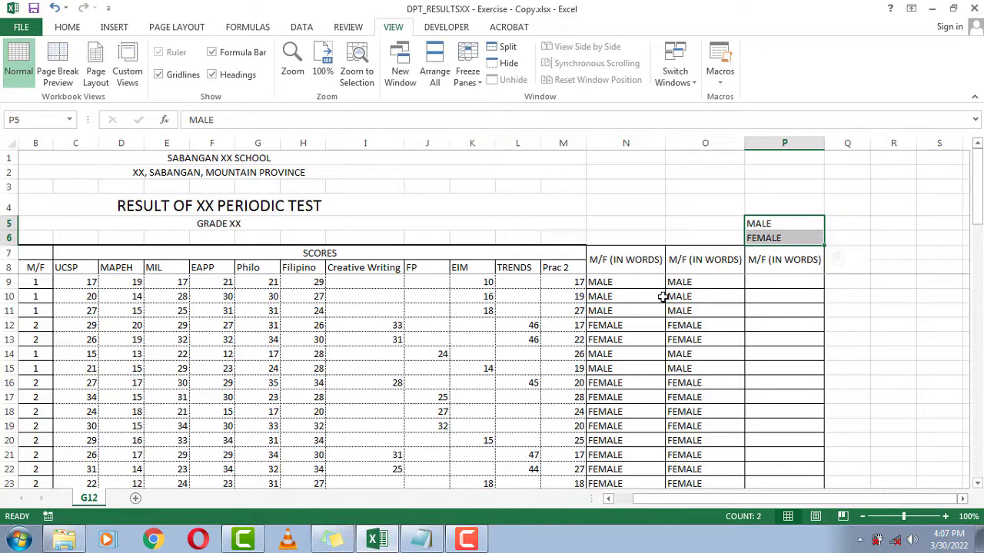
Enter the formula =IF(B9=1,P5,P6) in P9, using the MALE and FEMALE reference cells as results.
{"action": "left_click", "coordinate": [776, 285]}
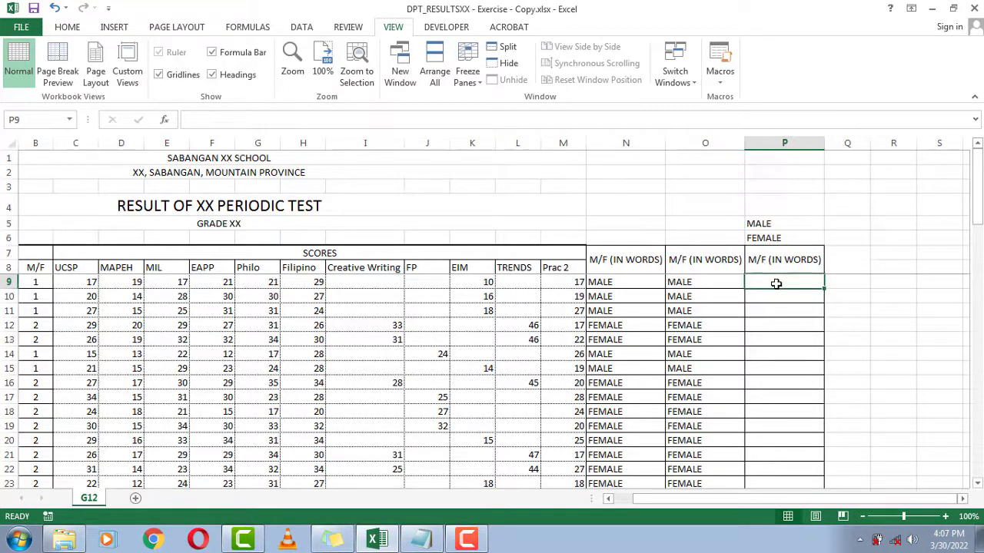
{"action": "type", "text": "=IF"}
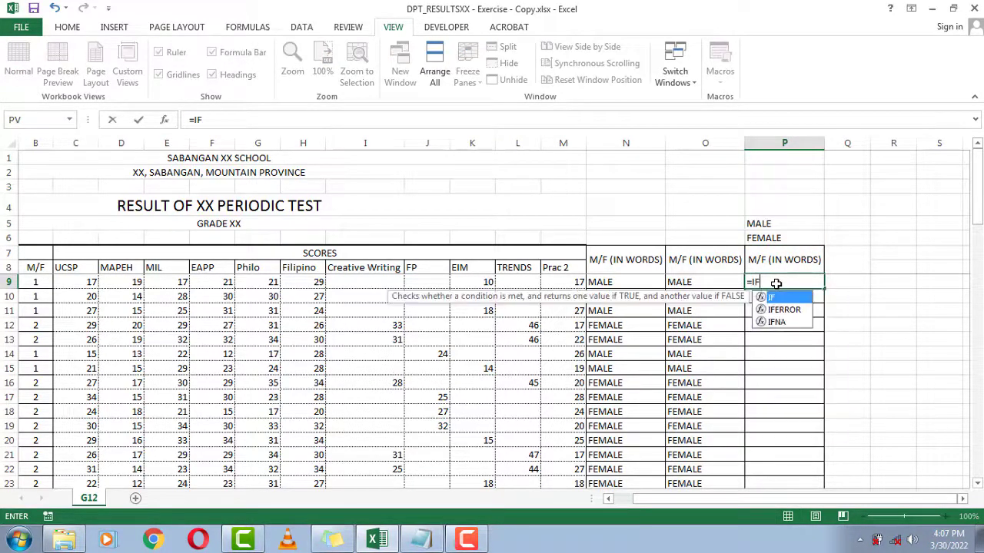
{"action": "type", "text": "("}
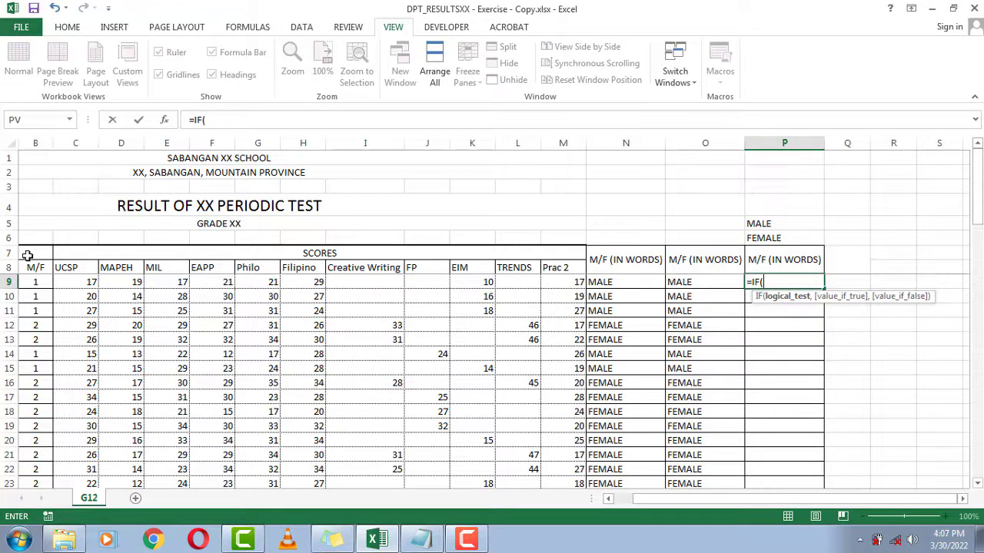
{"action": "left_click", "coordinate": [27, 283]}
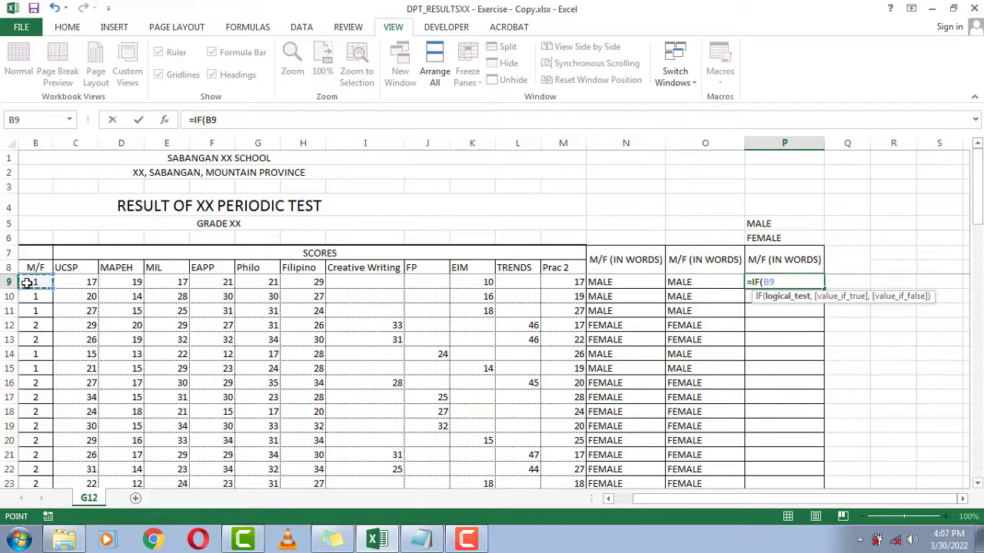
{"action": "type", "text": "="}
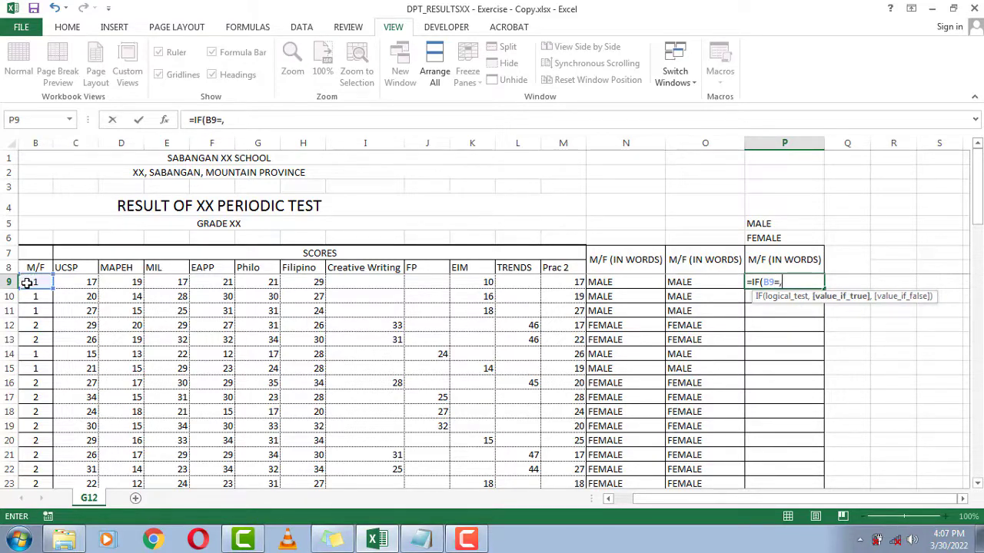
{"action": "type", "text": "1"}
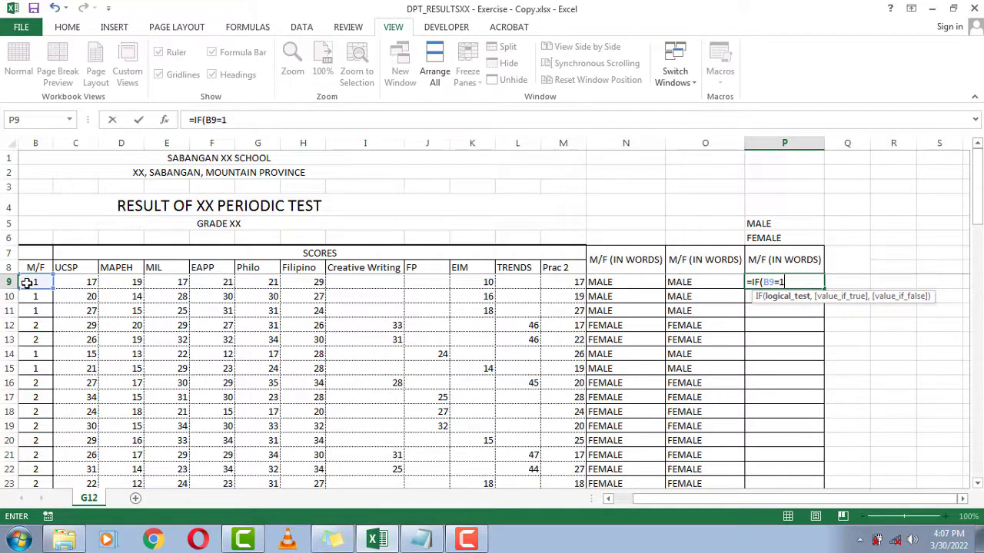
{"action": "type", "text": ","}
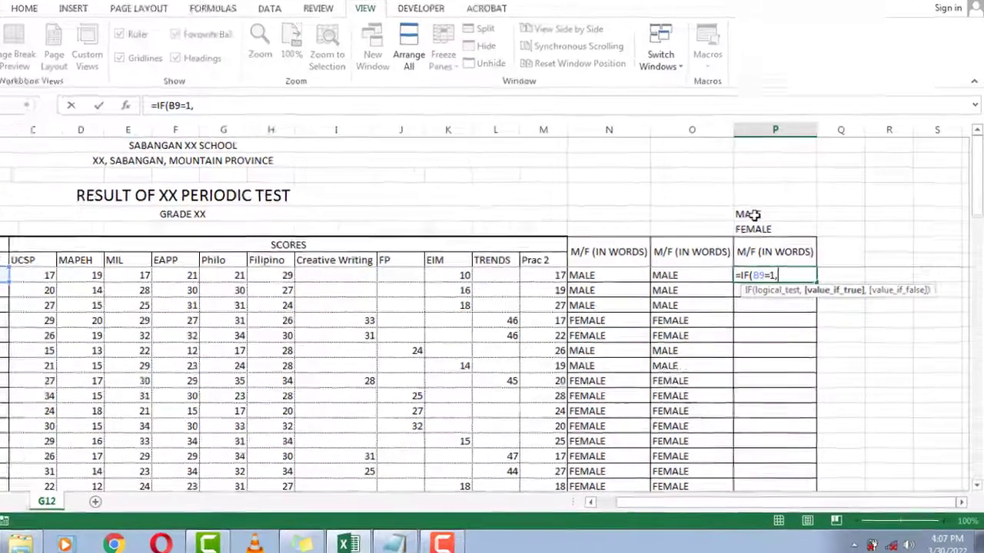
{"action": "left_click", "coordinate": [765, 223]}
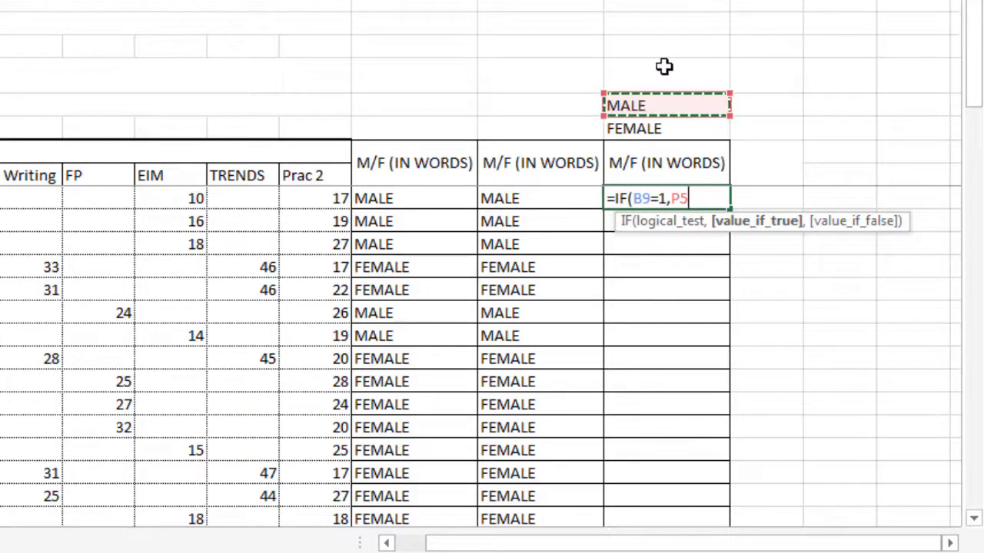
{"action": "type", "text": ","}
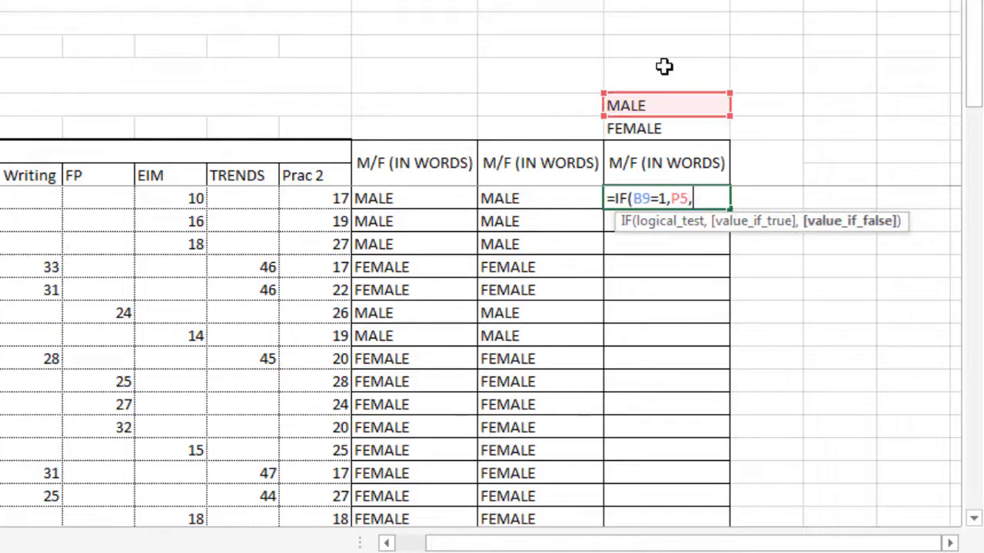
{"action": "left_click", "coordinate": [636, 126]}
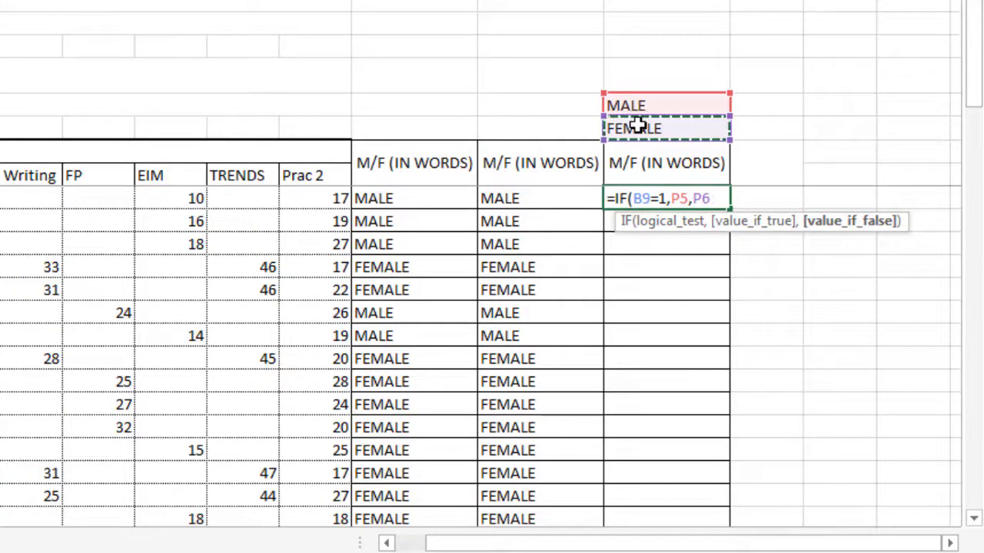
{"action": "type", "text": ")"}
{"action": "key", "text": "Return"}
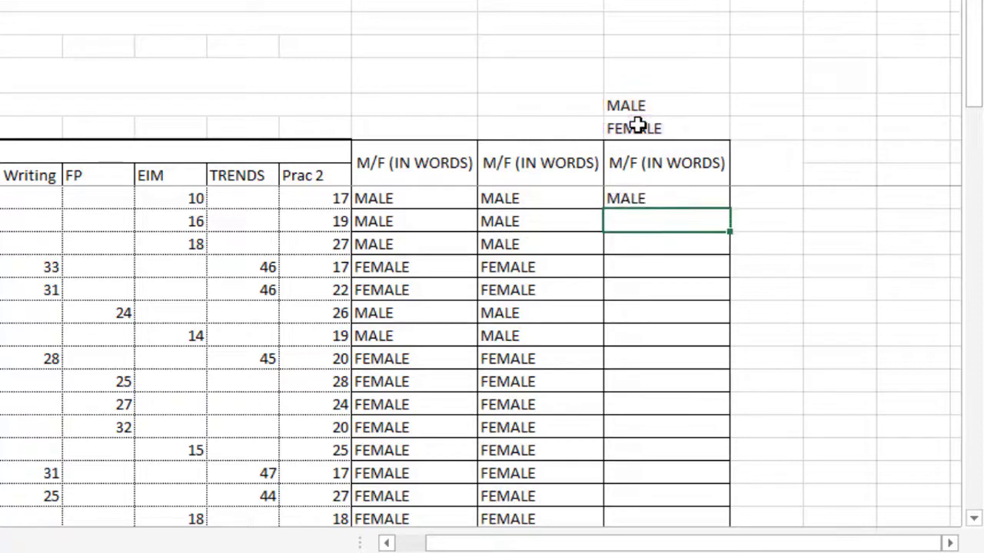
Copy the IF formula in P9, with its relative references, down through P45.
{"action": "left_click", "coordinate": [667, 198]}
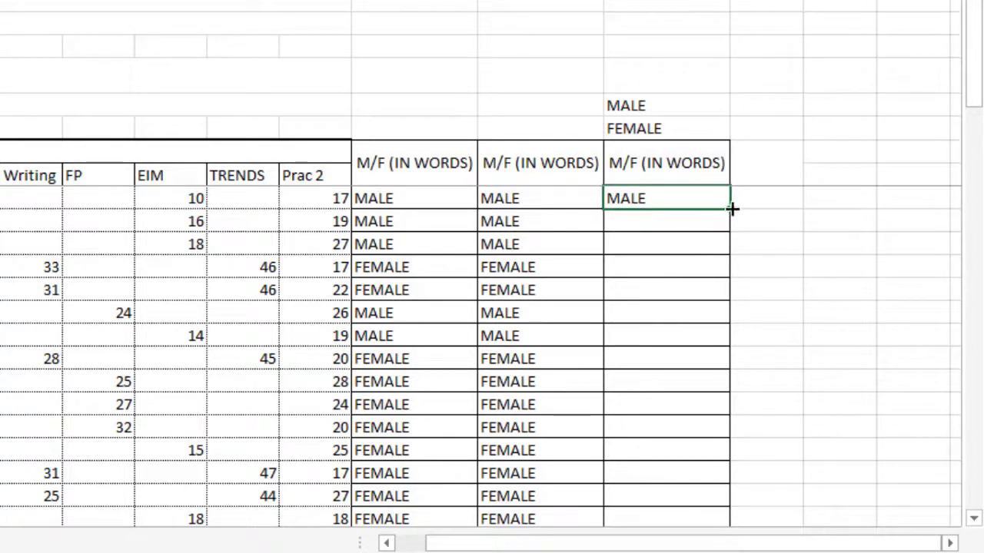
{"action": "left_click_drag", "start_coordinate": [733, 208], "coordinate": [714, 401]}
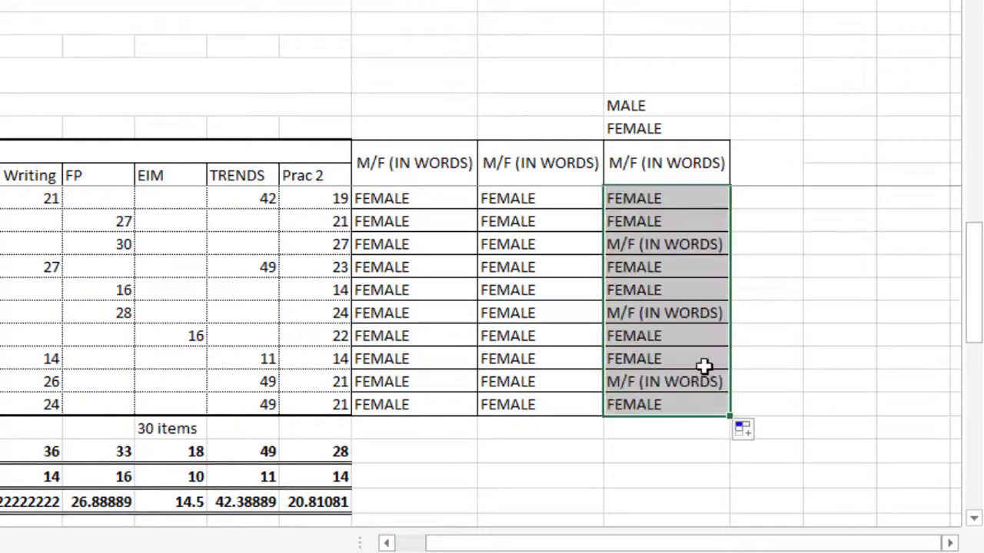
{"action": "scroll", "coordinate": [680, 265], "scroll_direction": "up", "scroll_amount": 8}
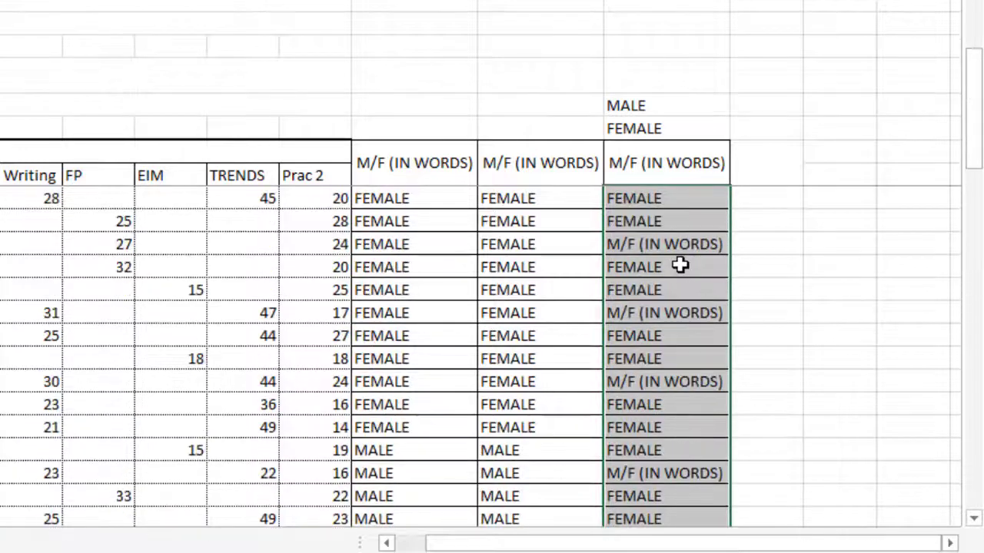
Compare the gender words in columns N, O and P for rows 9 and 10.
{"action": "left_click", "coordinate": [415, 198]}
{"action": "left_click", "coordinate": [516, 224]}
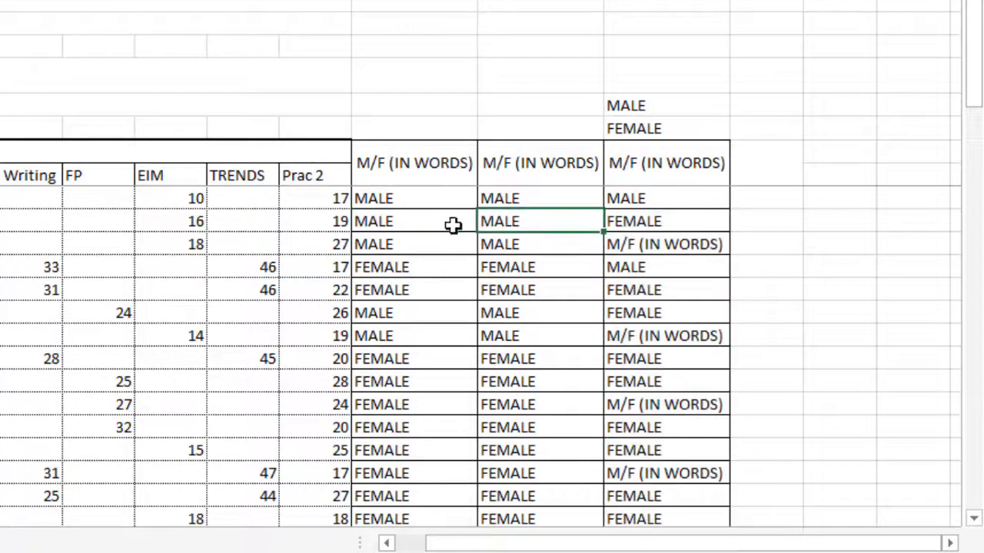
{"action": "left_click", "coordinate": [443, 227]}
{"action": "left_click", "coordinate": [504, 212]}
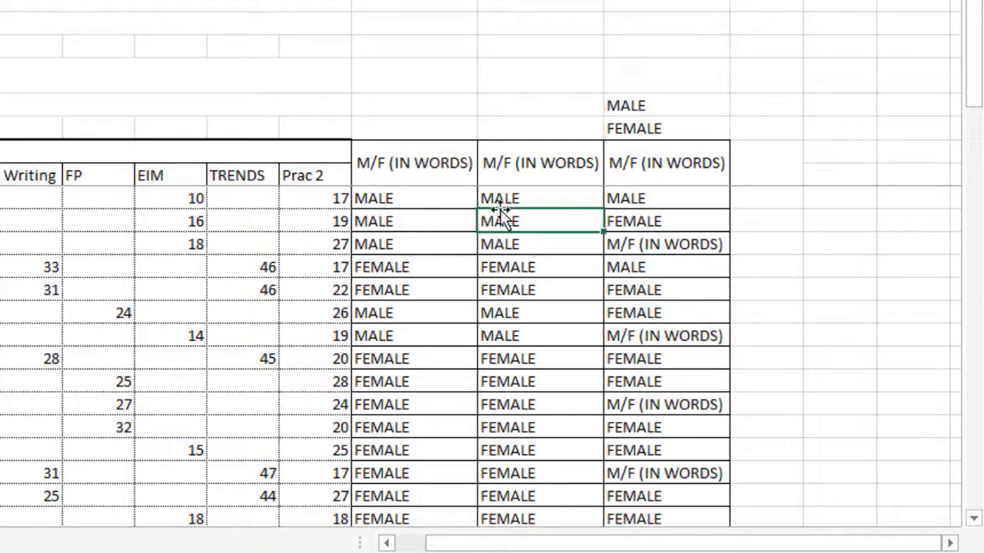
{"action": "left_click", "coordinate": [423, 205]}
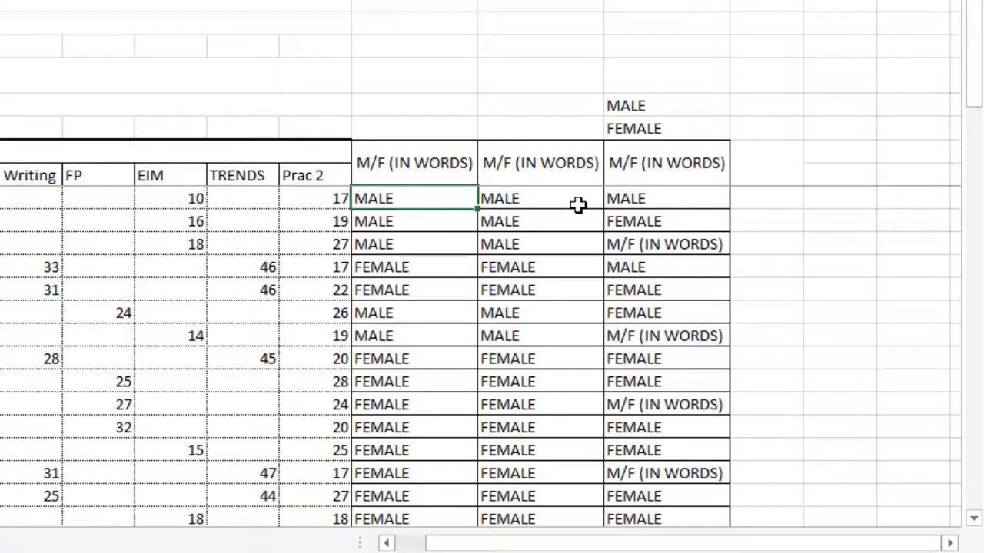
{"action": "left_click", "coordinate": [626, 198]}
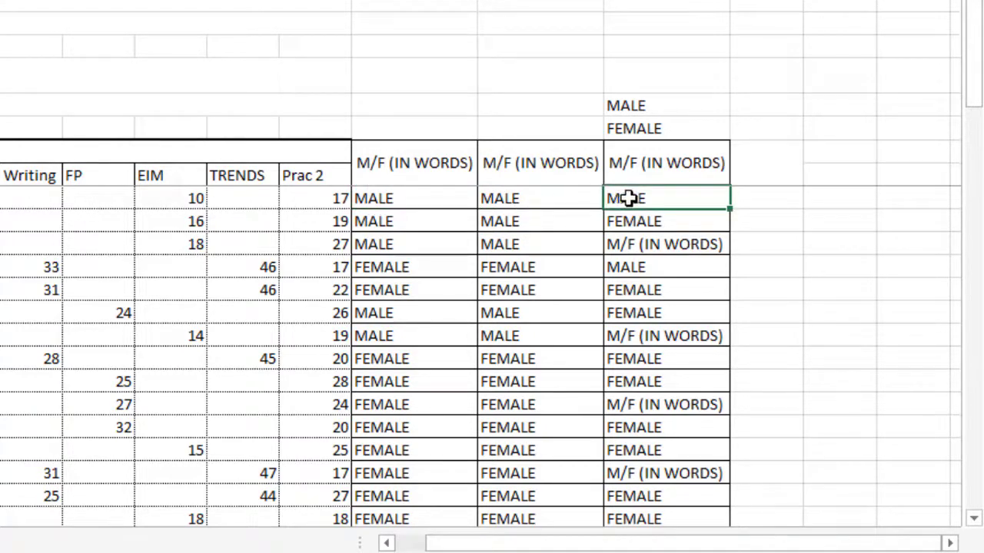
Go through column P from the first student row to the last and back, examining the copied formula's results.
{"action": "key", "text": "Up"}
{"action": "key", "text": "Down"}
{"action": "key", "text": "Down"}
{"action": "key", "text": "Down"}
{"action": "key", "text": "Up"}
{"action": "key", "text": "Up"}
{"action": "key", "text": "Down"}
{"action": "key", "text": "Down"}
{"action": "key", "text": "Down"}
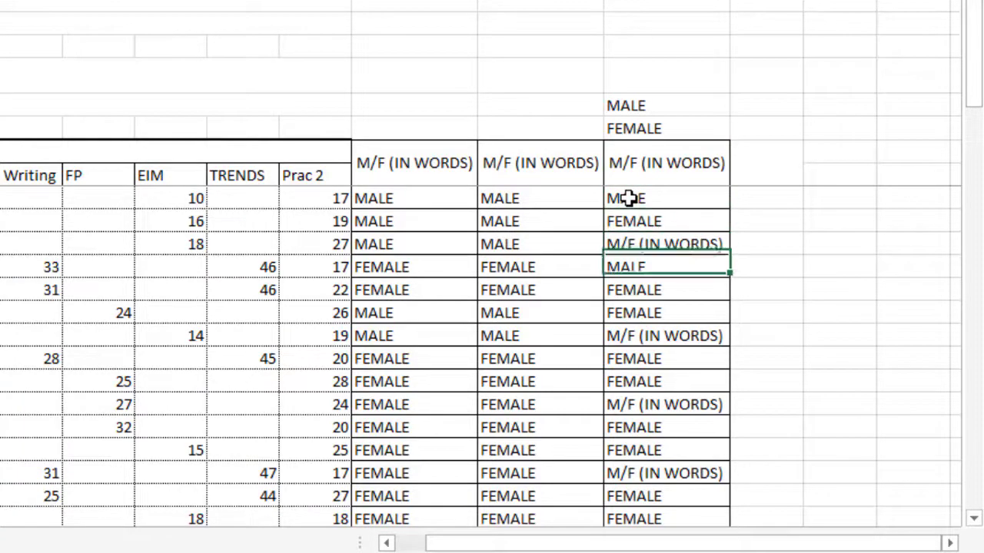
{"action": "key", "text": "Down"}
{"action": "key", "text": "Down"}
{"action": "key", "text": "Down"}
{"action": "key", "text": "Down"}
{"action": "key", "text": "Down"}
{"action": "key", "text": "Down"}
{"action": "key", "text": "Down"}
{"action": "key", "text": "Down"}
{"action": "key", "text": "Down"}
{"action": "key", "text": "Down"}
{"action": "key", "text": "Down"}
{"action": "key", "text": "Down"}
{"action": "key", "text": "Down"}
{"action": "key", "text": "Down"}
{"action": "key", "text": "Down"}
{"action": "key", "text": "Down"}
{"action": "key", "text": "Down"}
{"action": "key", "text": "Down"}
{"action": "key", "text": "Down"}
{"action": "key", "text": "Down"}
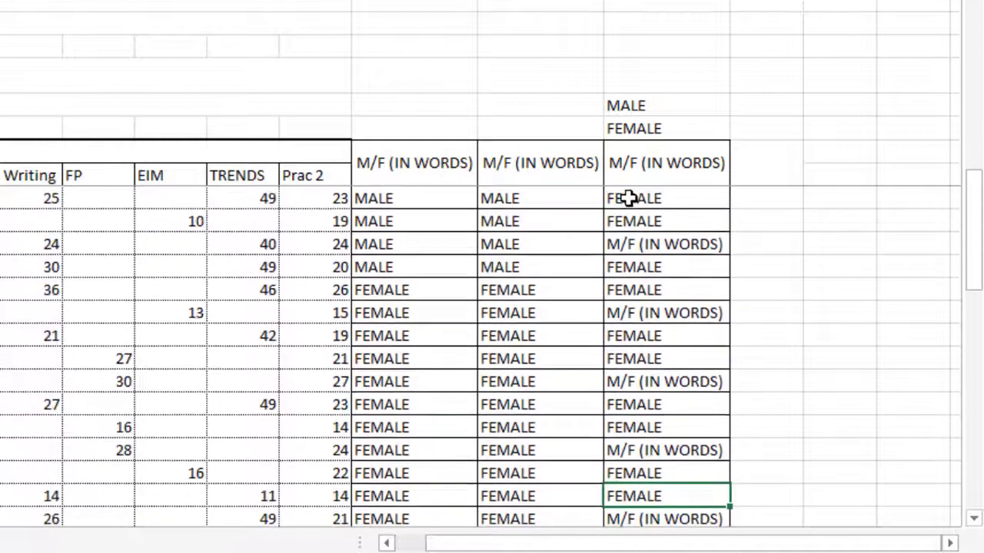
{"action": "key", "text": "Down"}
{"action": "key", "text": "Down"}
{"action": "key", "text": "Down"}
{"action": "key", "text": "Down"}
{"action": "key", "text": "Down"}
{"action": "key", "text": "Down"}
{"action": "key", "text": "Up"}
{"action": "key", "text": "Up"}
{"action": "key", "text": "Up"}
{"action": "key", "text": "Up"}
{"action": "key", "text": "Up"}
{"action": "key", "text": "Up"}
{"action": "key", "text": "Up"}
{"action": "key", "text": "Up"}
{"action": "key", "text": "Up"}
{"action": "key", "text": "Up"}
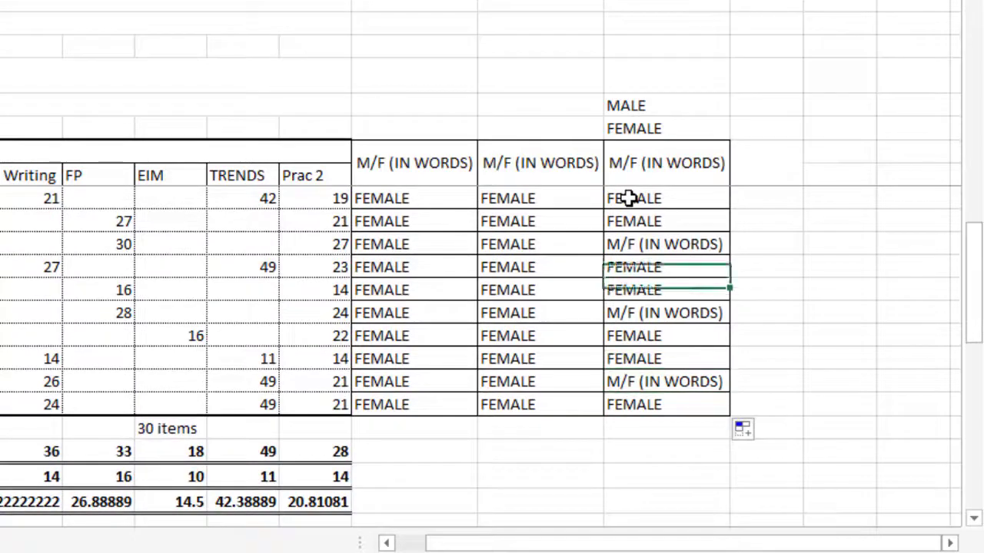
{"action": "key", "text": "Up"}
{"action": "key", "text": "Up"}
{"action": "key", "text": "Up"}
{"action": "key", "text": "Up"}
{"action": "key", "text": "Up"}
{"action": "key", "text": "Up"}
{"action": "key", "text": "Up"}
{"action": "key", "text": "Up"}
{"action": "key", "text": "Up"}
{"action": "key", "text": "Up"}
{"action": "key", "text": "Up"}
{"action": "key", "text": "Up"}
{"action": "key", "text": "Up"}
{"action": "key", "text": "Up"}
{"action": "key", "text": "Up"}
{"action": "key", "text": "Up"}
{"action": "key", "text": "Up"}
{"action": "key", "text": "Up"}
{"action": "key", "text": "Up"}
{"action": "key", "text": "Up"}
{"action": "key", "text": "Down"}
{"action": "key", "text": "Down"}
{"action": "key", "text": "Down"}
{"action": "key", "text": "Down"}
{"action": "key", "text": "Down"}
{"action": "key", "text": "Down"}
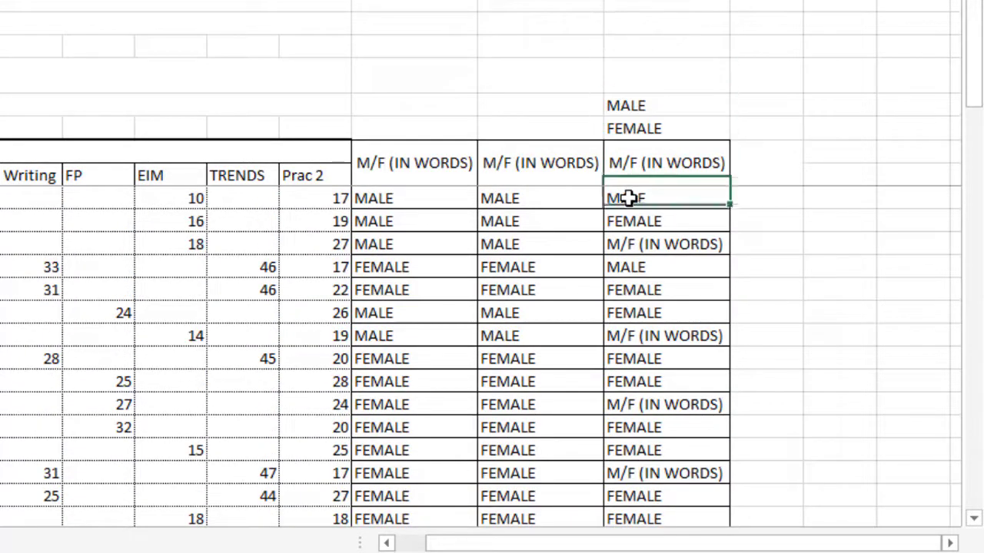
Examine which cells the IF formulas in P9 and P10 refer to.
{"action": "key", "text": "Down"}
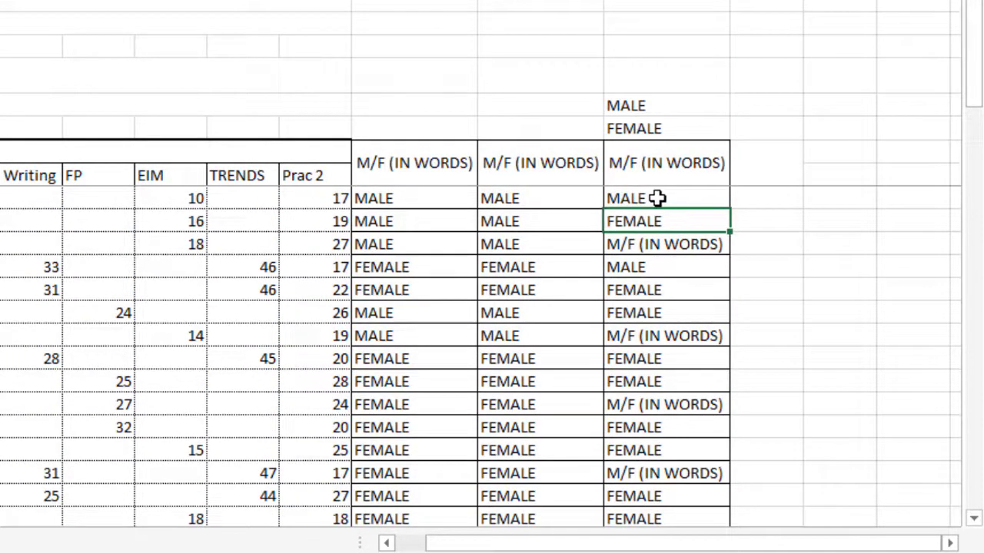
{"action": "key", "text": "Up"}
{"action": "key", "text": "F2"}
{"action": "left_click", "coordinate": [658, 199]}
{"action": "type", "text": "=1,P5,P6)"}
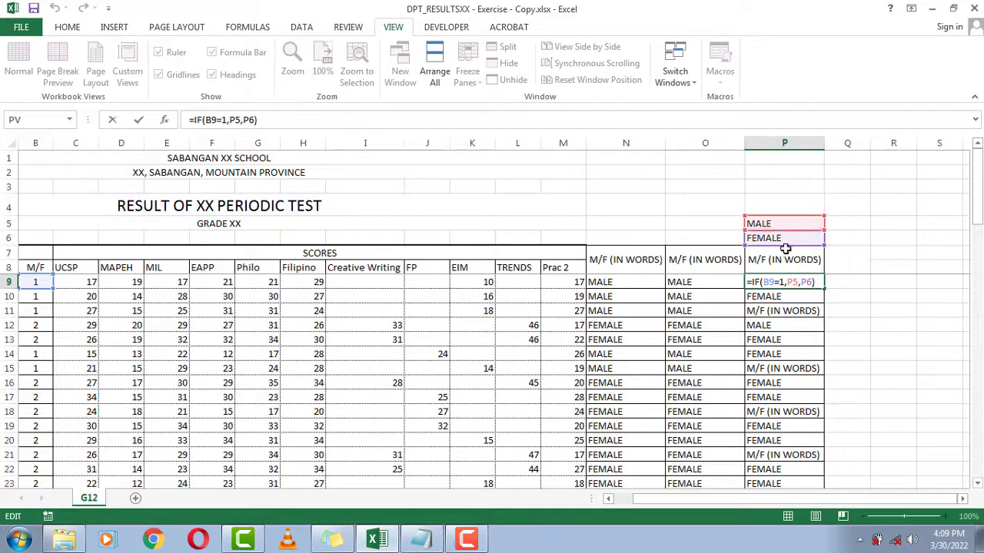
{"action": "key", "text": "ctrl+Return"}
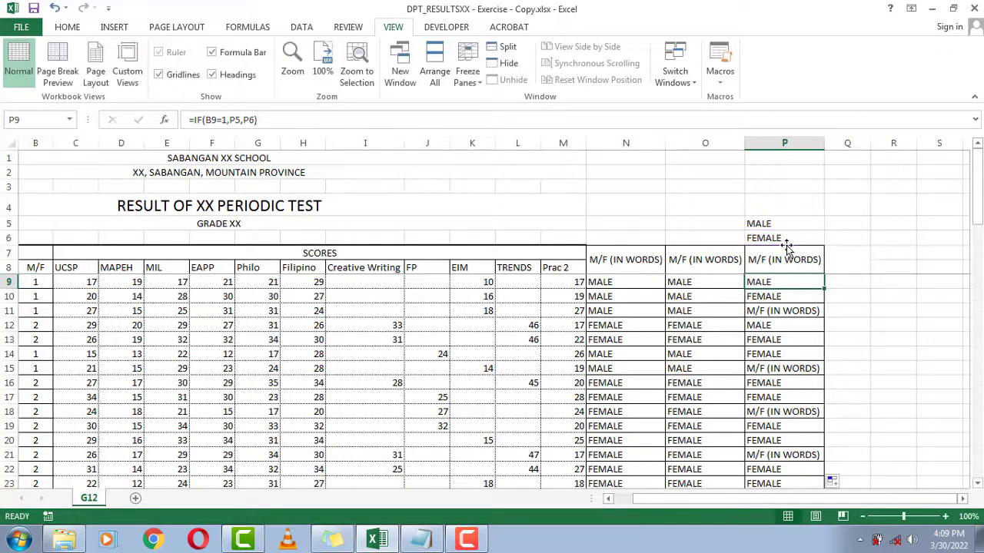
{"action": "key", "text": "Down"}
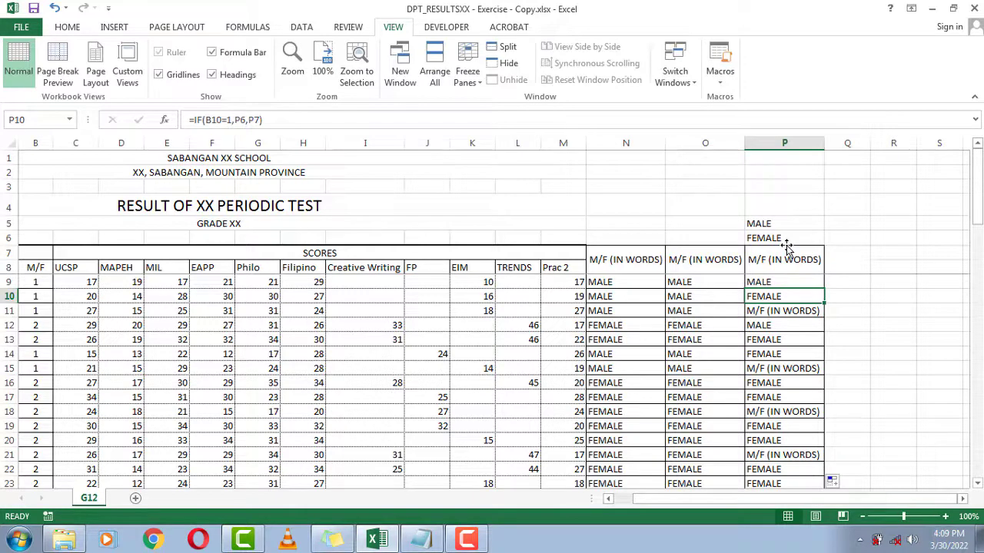
{"action": "key", "text": "F2"}
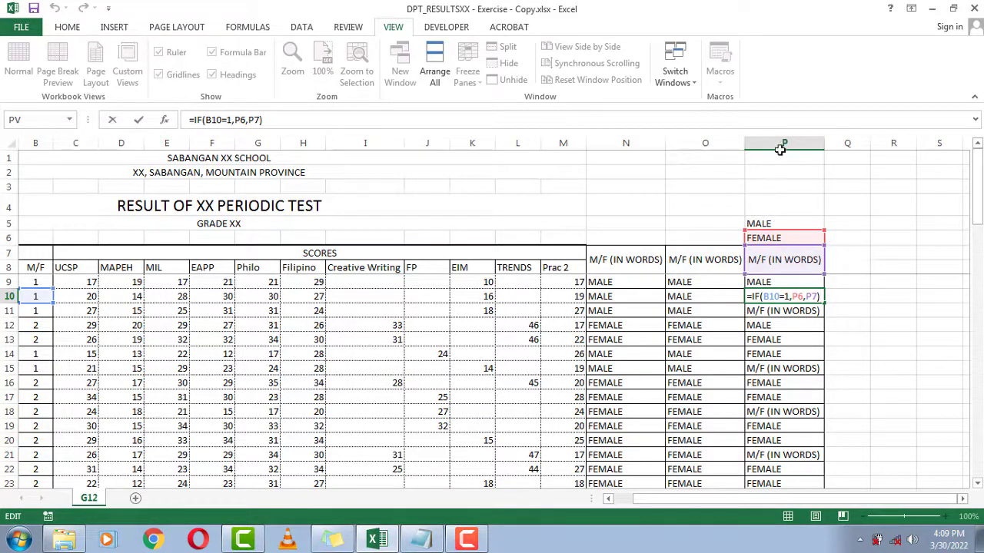
{"action": "key", "text": "Return"}
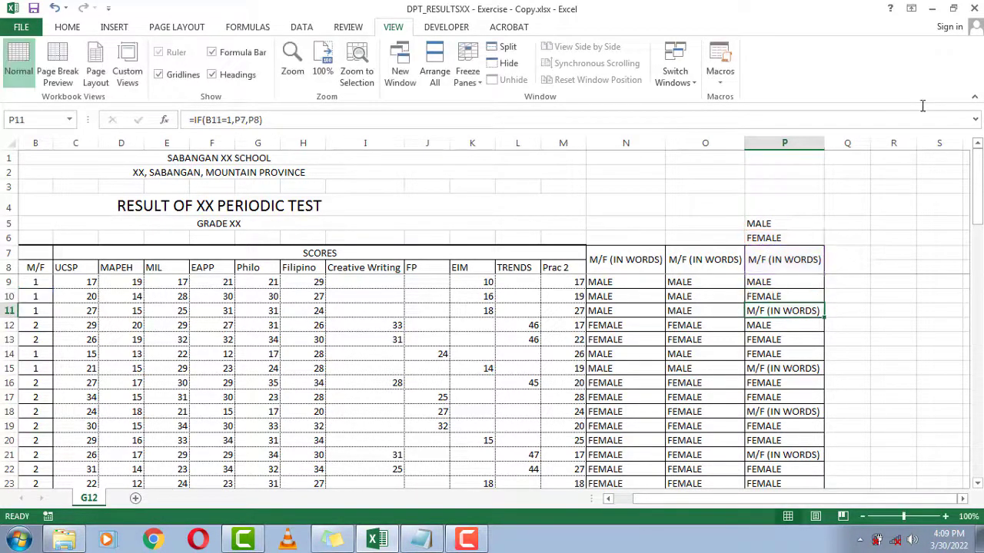
Go further down column P and inspect the cells that the copied IF formula in P19 refers to.
{"action": "key", "text": "Down"}
{"action": "key", "text": "Down"}
{"action": "key", "text": "Down"}
{"action": "key", "text": "Down"}
{"action": "key", "text": "Down"}
{"action": "key", "text": "Down"}
{"action": "key", "text": "Down"}
{"action": "key", "text": "Down"}
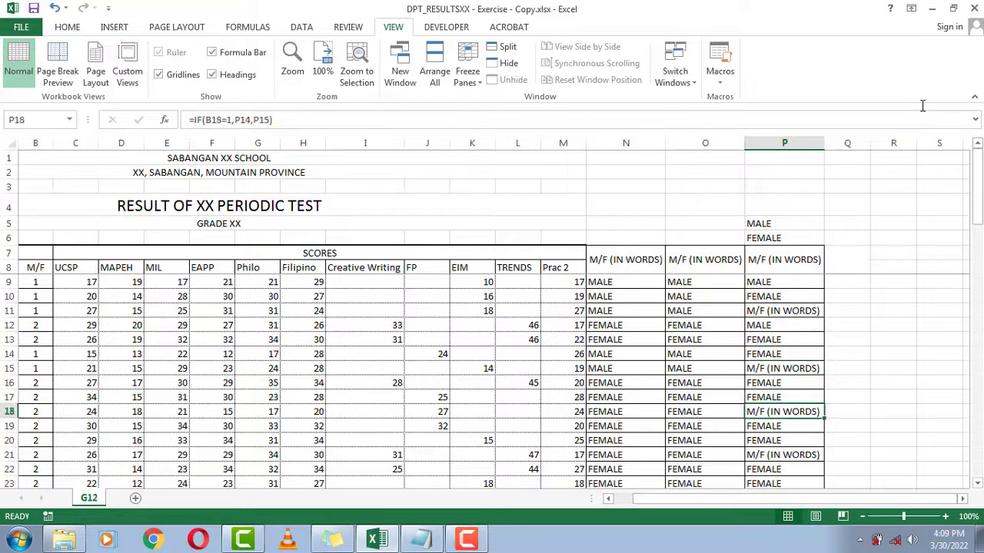
{"action": "key", "text": "F2"}
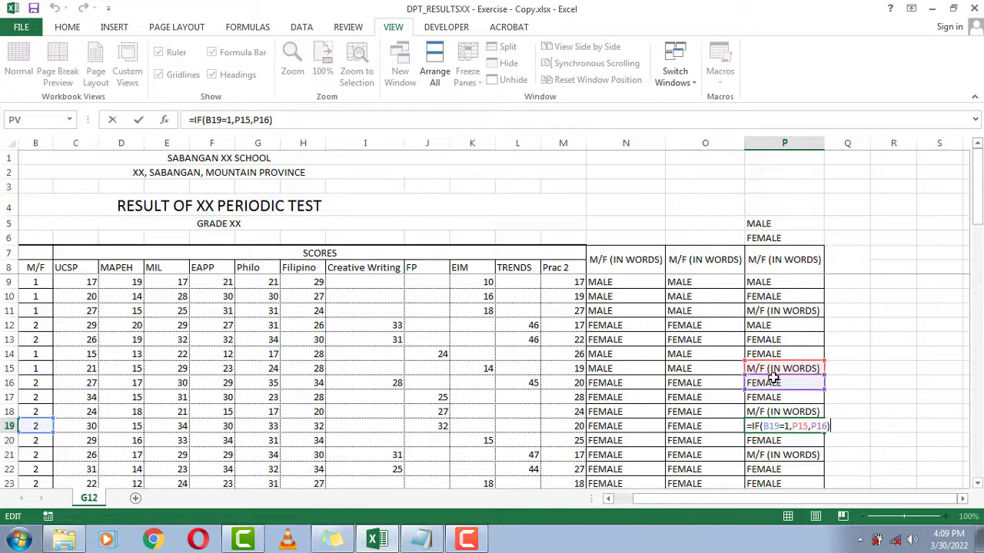
{"action": "key", "text": "Return"}
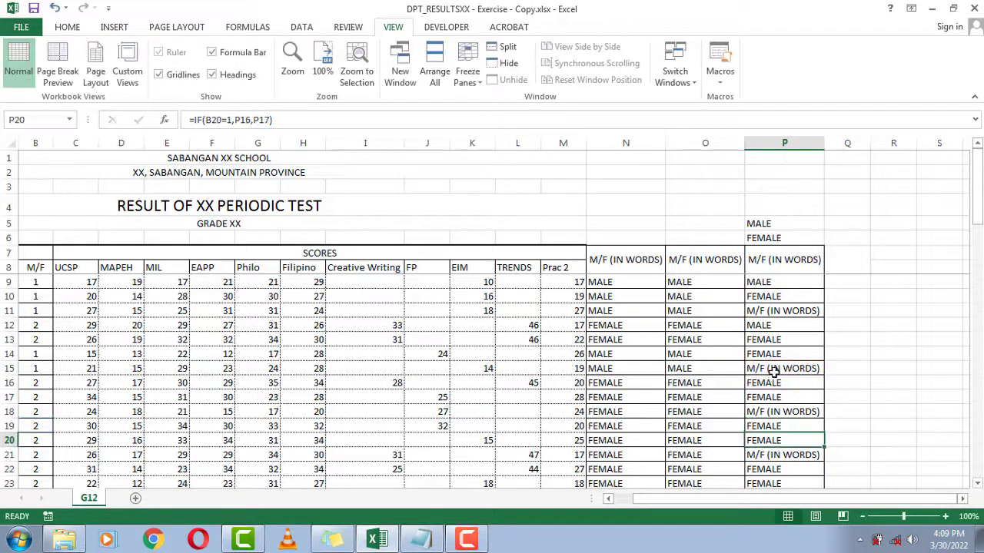
Check the MALE and FEMALE reference cells P5 and P6 against the formula in P9.
{"action": "left_click_drag", "start_coordinate": [787, 232], "coordinate": [784, 228]}
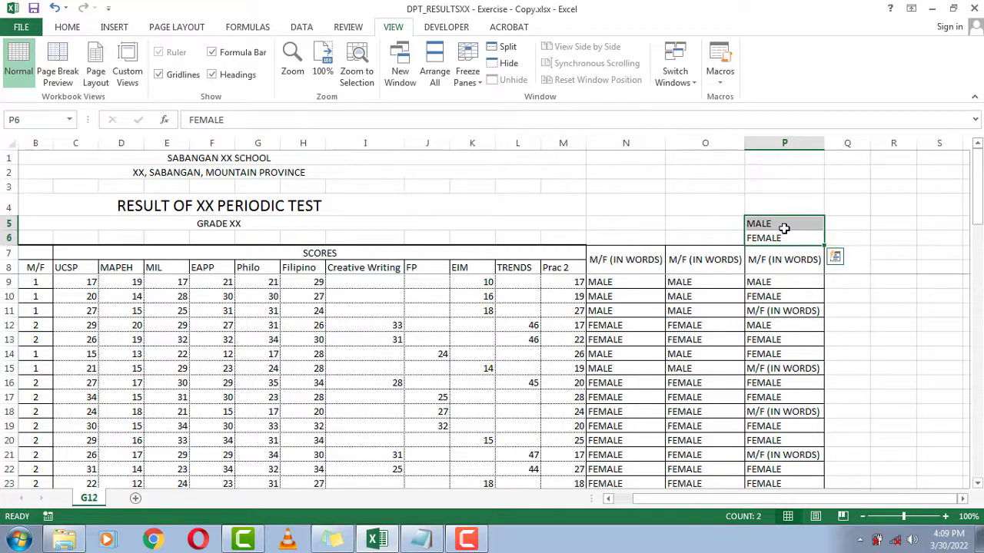
{"action": "left_click", "coordinate": [781, 281]}
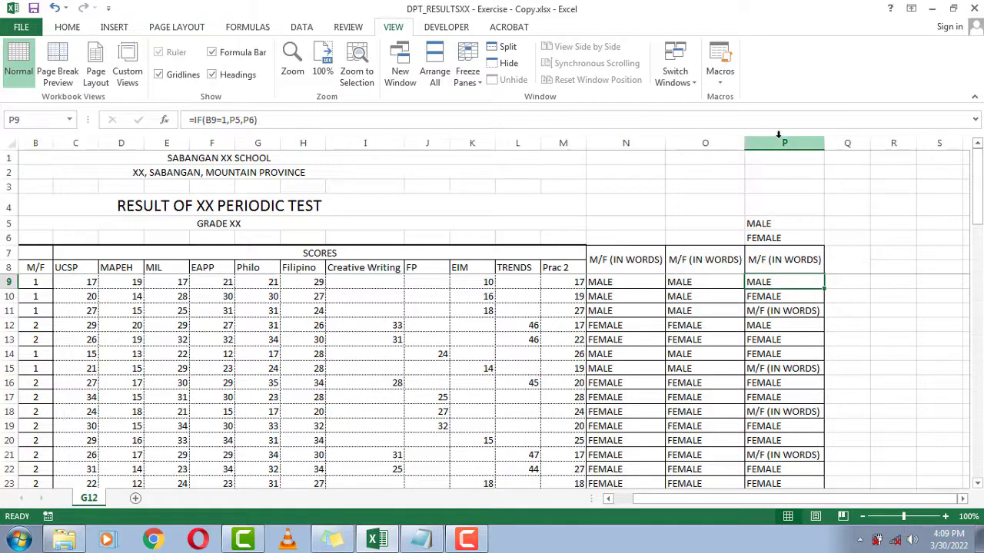
{"action": "left_click", "coordinate": [779, 239]}
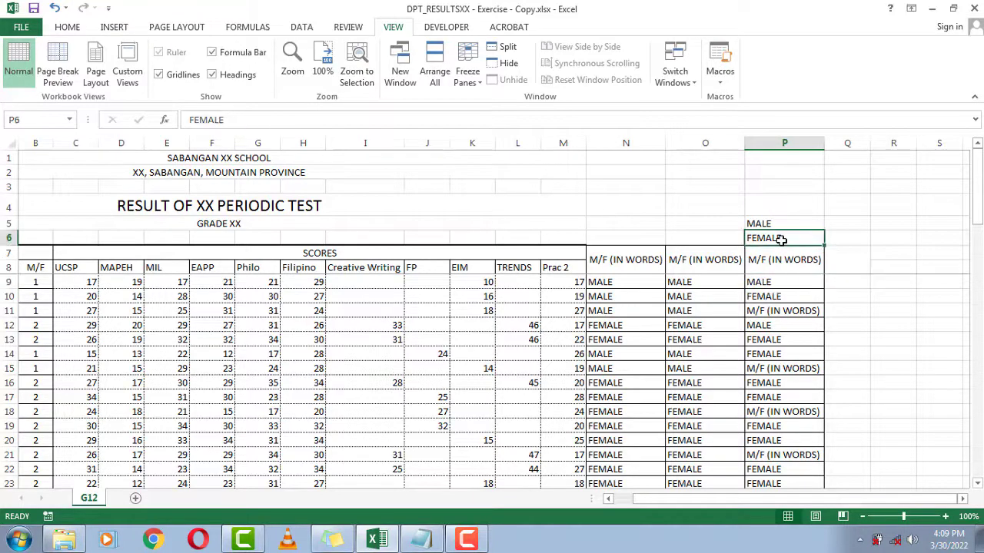
Make both result references in P9's IF formula absolute, as $P$5 and $P$6.
{"action": "left_click", "coordinate": [772, 282]}
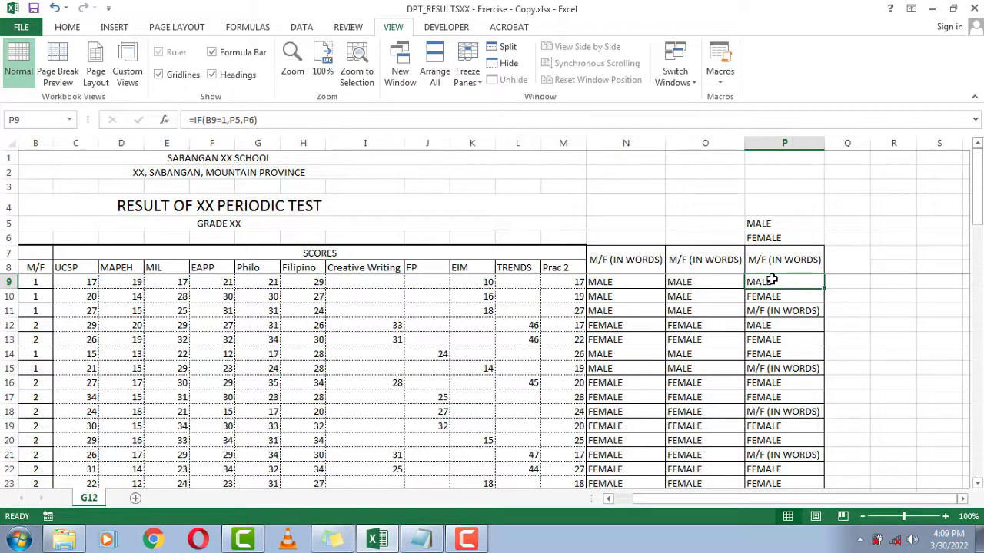
{"action": "double_click", "coordinate": [773, 282]}
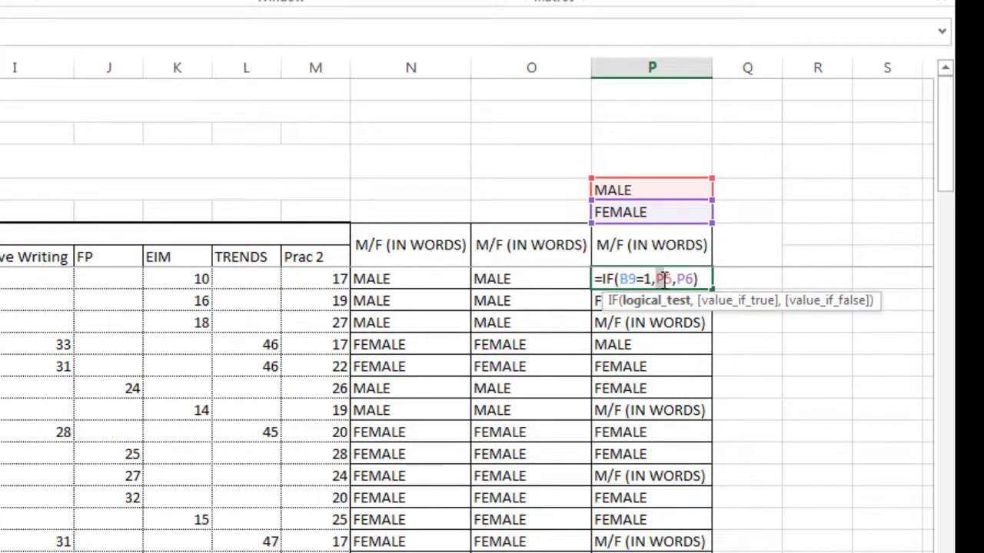
{"action": "left_click_drag", "start_coordinate": [663, 278], "coordinate": [694, 278]}
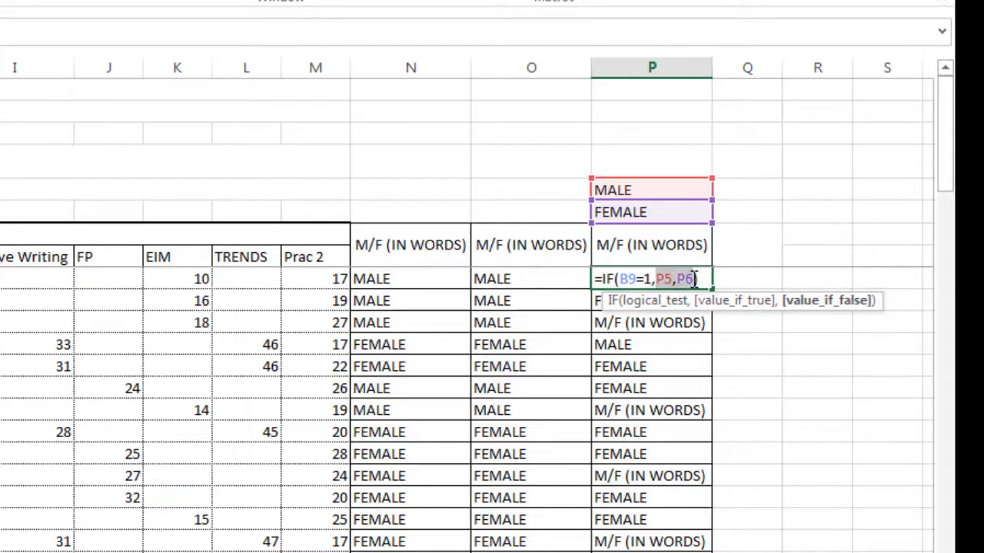
{"action": "key", "text": "F4"}
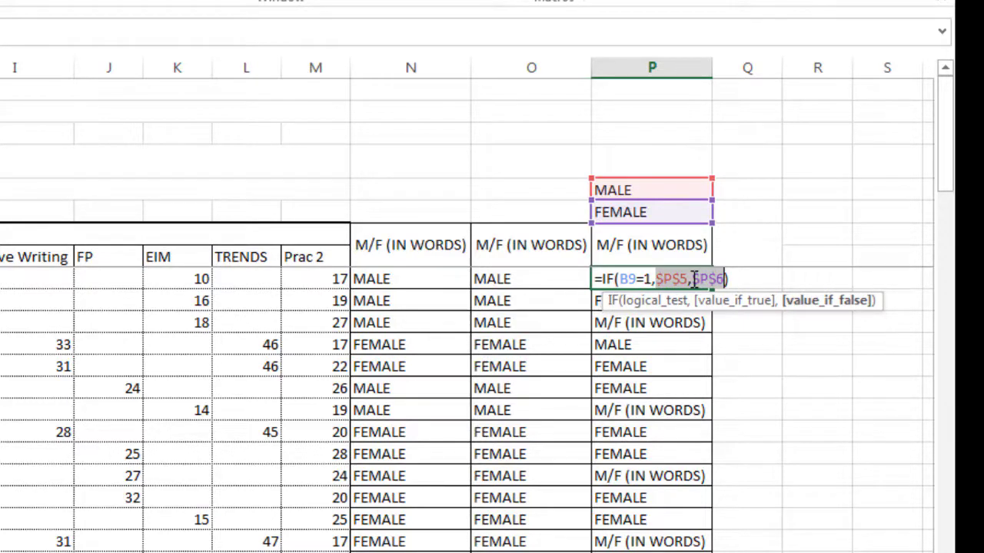
{"action": "key", "text": "Return"}
{"action": "left_click", "coordinate": [694, 278]}
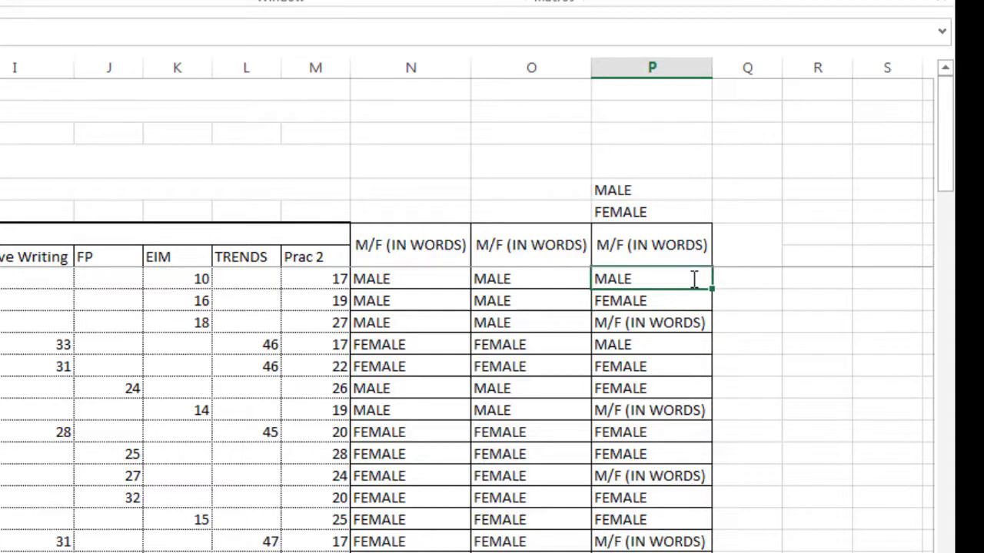
Compare the absolute references in P9's formula with the relative ones in P10's formula.
{"action": "key", "text": "F2"}
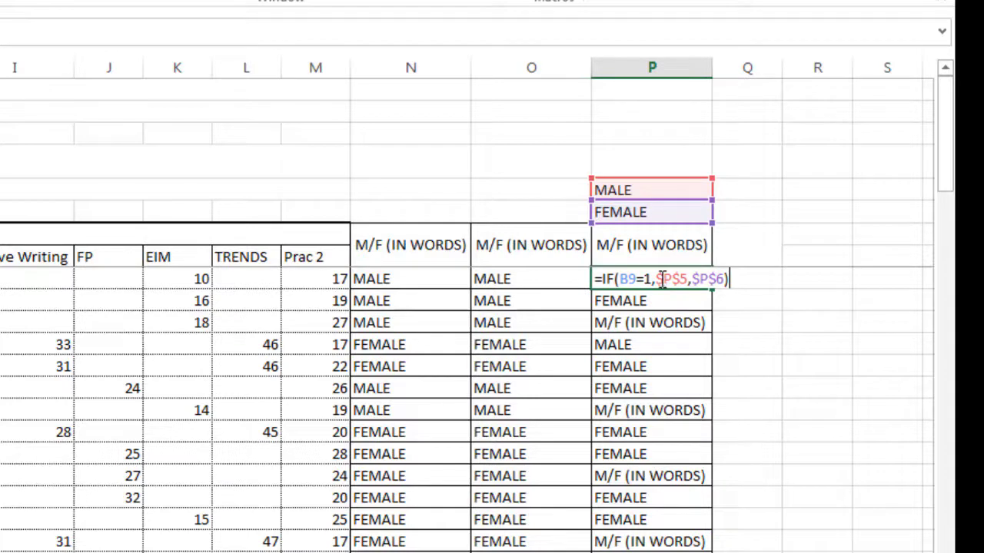
{"action": "left_click", "coordinate": [660, 278]}
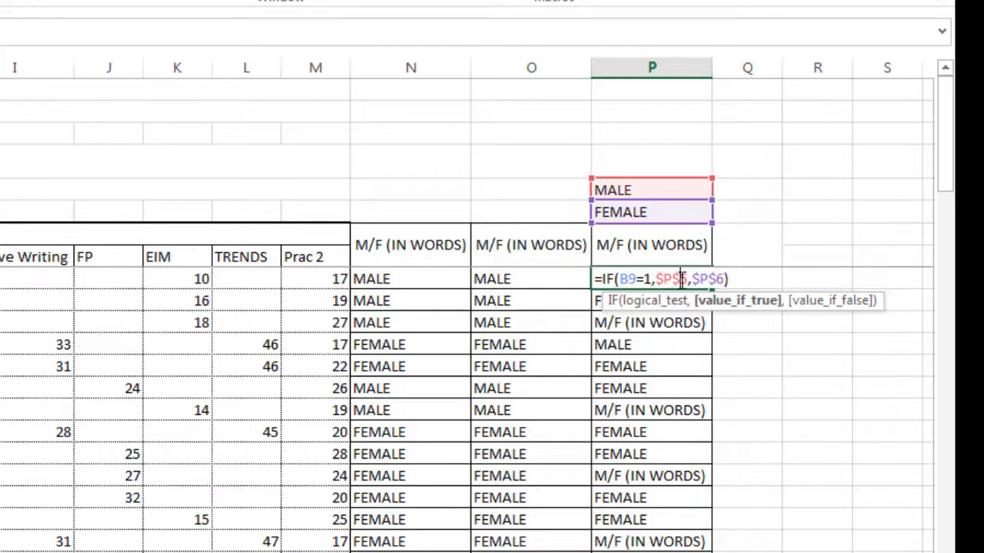
{"action": "key", "text": "Return"}
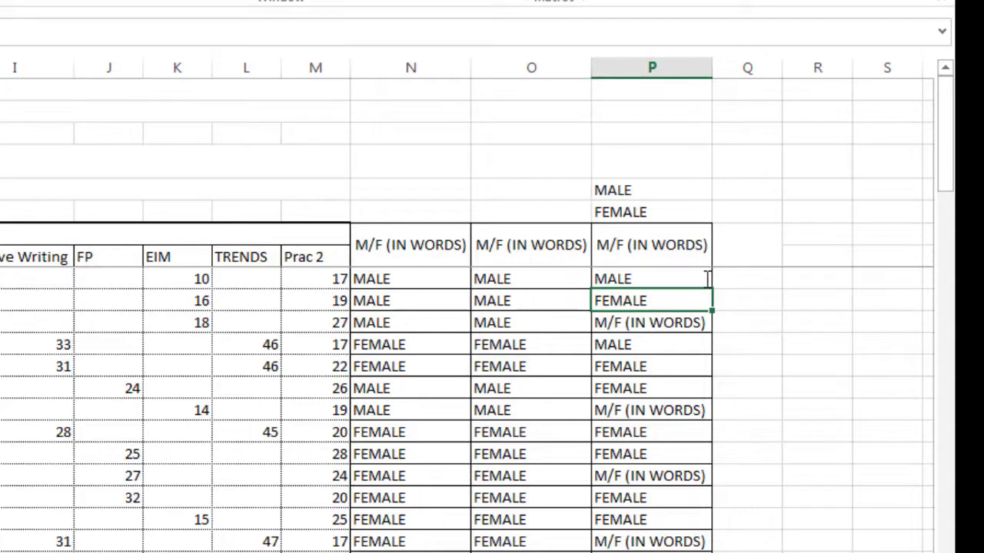
{"action": "key", "text": "F2"}
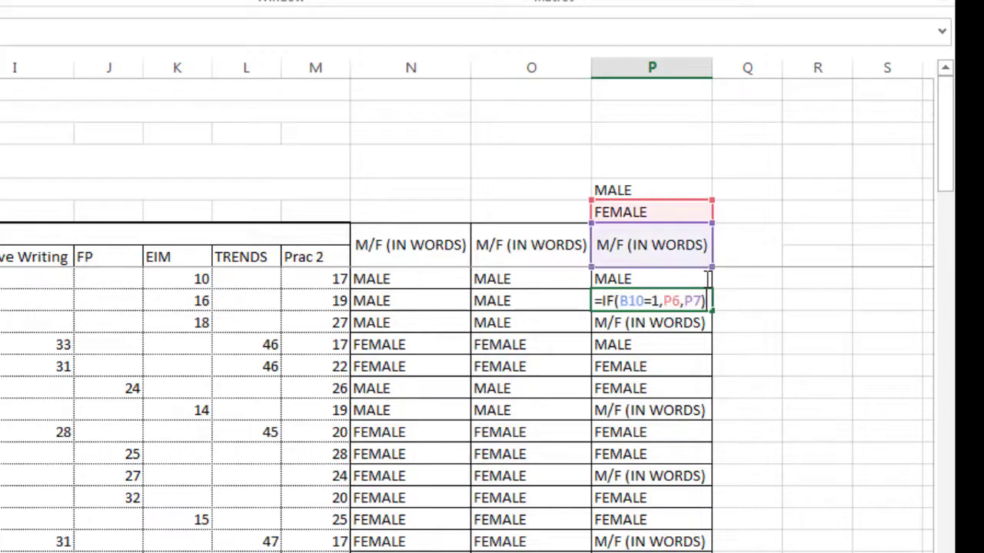
{"action": "key", "text": "Return"}
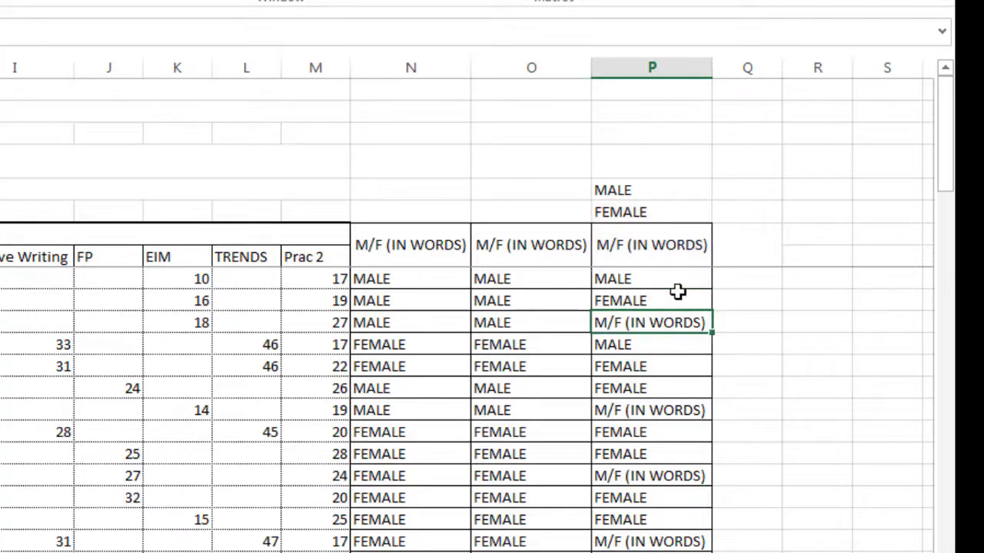
Turn the absolute references in P9's IF formula back into the relative references P5 and P6.
{"action": "left_click", "coordinate": [663, 278]}
{"action": "key", "text": "F2"}
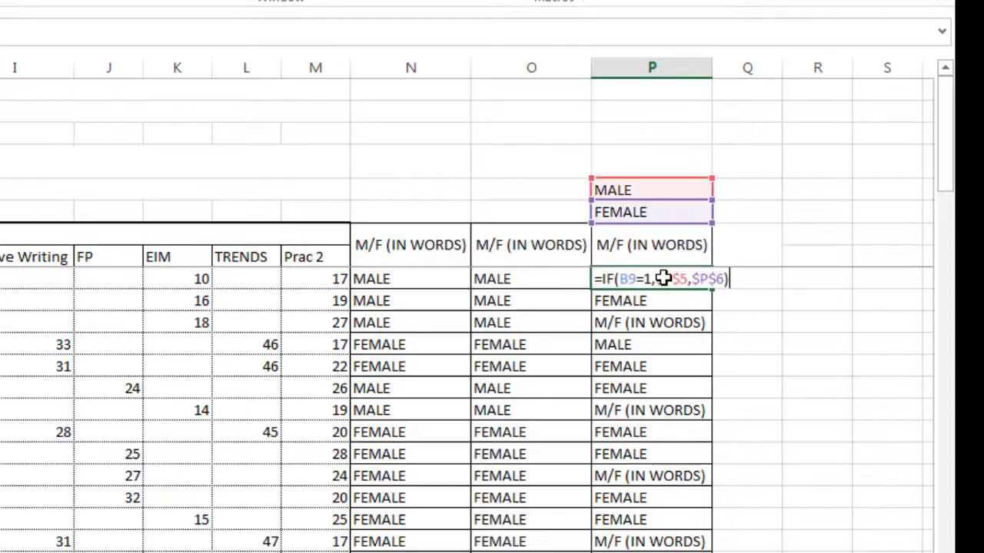
{"action": "left_click_drag", "start_coordinate": [654, 280], "coordinate": [723, 284]}
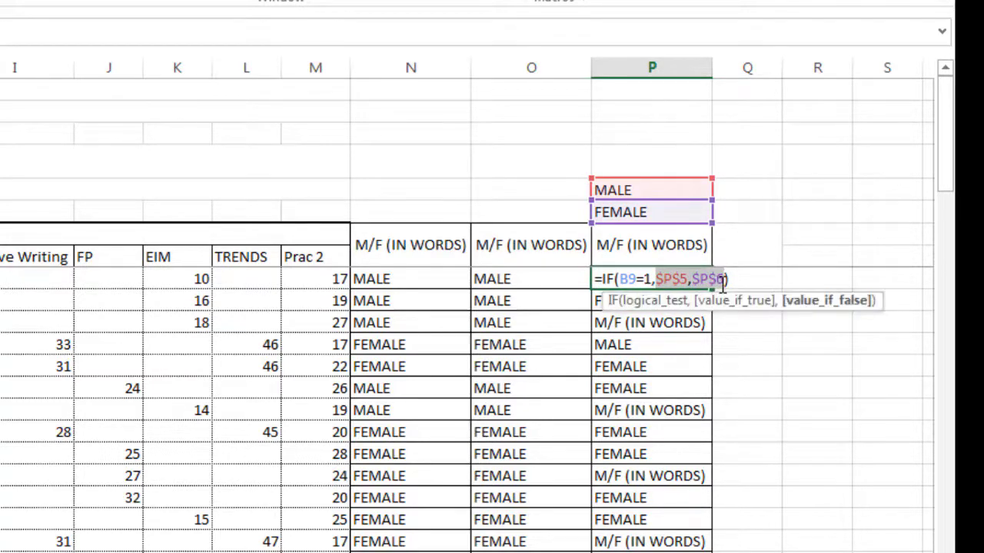
{"action": "key", "text": "F4"}
{"action": "key", "text": "F4"}
{"action": "key", "text": "F4"}
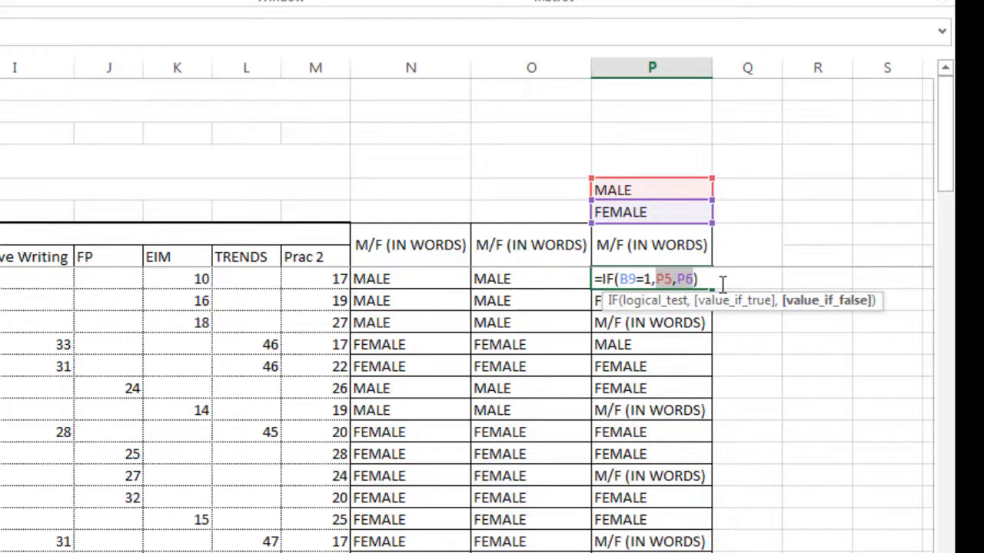
Insert dollar signs manually in P9's formula so that it reads =IF(B9=1,$P$5,$P$6).
{"action": "key", "text": "Left"}
{"action": "key", "text": "Left"}
{"action": "key", "text": "Left"}
{"action": "key", "text": "Left"}
{"action": "key", "text": "Left"}
{"action": "key", "text": "Left"}
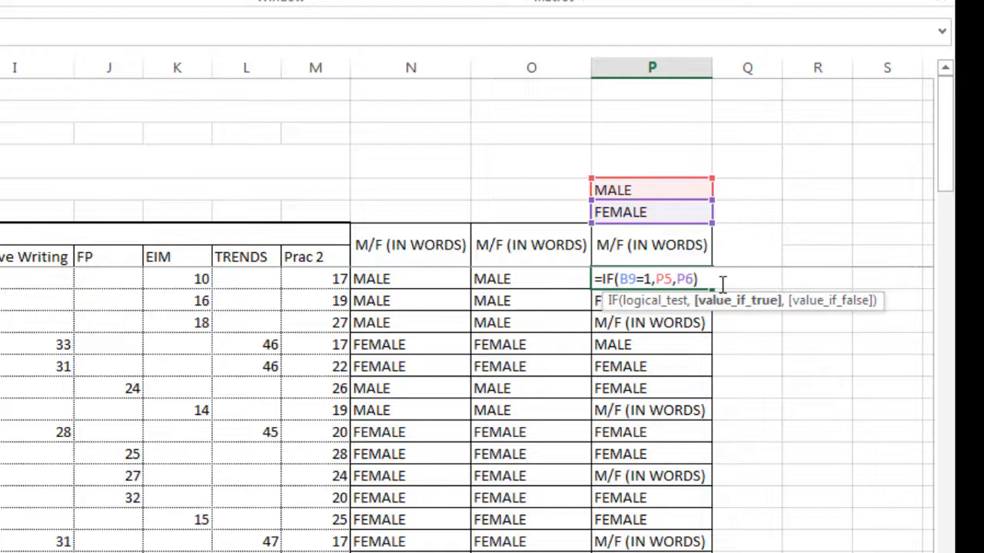
{"action": "type", "text": "$P$"}
{"action": "key", "text": "Right"}
{"action": "key", "text": "Right"}
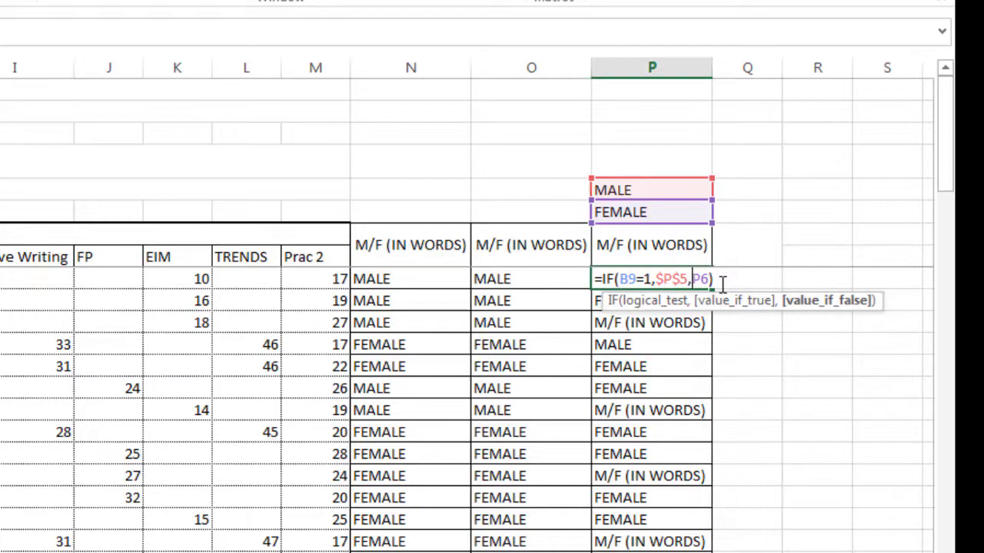
{"action": "type", "text": "$"}
{"action": "key", "text": "Right"}
{"action": "type", "text": "$"}
{"action": "key", "text": "Return"}
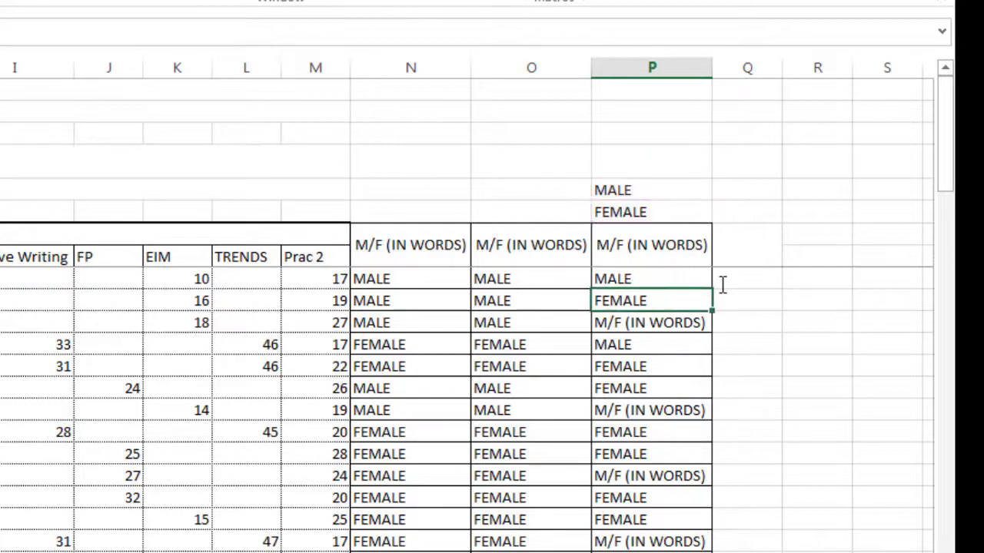
Copy the IF formula with absolute references from P9 down the student rows of column P.
{"action": "left_click", "coordinate": [692, 283]}
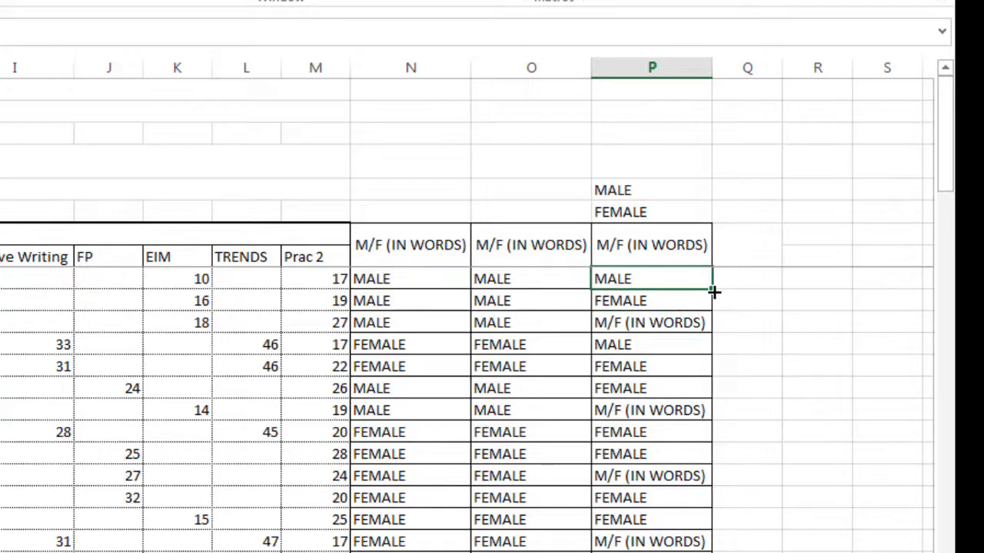
{"action": "mouse_move", "coordinate": [714, 292]}
{"action": "left_mouse_down"}
{"action": "mouse_move", "coordinate": [716, 552]}
{"action": "mouse_move", "coordinate": [709, 464]}
{"action": "left_mouse_up"}
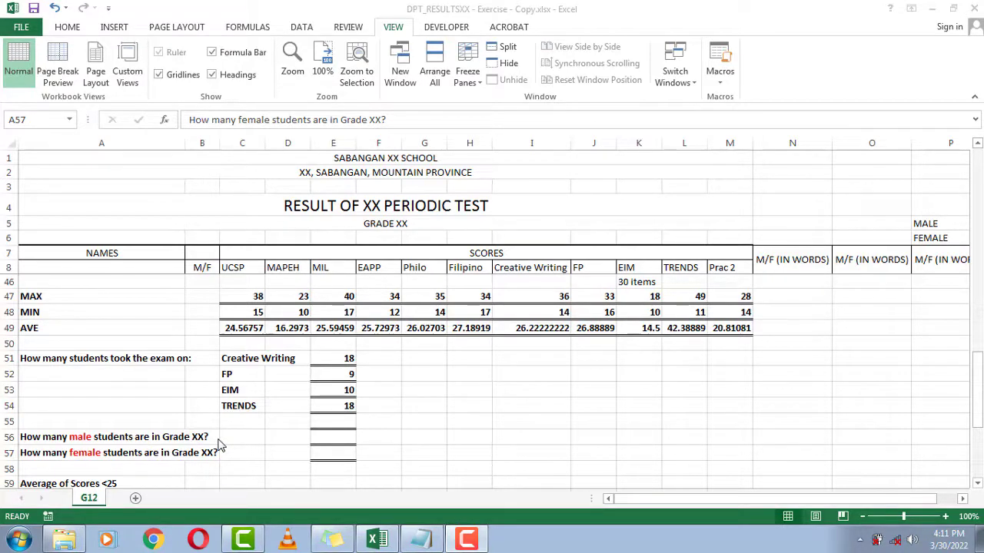
Count the male students in E56 with the formula =COUNTIF(N9:N45,"MALE").
{"action": "left_click", "coordinate": [329, 439]}
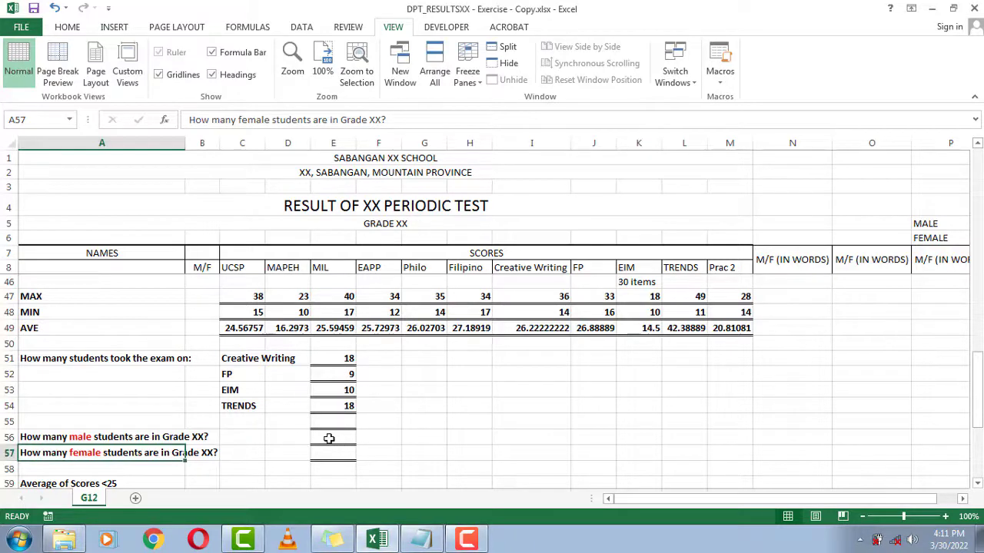
{"action": "left_click", "coordinate": [329, 439]}
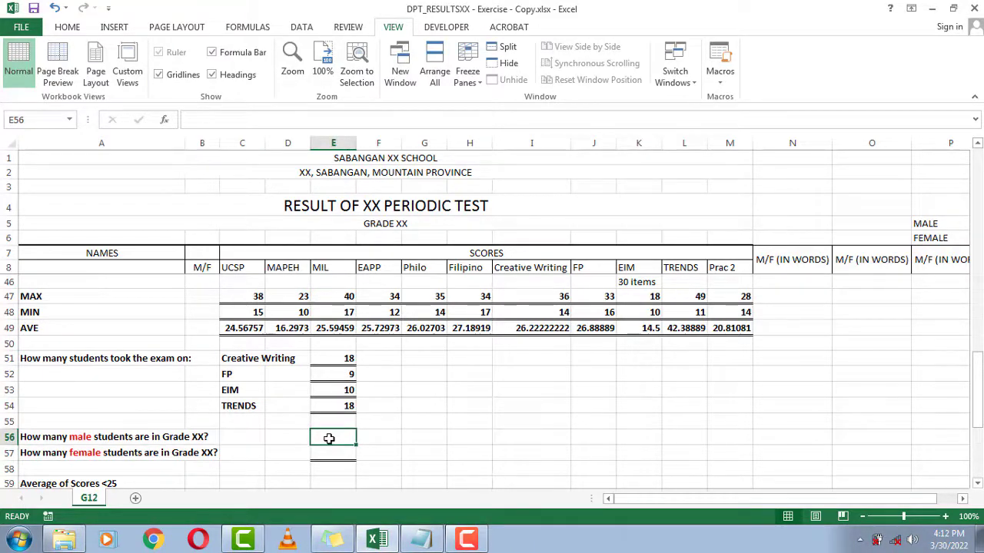
{"action": "type", "text": "=CO"}
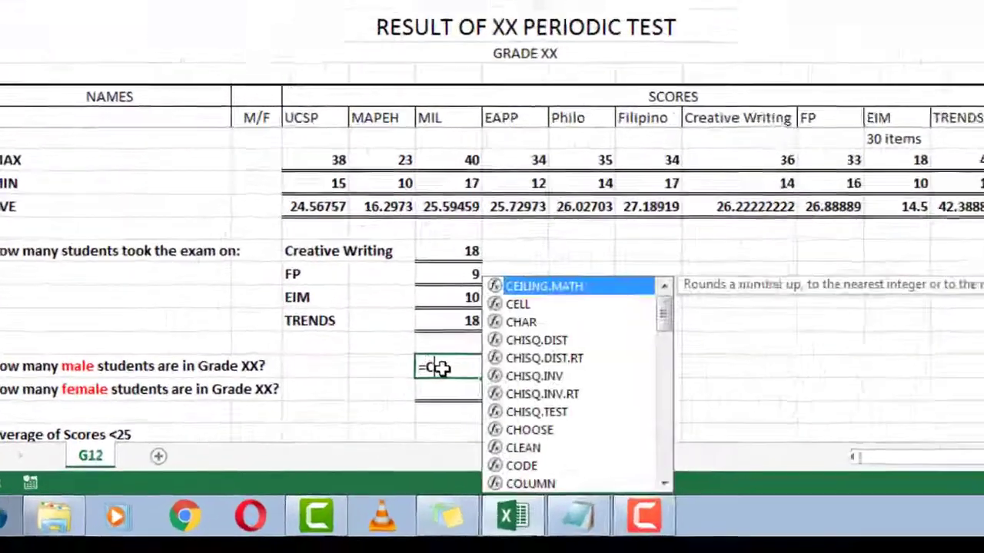
{"action": "type", "text": "UNTIF"}
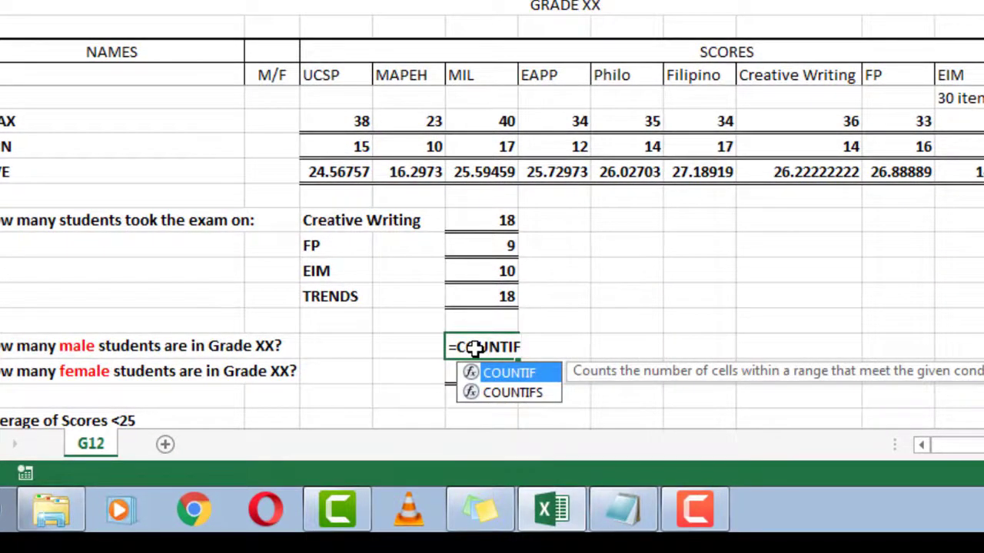
{"action": "type", "text": "("}
{"action": "scroll", "coordinate": [475, 348], "scroll_direction": "up", "scroll_amount": 10}
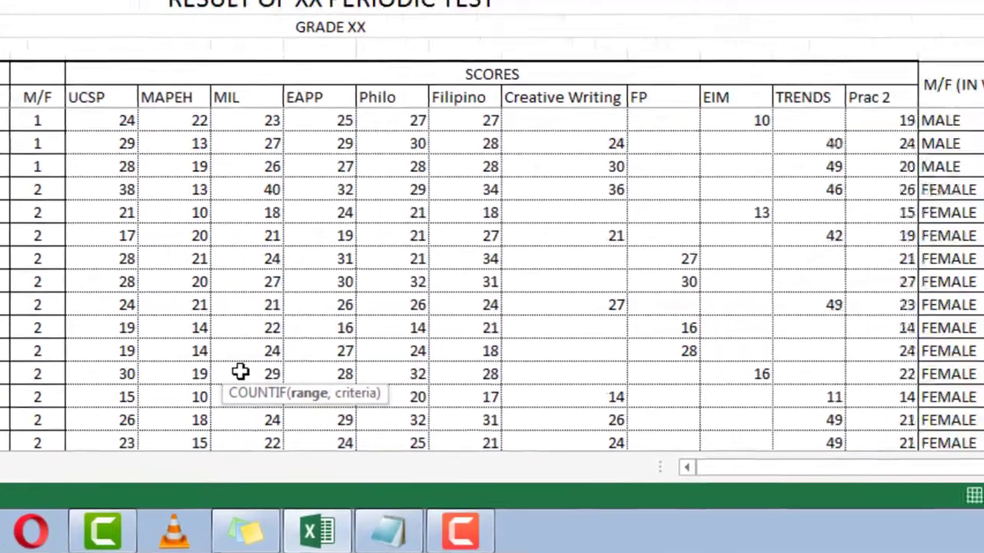
{"action": "scroll", "coordinate": [475, 350], "scroll_direction": "up", "scroll_amount": 8}
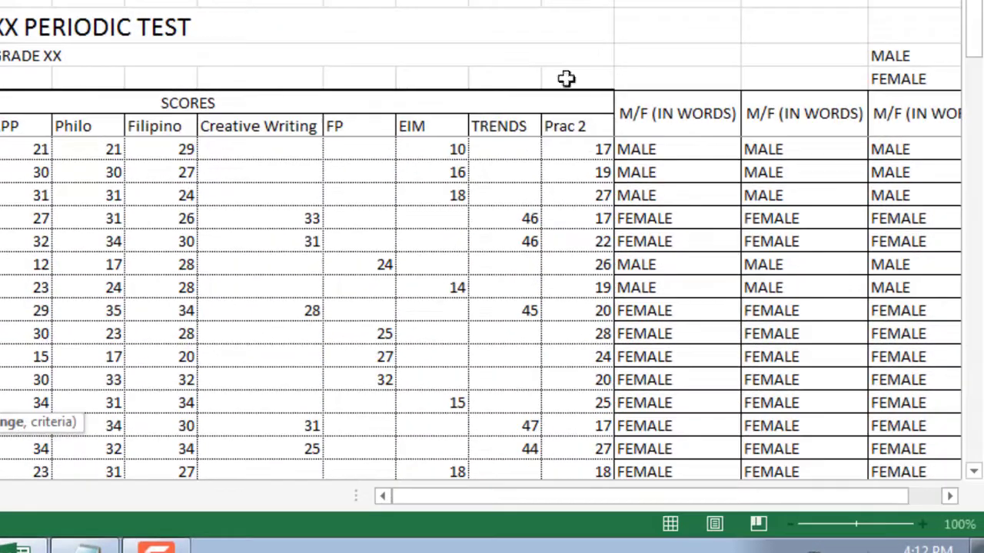
{"action": "left_click_drag", "start_coordinate": [681, 150], "coordinate": [669, 338]}
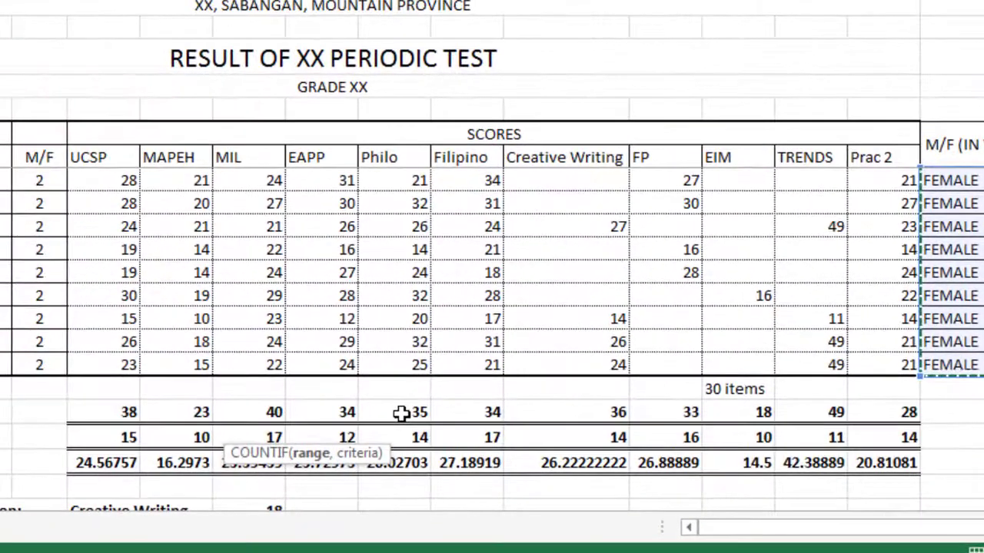
{"action": "scroll", "coordinate": [304, 403], "scroll_direction": "down", "scroll_amount": 4}
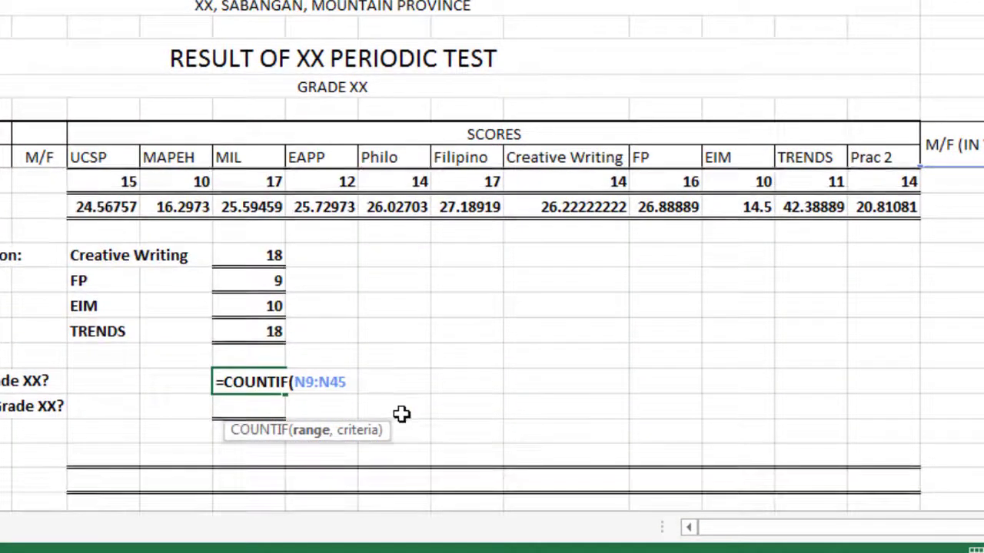
{"action": "type", "text": ","}
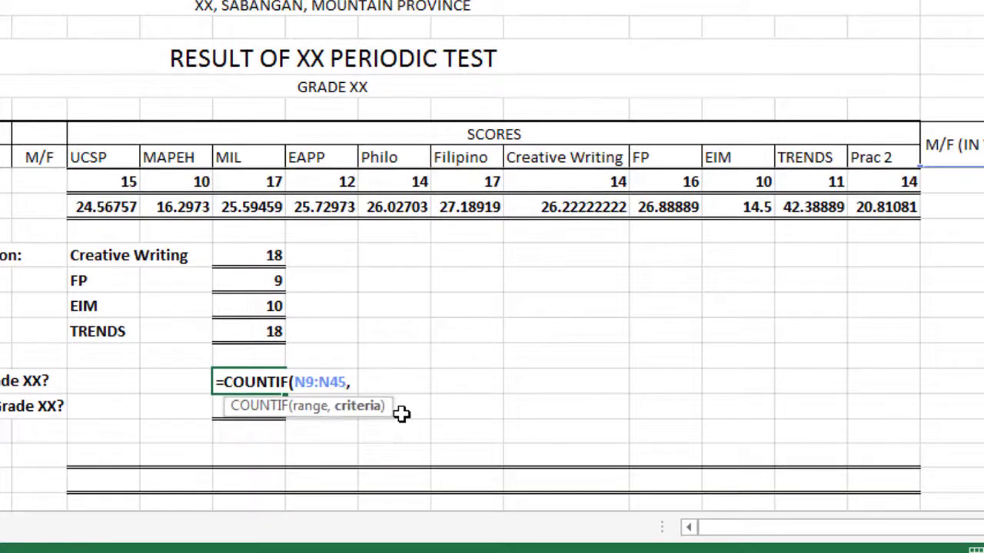
{"action": "type", "text": "\"MALE\""}
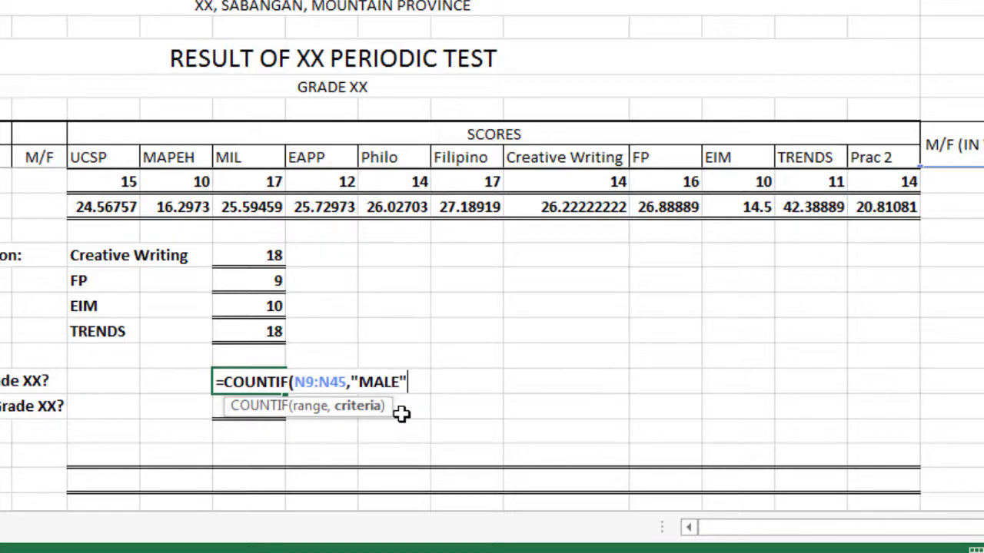
{"action": "type", "text": ")"}
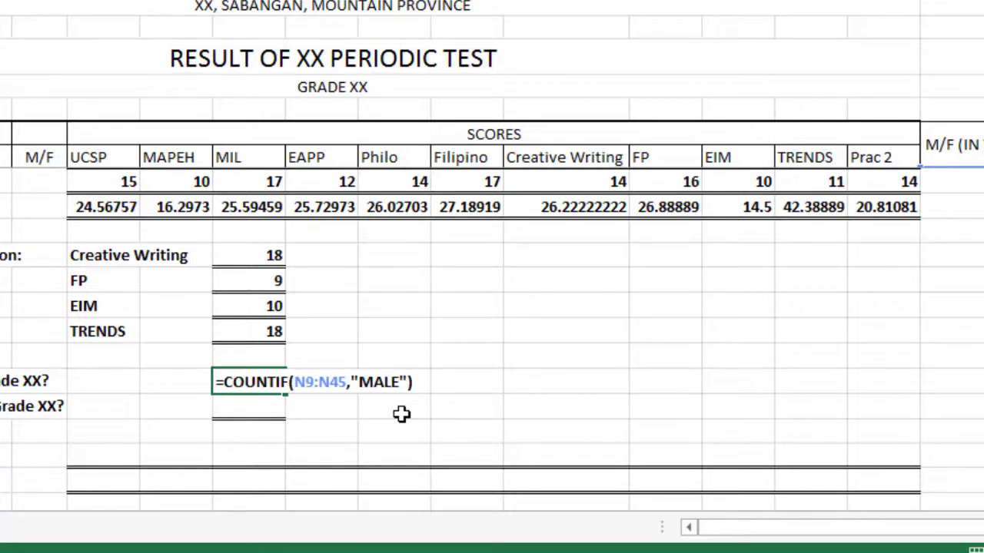
{"action": "key", "text": "Return"}
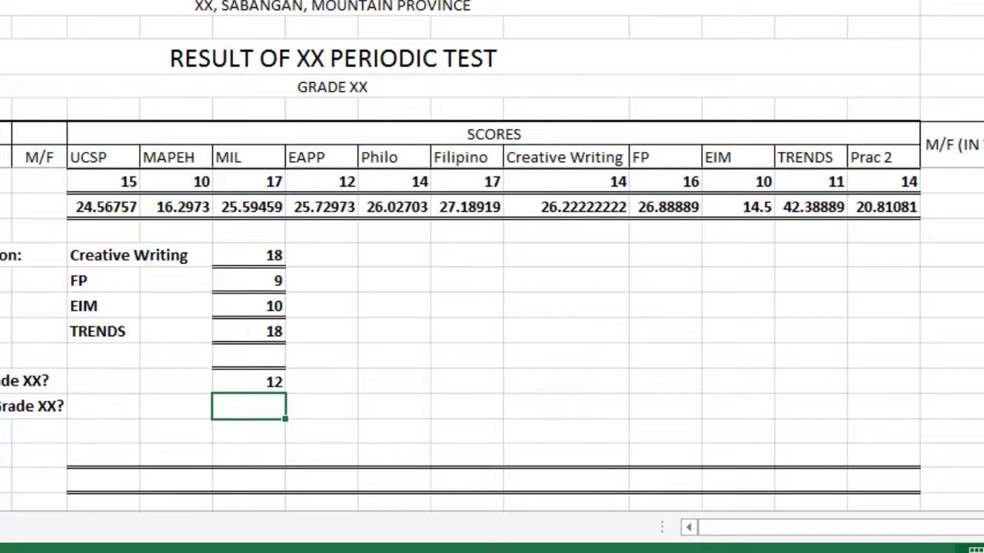
Count the female students in E57 with the formula =COUNTIF(N9:N45,"FEMALE").
{"action": "type", "text": "=COUNTIF"}
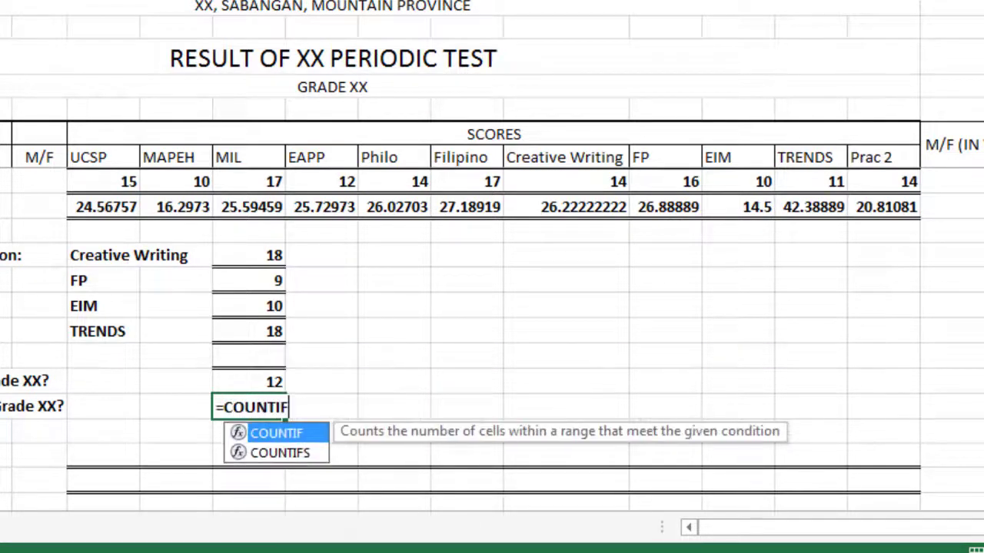
{"action": "type", "text": "("}
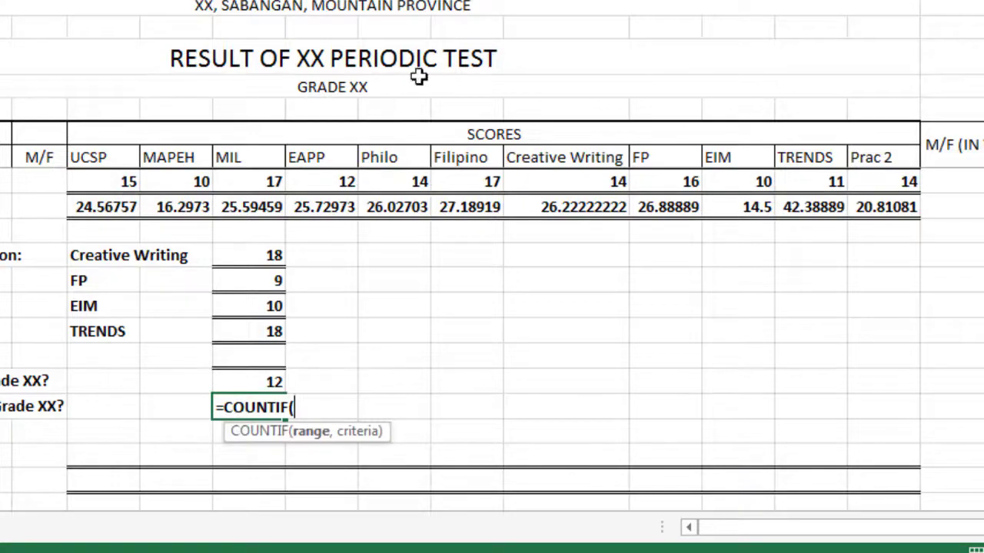
{"action": "scroll", "coordinate": [824, 138], "scroll_direction": "up", "scroll_amount": 10}
{"action": "left_click_drag", "start_coordinate": [951, 171], "coordinate": [976, 373]}
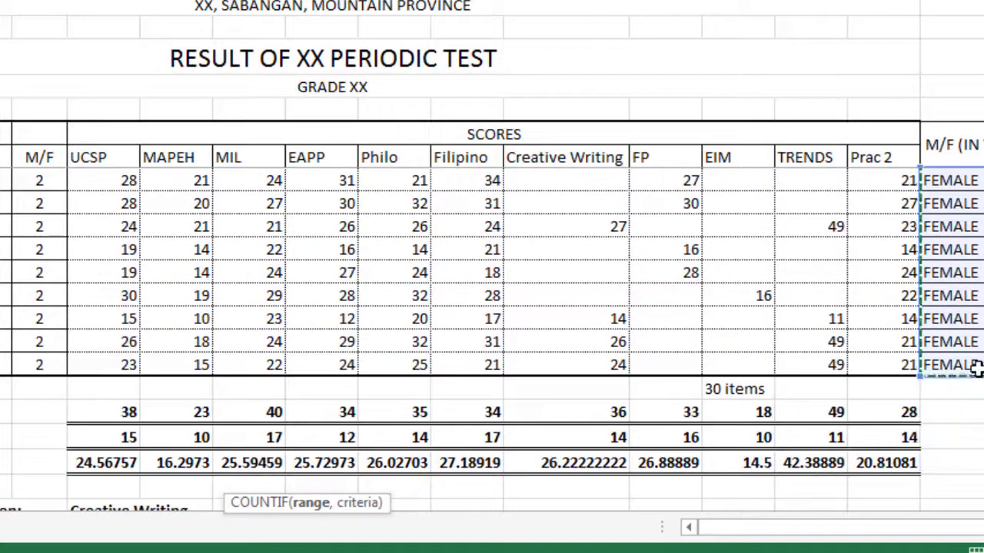
{"action": "scroll", "coordinate": [977, 371], "scroll_direction": "down", "scroll_amount": 4}
{"action": "scroll", "coordinate": [978, 370], "scroll_direction": "down", "scroll_amount": 1}
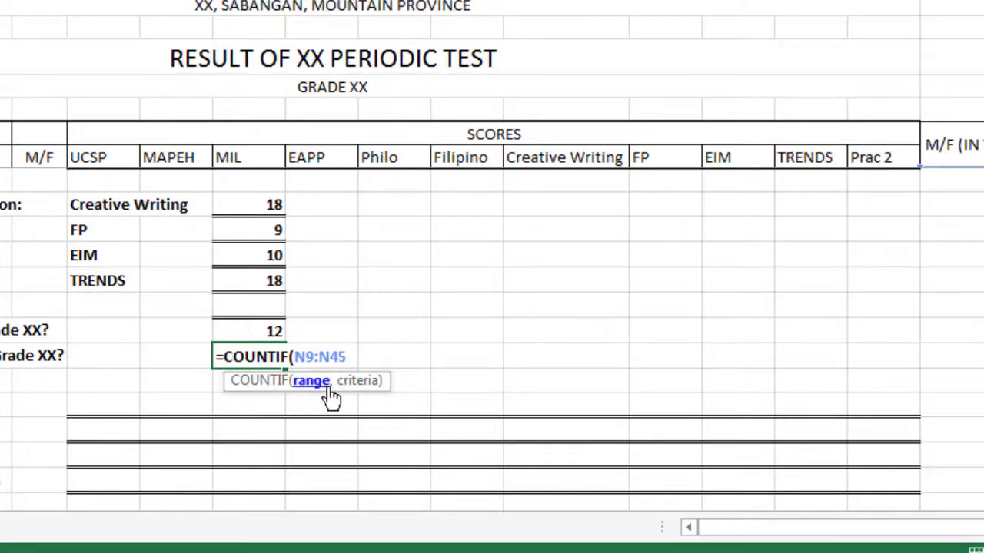
{"action": "type", "text": ","}
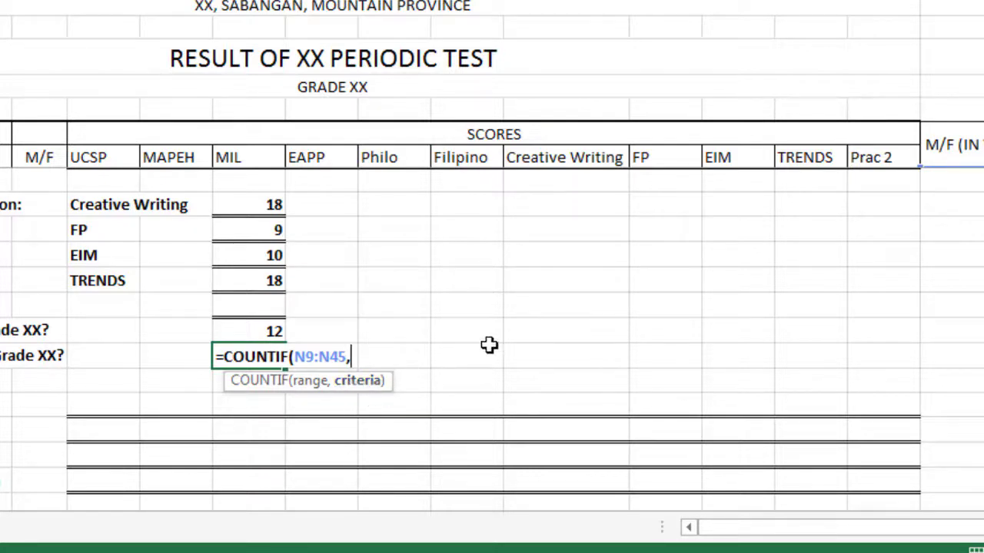
{"action": "type", "text": "\"FEMALE"}
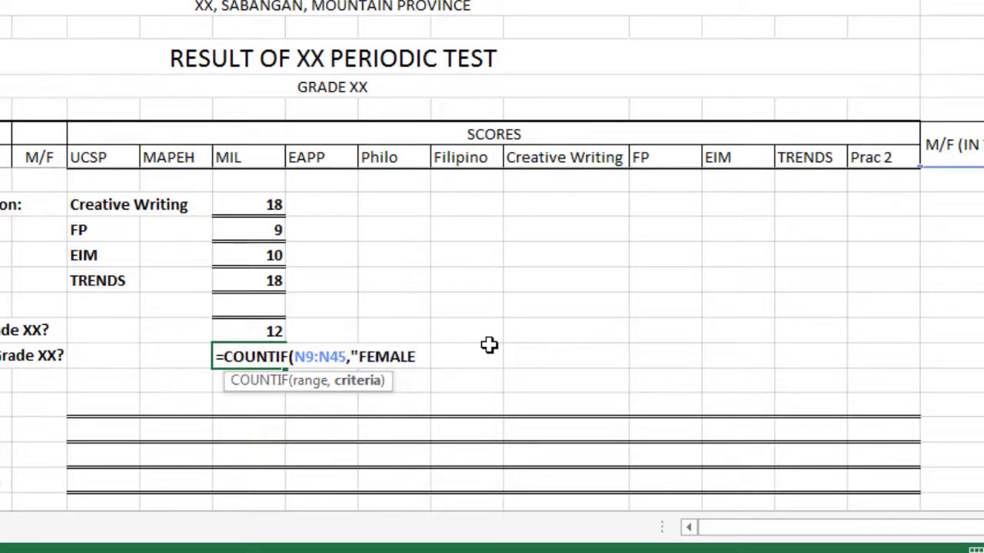
{"action": "type", "text": "\")"}
{"action": "key", "text": "Return"}
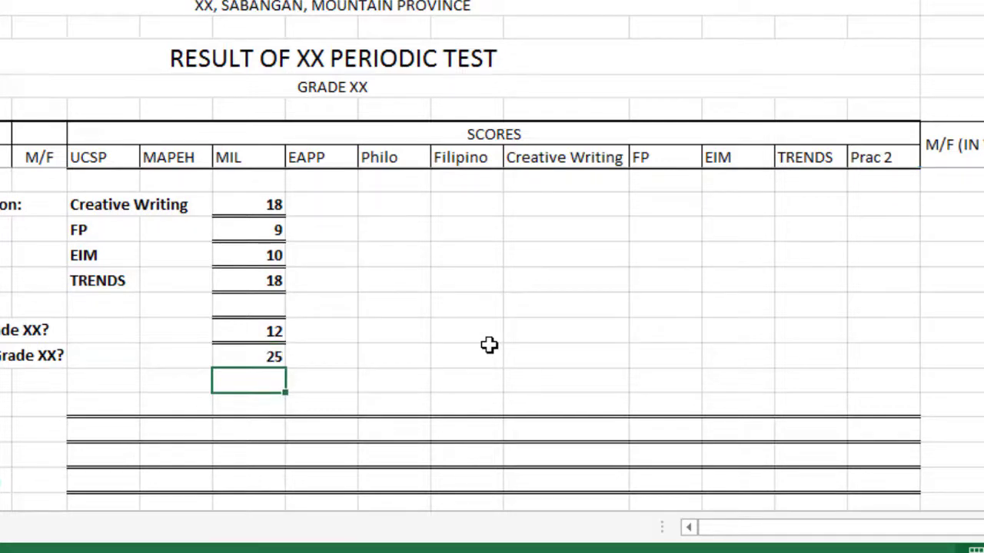
Begin an AVERAGEIF formula in C59 with the UCSP scores C9:C45 as its range.
{"action": "left_click", "coordinate": [269, 347]}
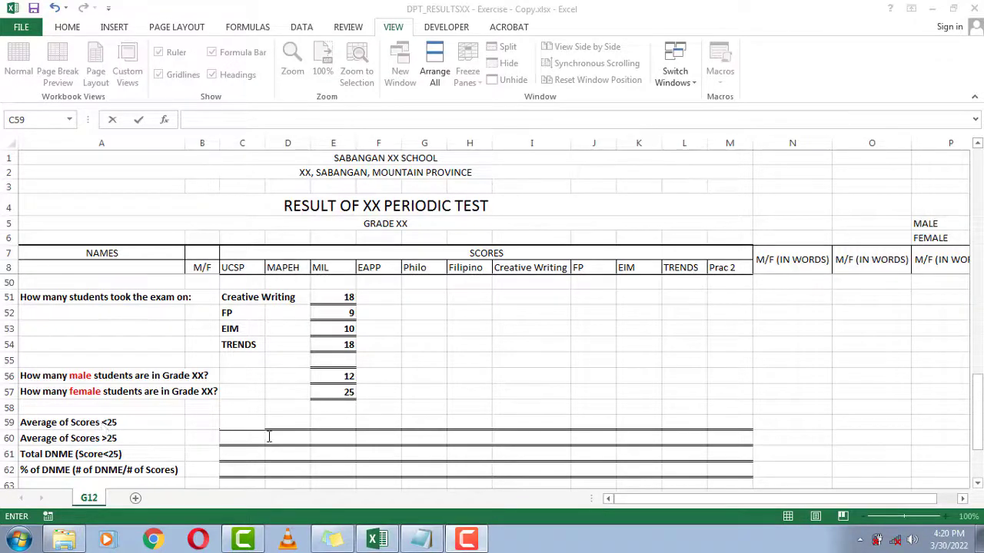
{"action": "left_click", "coordinate": [247, 424]}
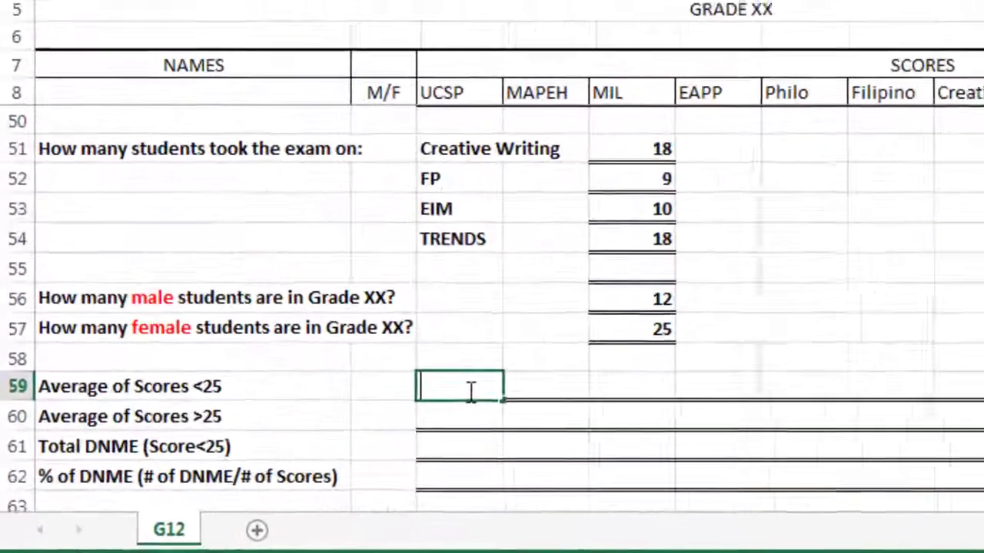
{"action": "type", "text": "=AVERGF"}
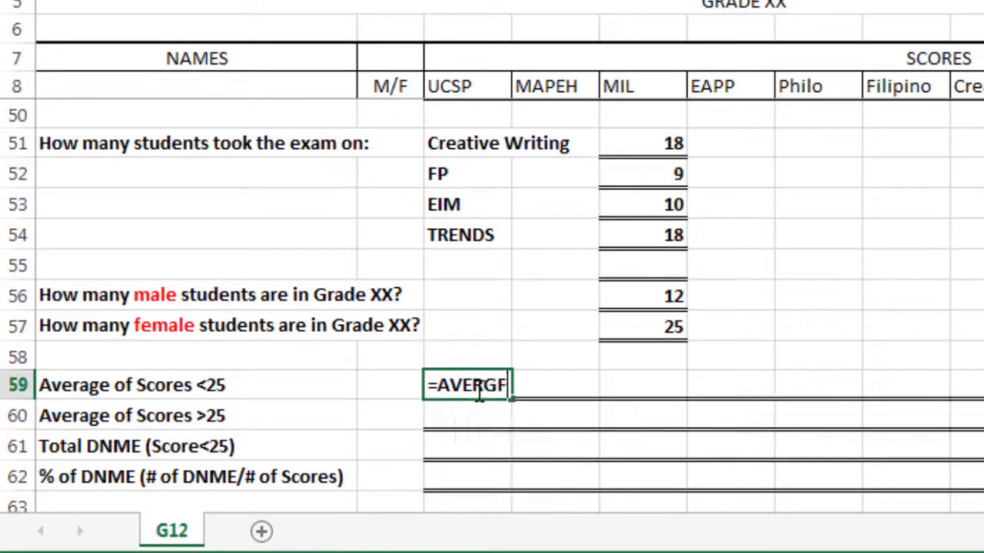
{"action": "key", "text": "BackSpace"}
{"action": "key", "text": "BackSpace"}
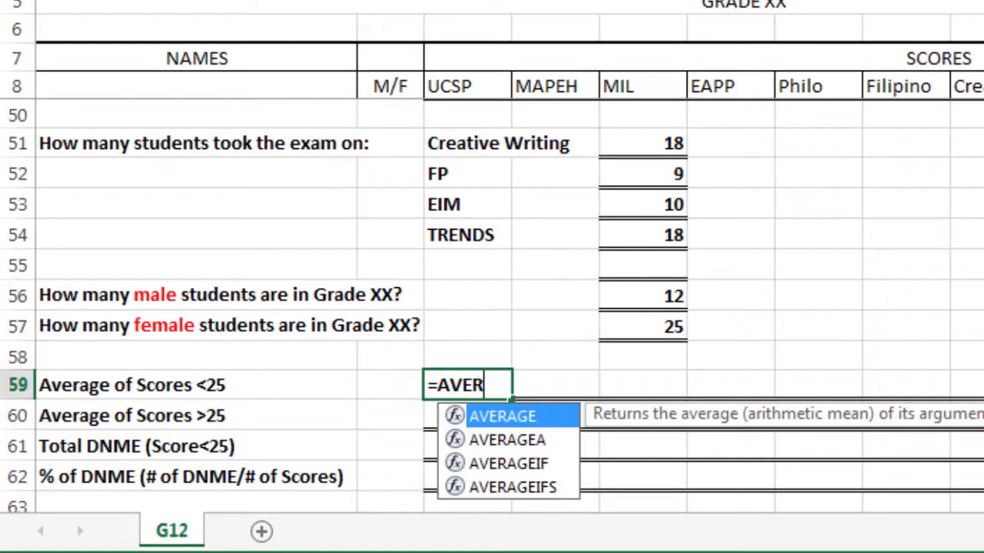
{"action": "type", "text": "AGEIF"}
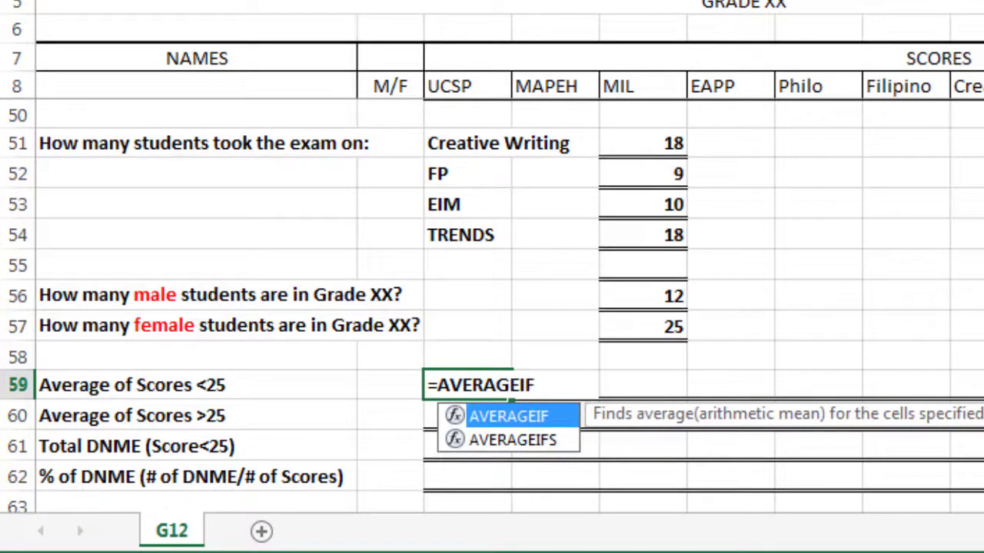
{"action": "type", "text": "("}
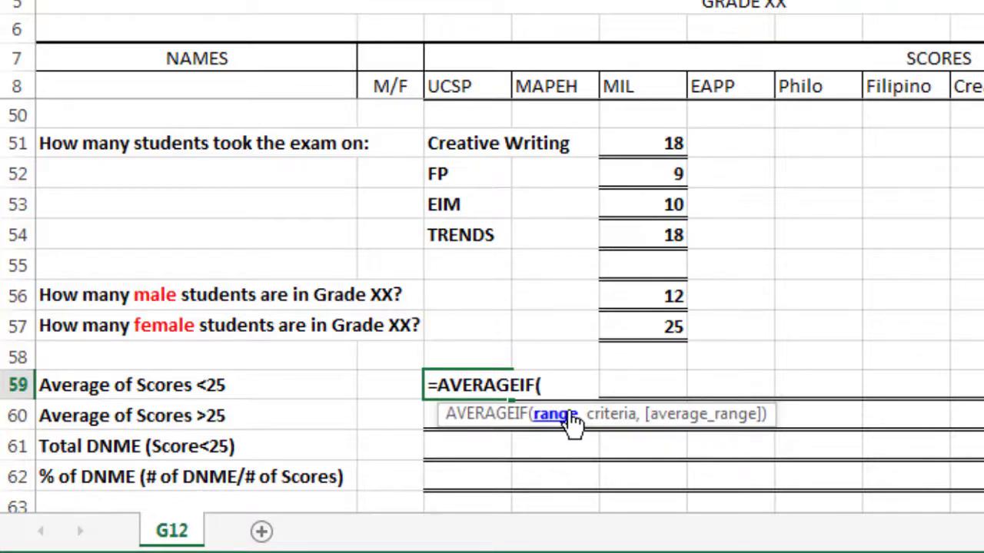
{"action": "scroll", "coordinate": [510, 160], "scroll_direction": "up", "scroll_amount": 4}
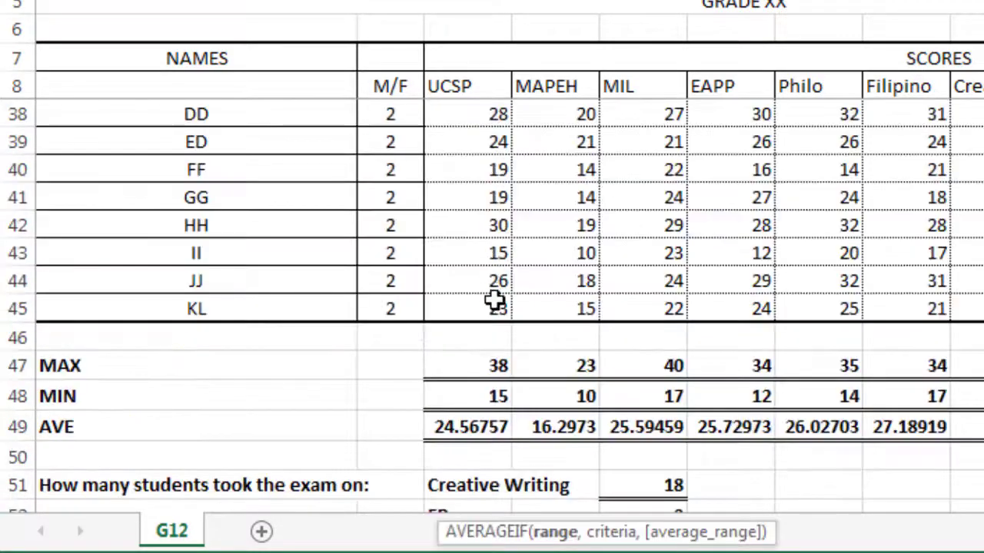
{"action": "left_click_drag", "start_coordinate": [494, 302], "coordinate": [483, 113]}
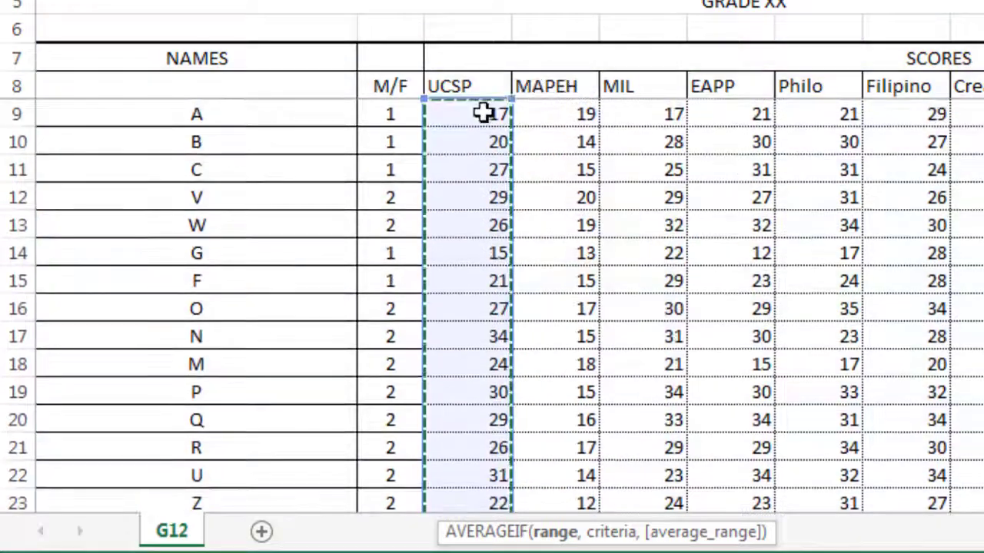
{"action": "scroll", "coordinate": [688, 198], "scroll_direction": "down", "scroll_amount": 8}
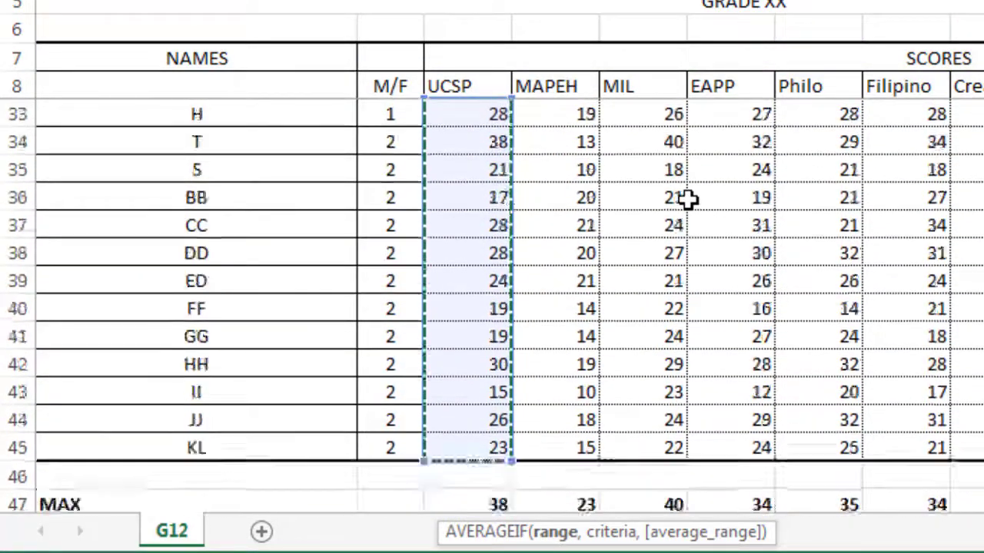
{"action": "scroll", "coordinate": [688, 198], "scroll_direction": "down", "scroll_amount": 7}
{"action": "scroll", "coordinate": [688, 200], "scroll_direction": "up", "scroll_amount": 1}
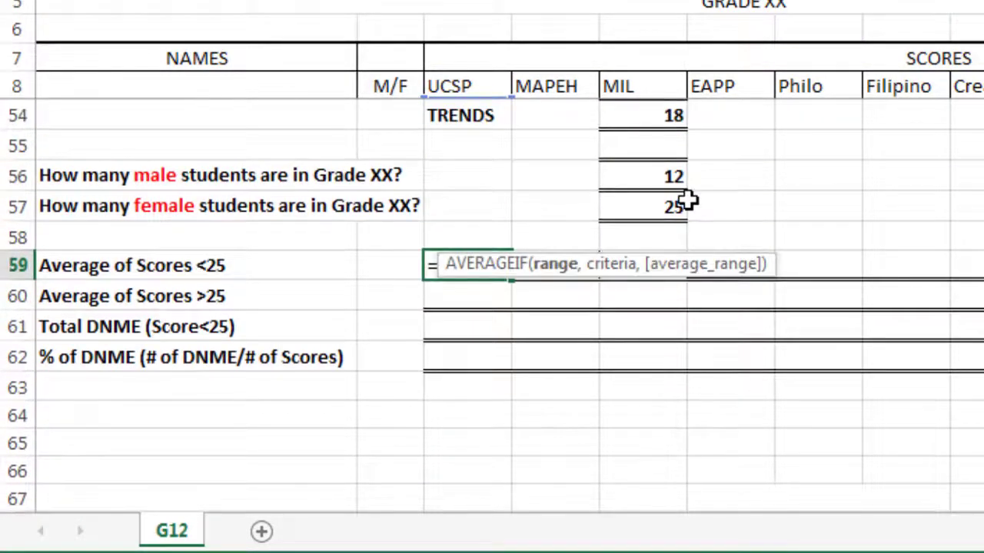
Complete C59's AVERAGEIF formula with the criterion "<25" and copy it across the subject columns to M59.
{"action": "type", "text": ",\"<"}
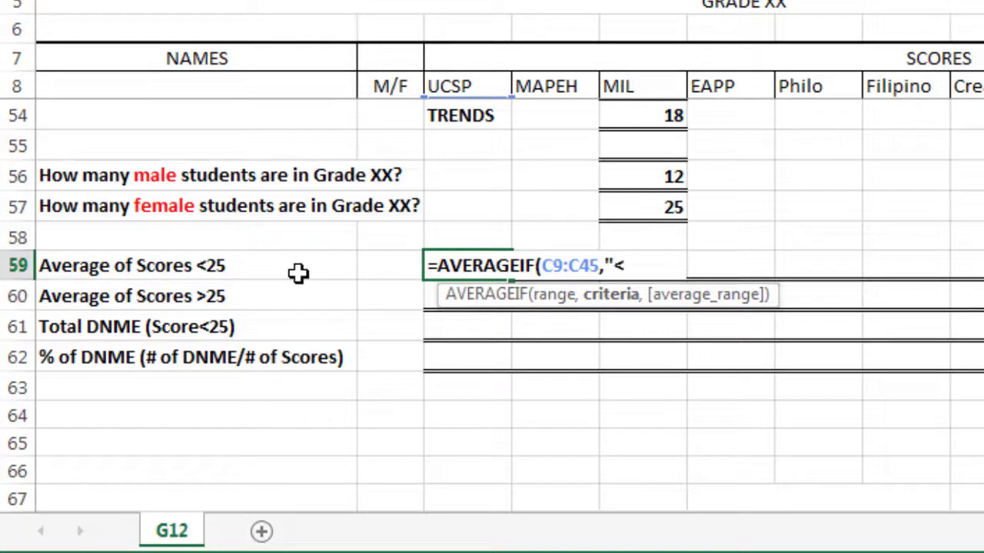
{"action": "type", "text": "25"}
{"action": "type", "text": "\")"}
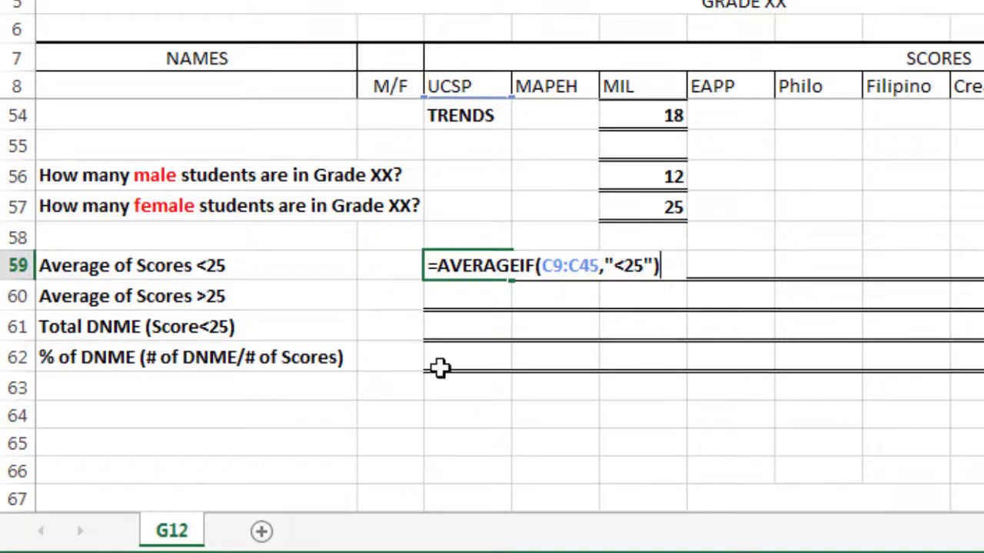
{"action": "key", "text": "ctrl+Return"}
{"action": "left_click_drag", "start_coordinate": [512, 280], "coordinate": [983, 333]}
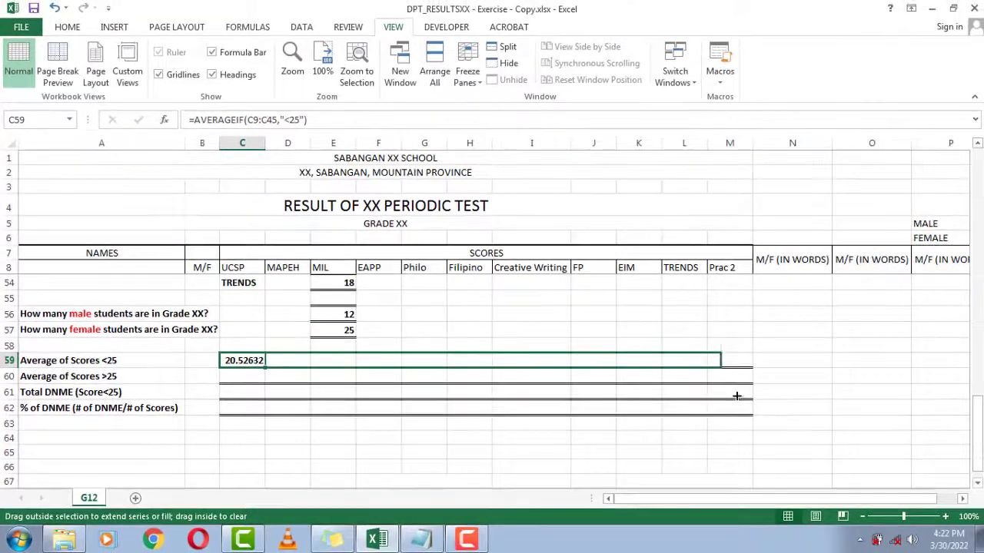
{"action": "left_click_drag", "start_coordinate": [736, 396], "coordinate": [737, 396]}
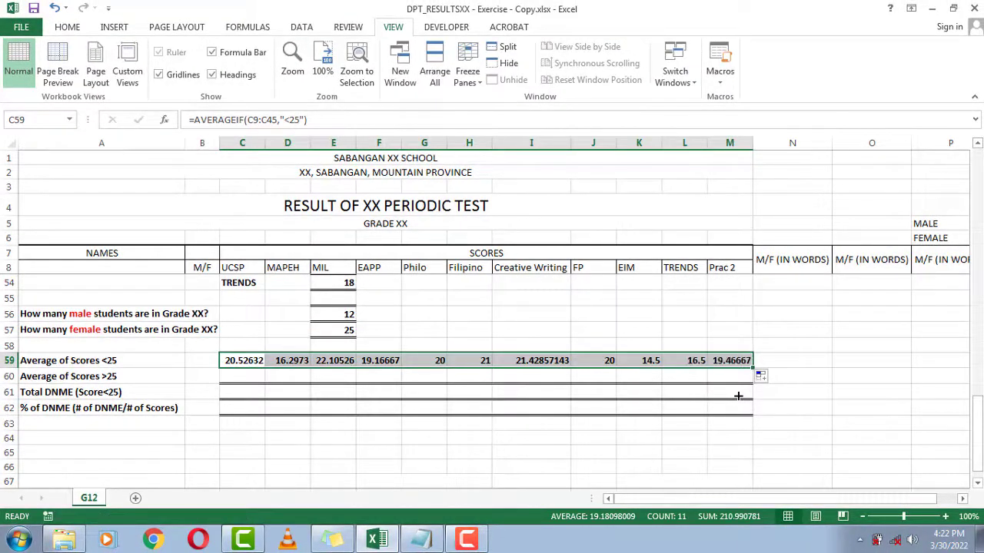
Begin an AVERAGEIF formula in C60 with the UCSP scores C9:C45 as its range.
{"action": "left_click", "coordinate": [228, 372]}
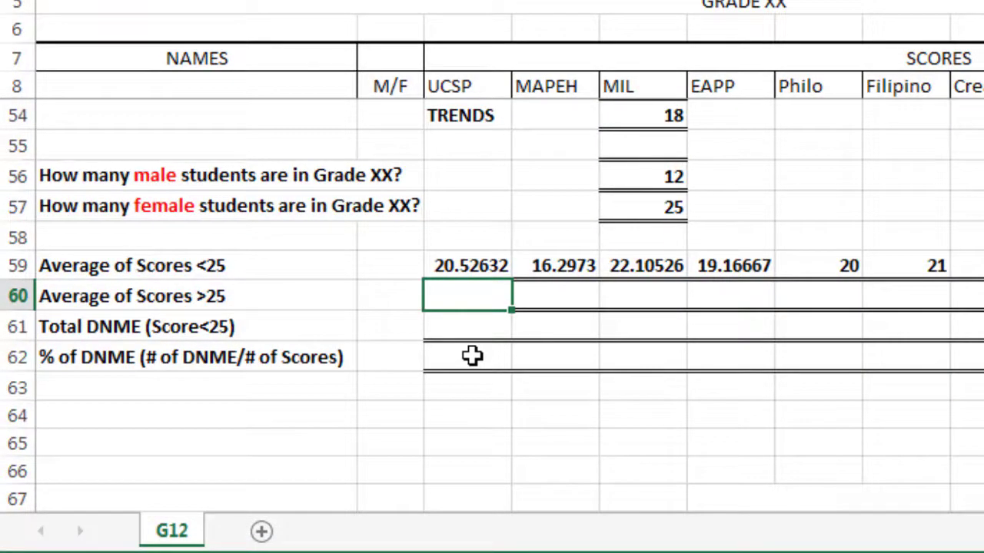
{"action": "type", "text": "AVERAGEIF("}
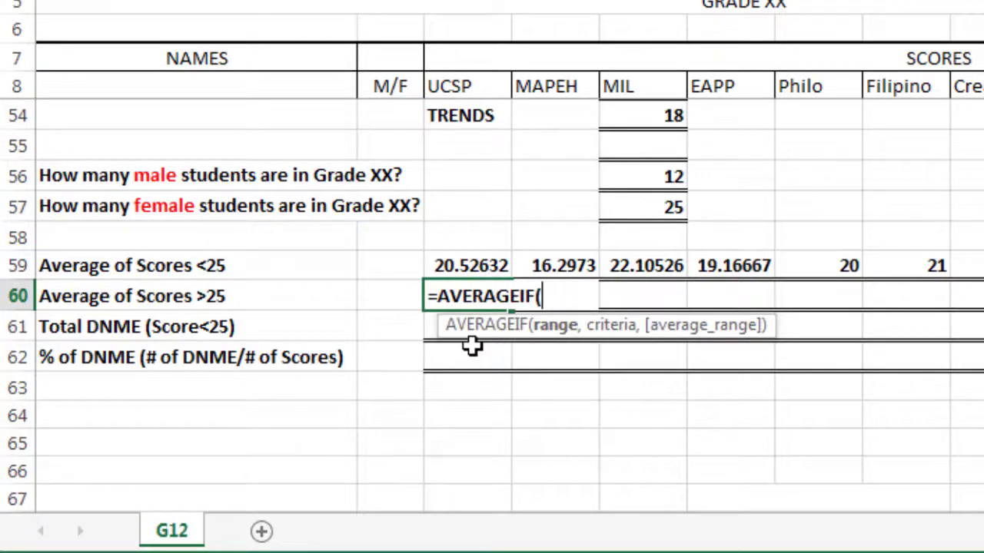
{"action": "scroll", "coordinate": [472, 347], "scroll_direction": "up", "scroll_amount": 4}
{"action": "left_click", "coordinate": [479, 145]}
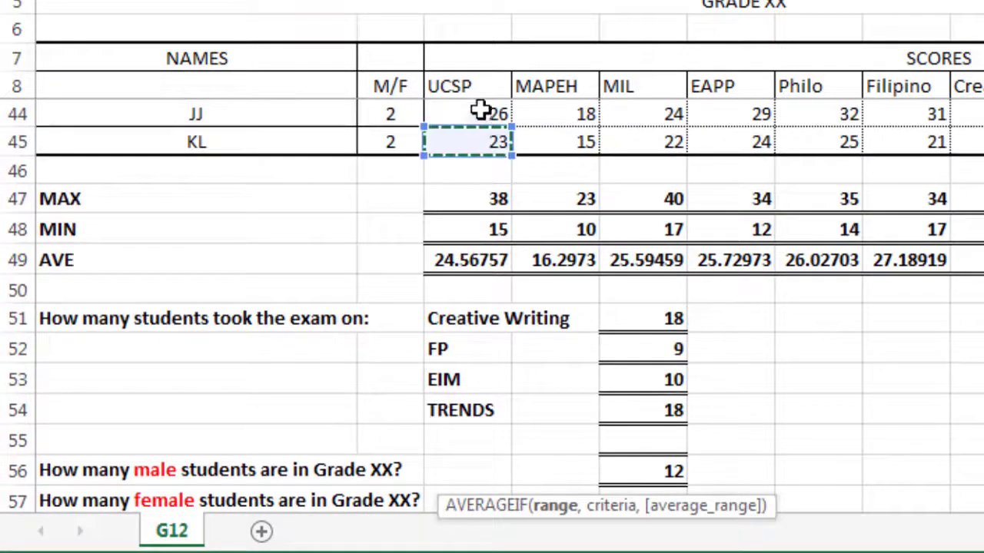
{"action": "mouse_move", "coordinate": [480, 110]}
{"action": "left_mouse_down"}
{"action": "mouse_move", "coordinate": [483, 94]}
{"action": "mouse_move", "coordinate": [485, 115]}
{"action": "left_mouse_up"}
{"action": "scroll", "coordinate": [485, 114], "scroll_direction": "down", "scroll_amount": 15}
{"action": "scroll", "coordinate": [485, 115], "scroll_direction": "up", "scroll_amount": 3}
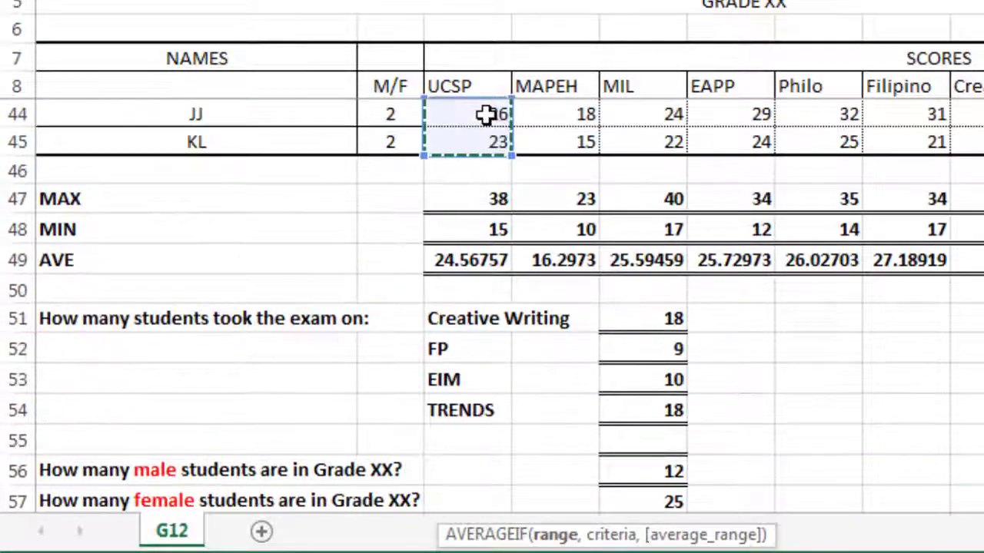
{"action": "scroll", "coordinate": [485, 115], "scroll_direction": "up", "scroll_amount": 4}
{"action": "scroll", "coordinate": [485, 115], "scroll_direction": "down", "scroll_amount": 1}
{"action": "type", "text": ","}
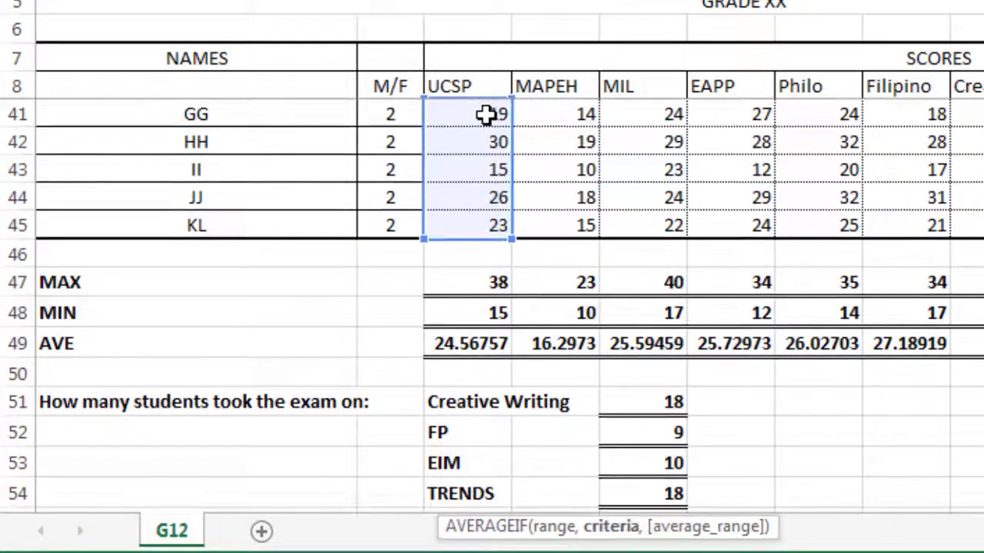
Complete C60's AVERAGEIF formula with the criterion ">25".
{"action": "scroll", "coordinate": [541, 336], "scroll_direction": "down", "scroll_amount": 4}
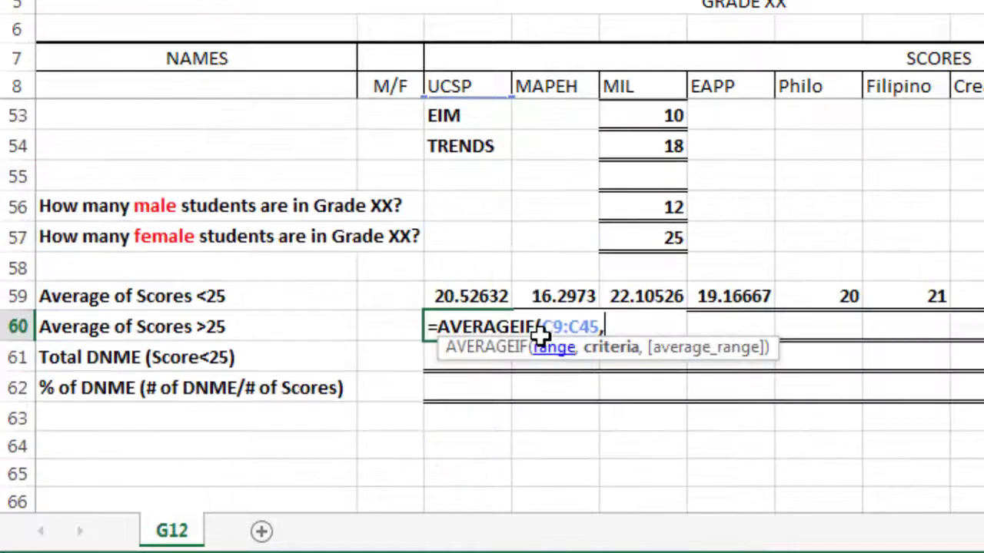
{"action": "scroll", "coordinate": [541, 336], "scroll_direction": "up", "scroll_amount": 1}
{"action": "type", "text": "\""}
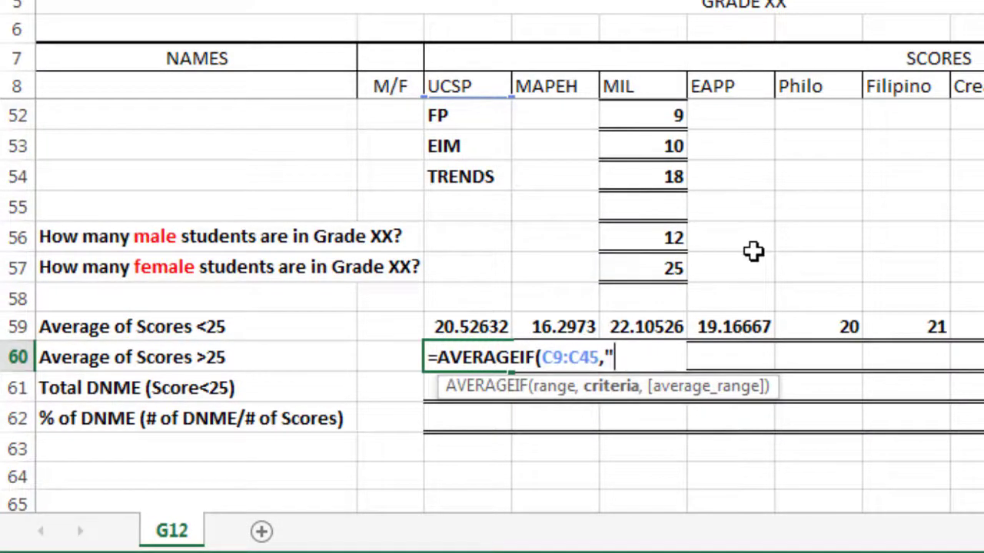
{"action": "type", "text": ">25\")"}
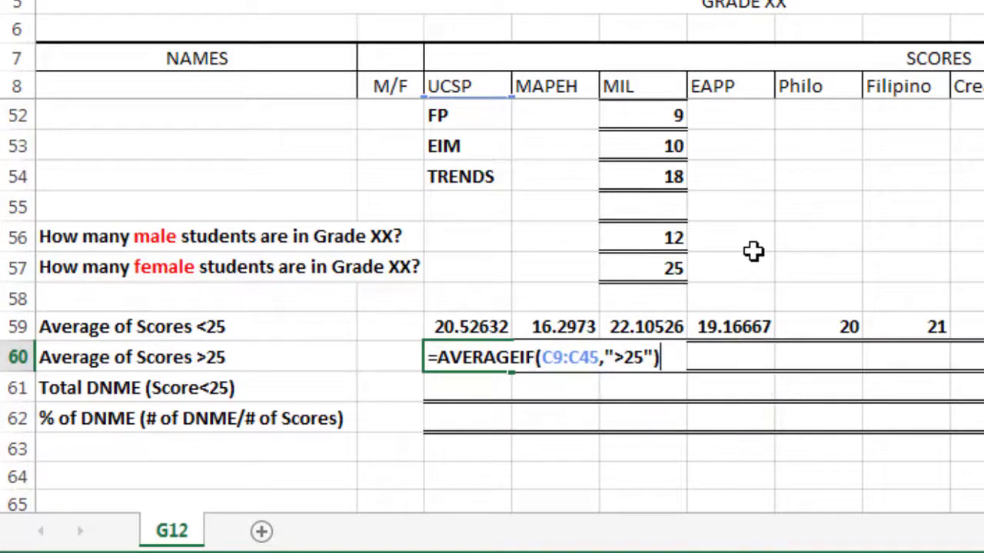